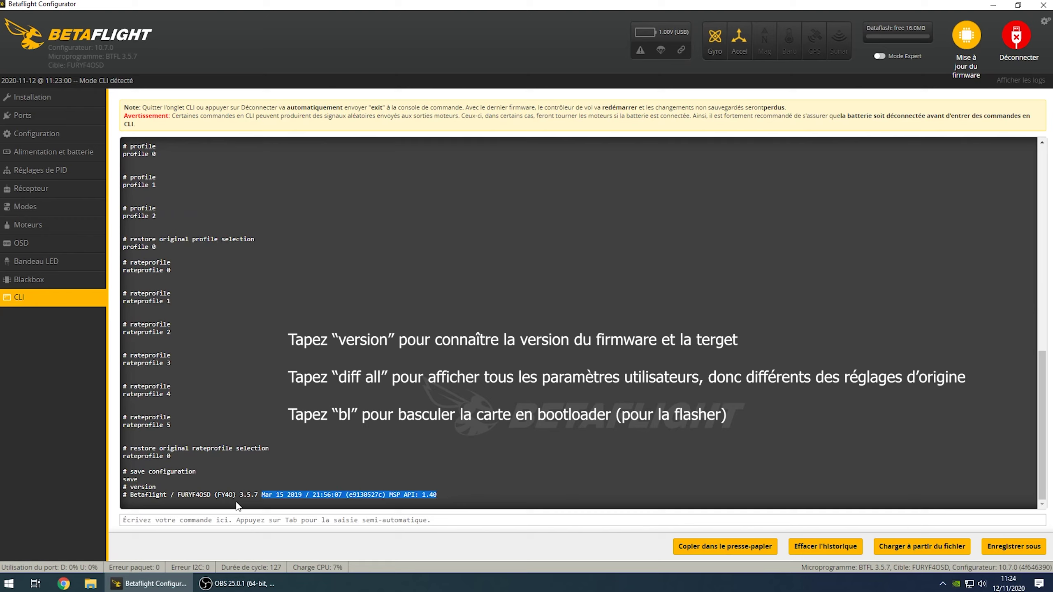
# - Reboot the flight controller into bootloader mode from the command line, trying the dfu command first and using bl after it
pyautogui.click(521, 463)
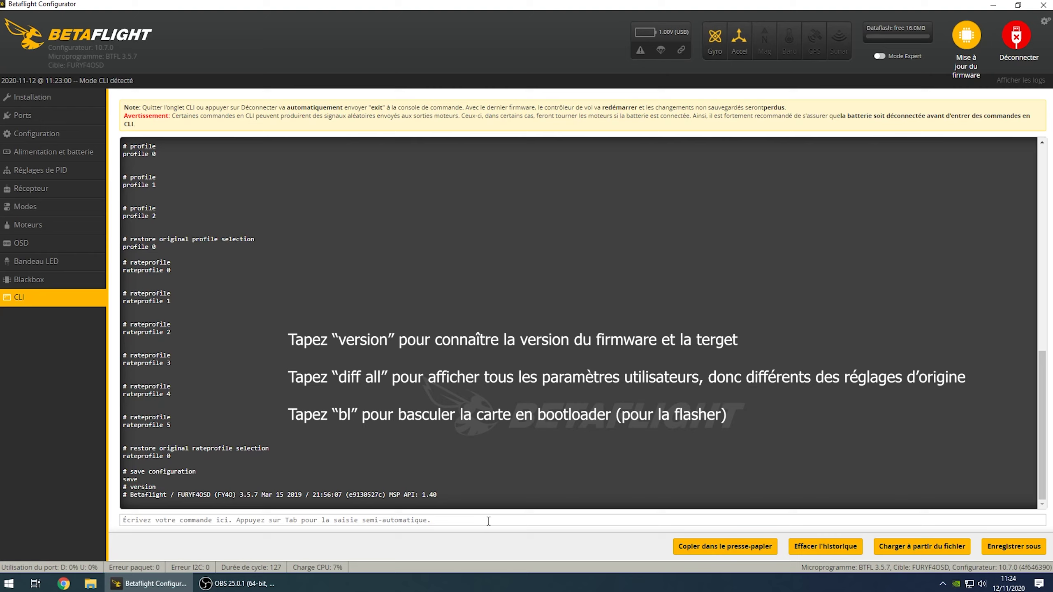
pyautogui.write('dfu')
pyautogui.press('Return')
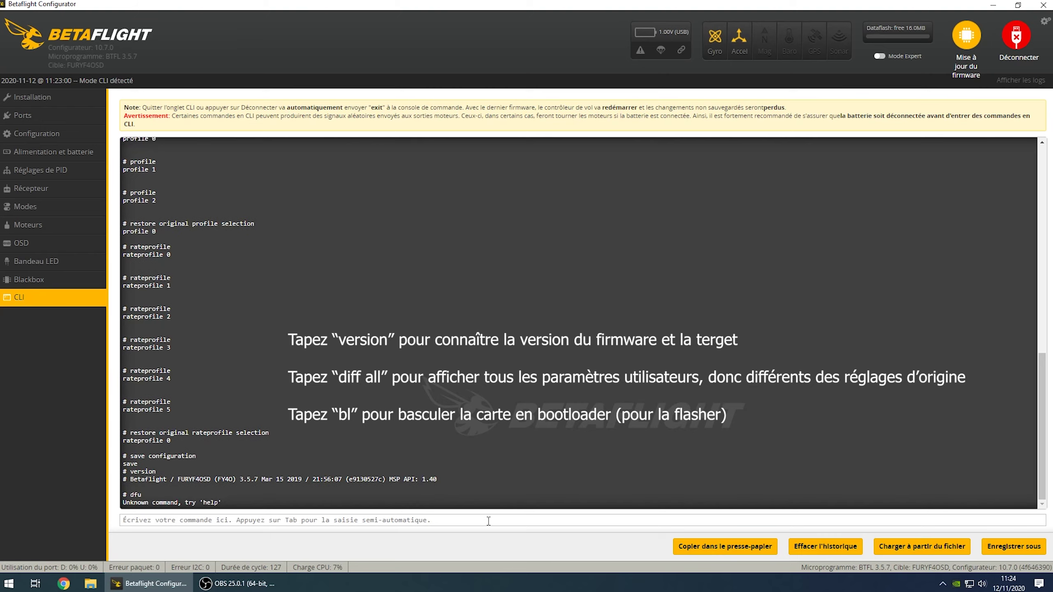
pyautogui.write('bl')
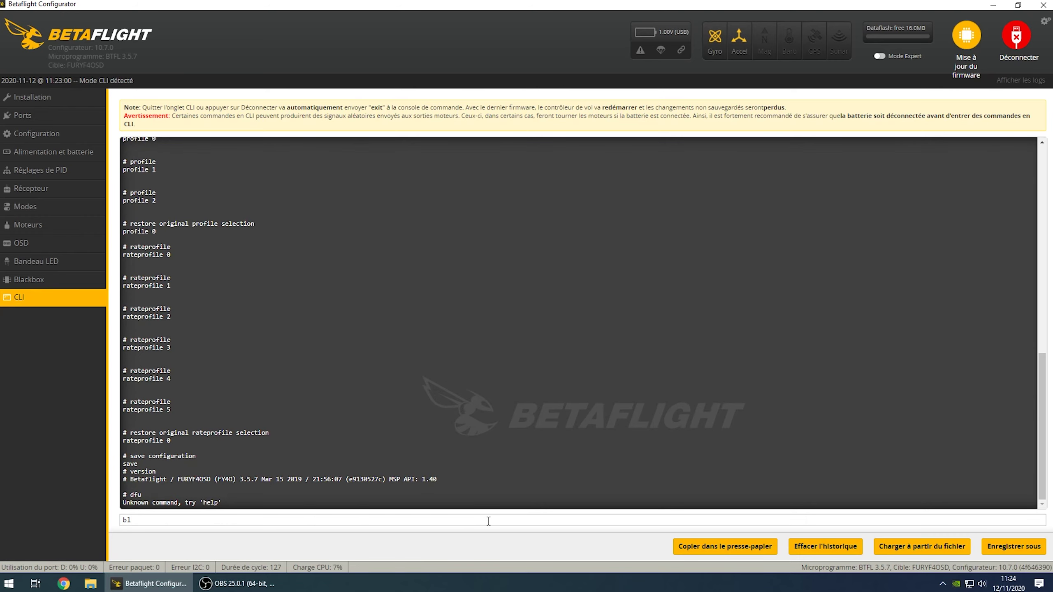
pyautogui.press('Return')
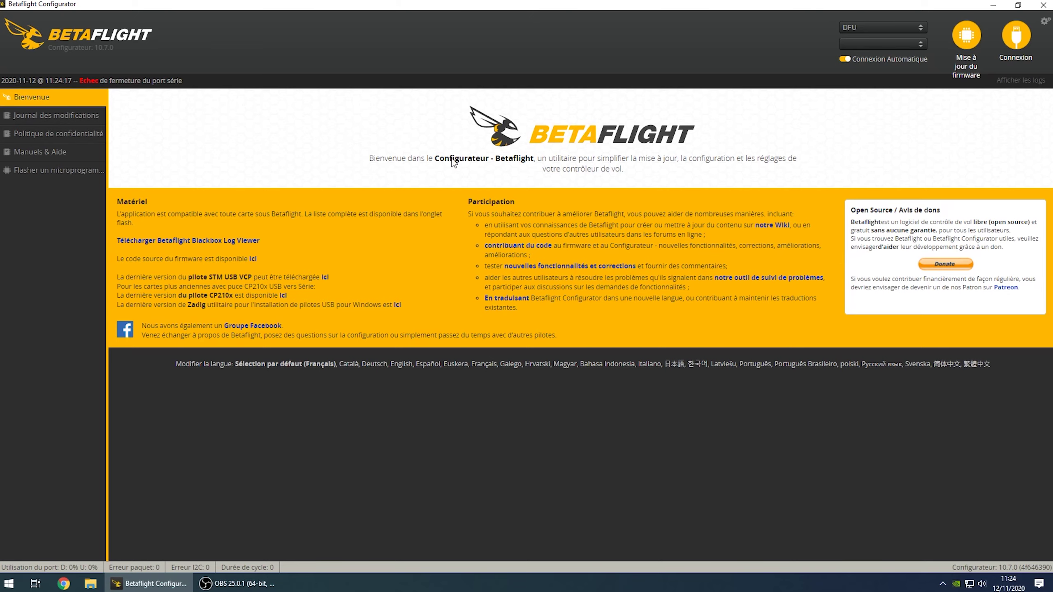
# - Open the firmware flashing page and review the available boards and the stable firmware versions for FURYF4OSD
pyautogui.click(73, 172)
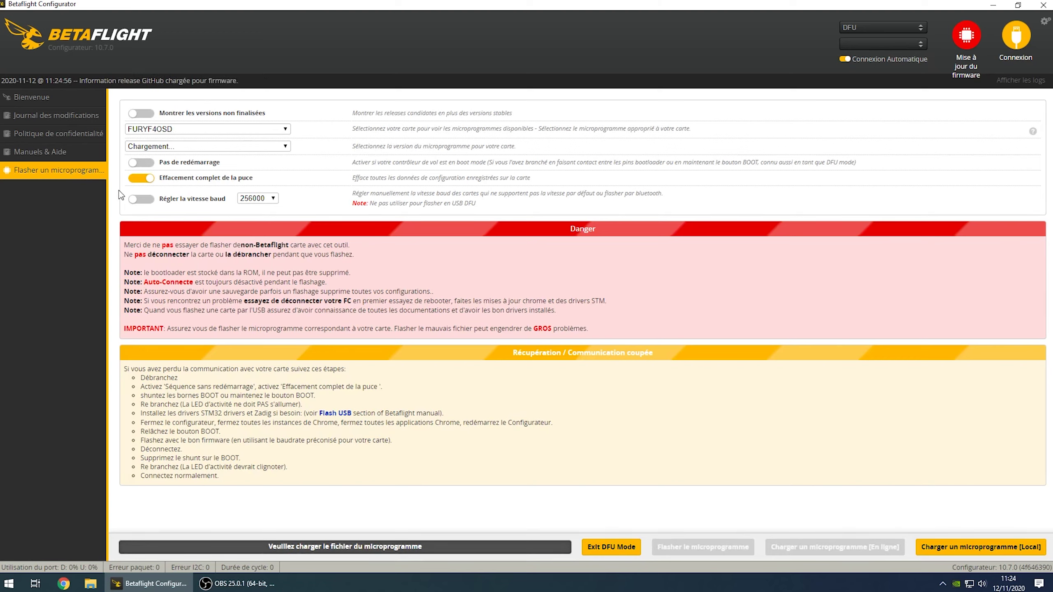
pyautogui.click(162, 133)
pyautogui.moveTo(285, 198)
pyautogui.mouseDown()
pyautogui.moveTo(286, 152)
pyautogui.moveTo(287, 197)
pyautogui.mouseUp()
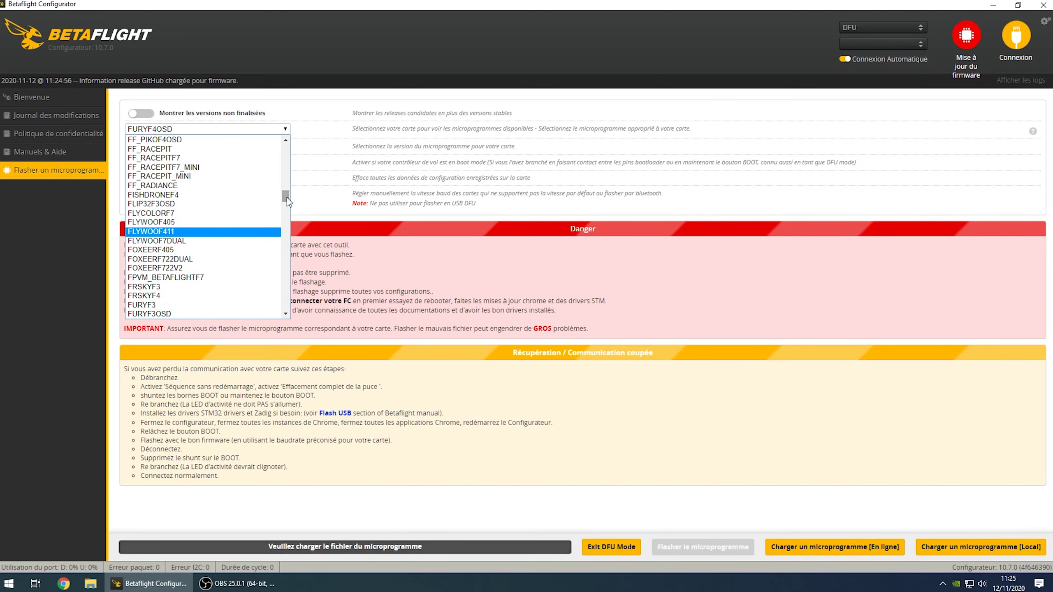
pyautogui.click(300, 107)
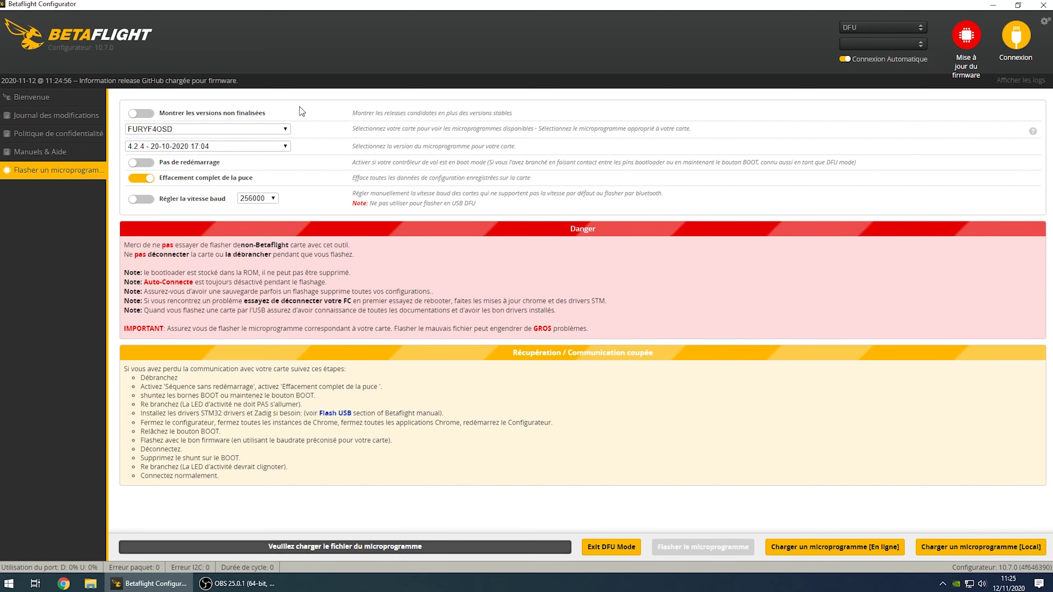
pyautogui.click(190, 146)
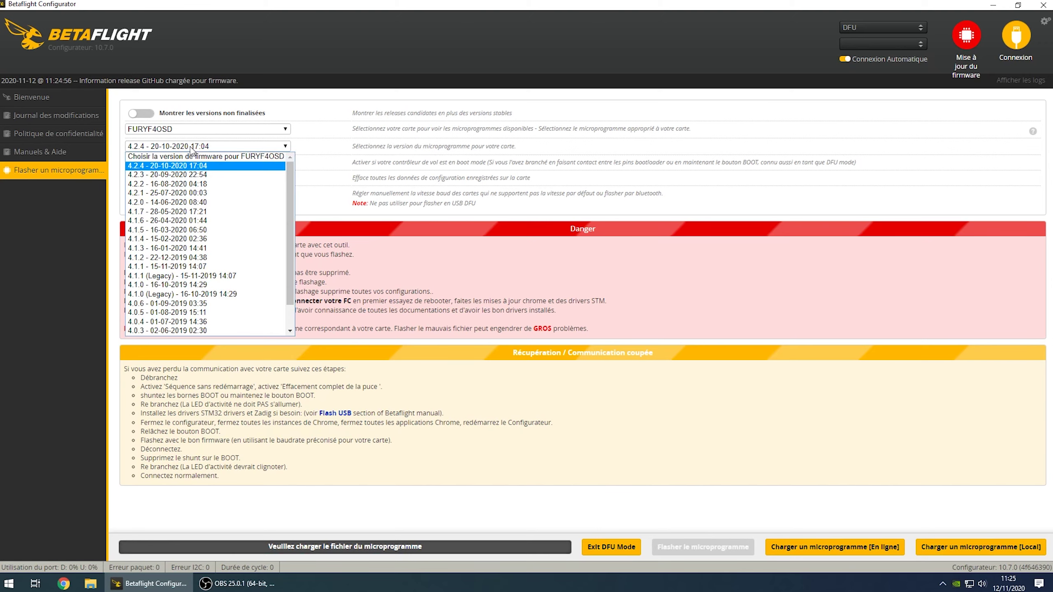
pyautogui.click(313, 147)
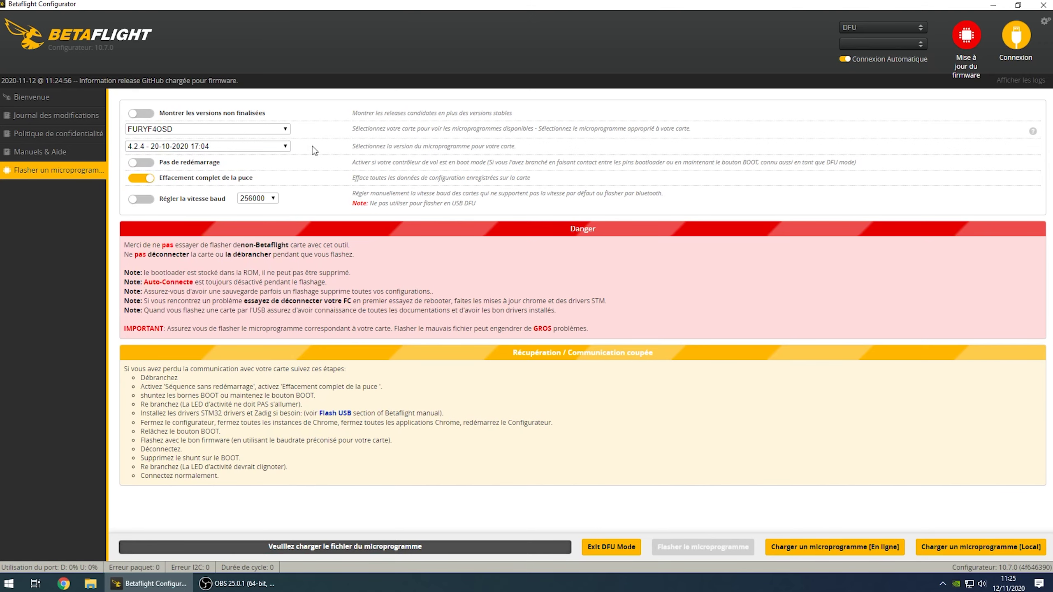
# - Show non-final firmware with the Release et Release Candidate build type, review the version list, and hide the non-final versions again
pyautogui.click(141, 114)
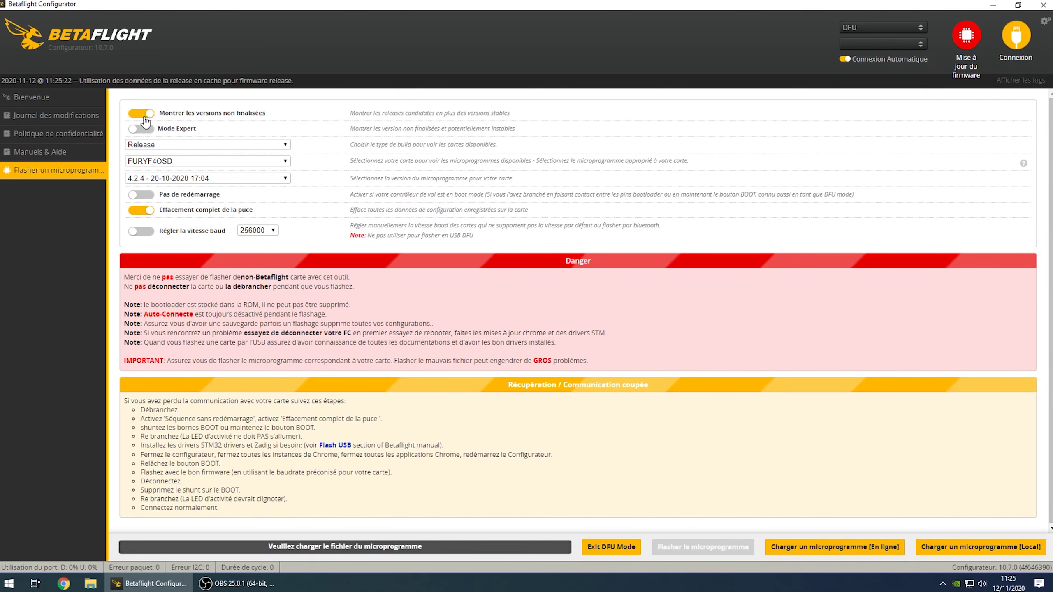
pyautogui.click(219, 179)
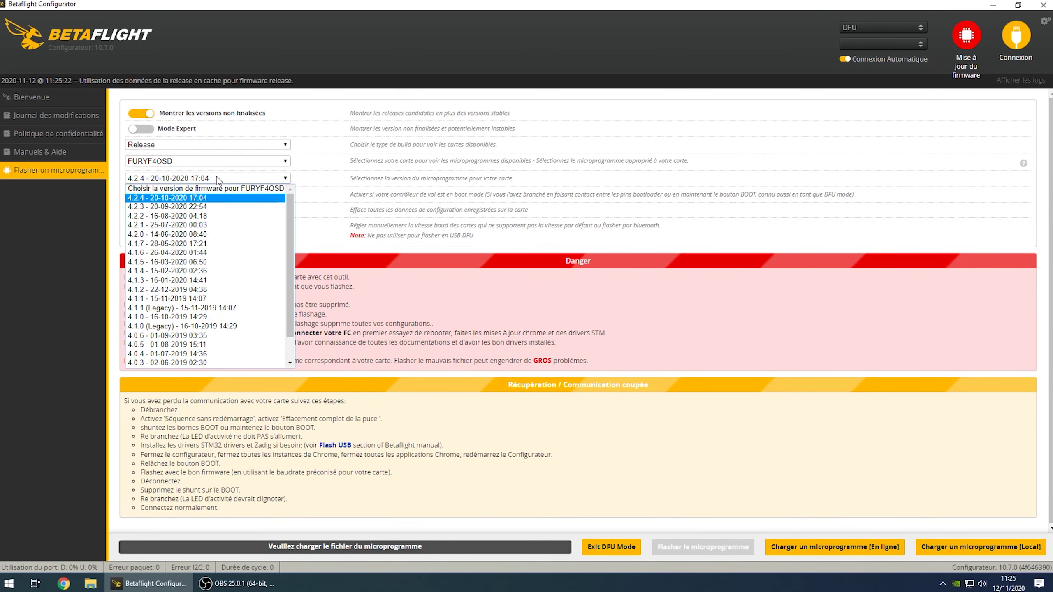
pyautogui.click(254, 149)
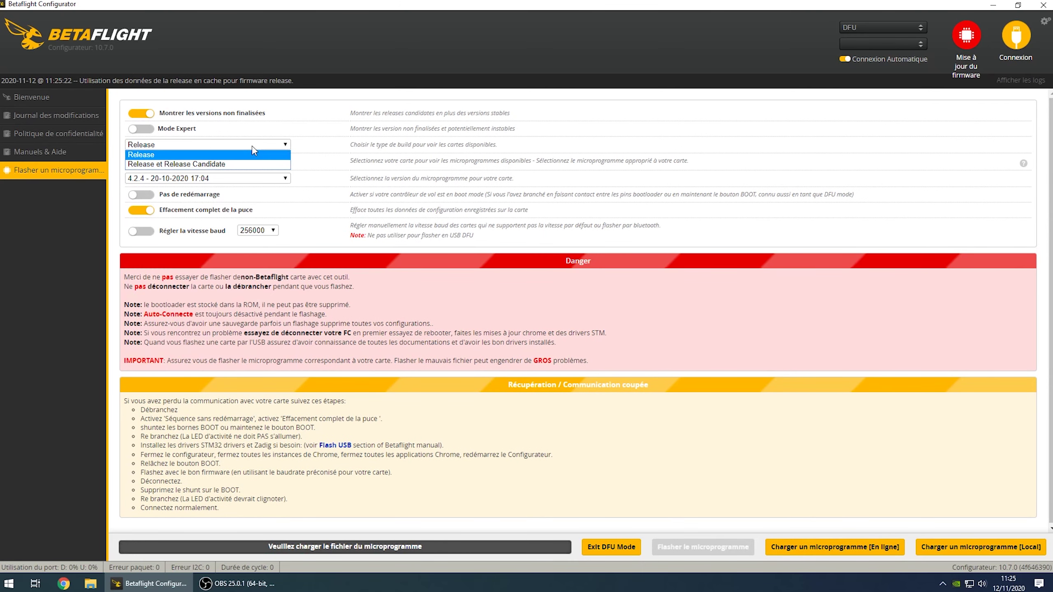
pyautogui.click(219, 165)
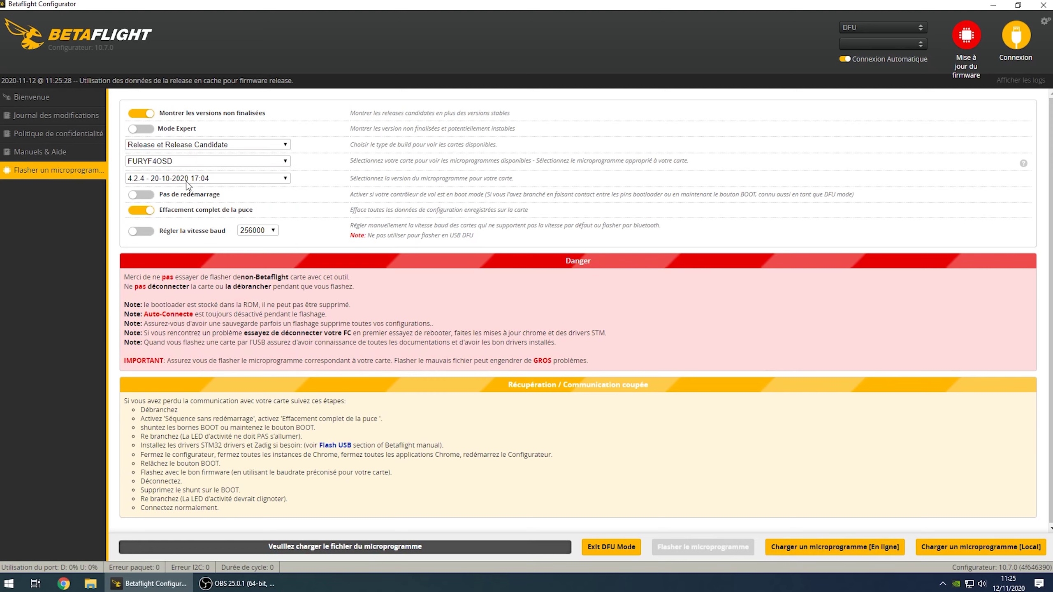
pyautogui.click(235, 180)
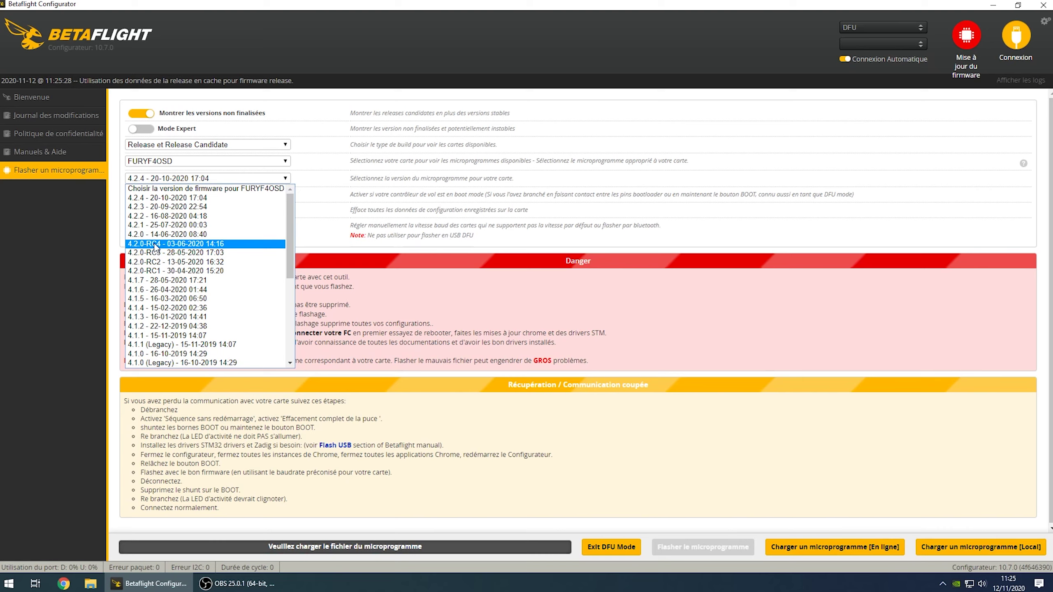
pyautogui.click(149, 114)
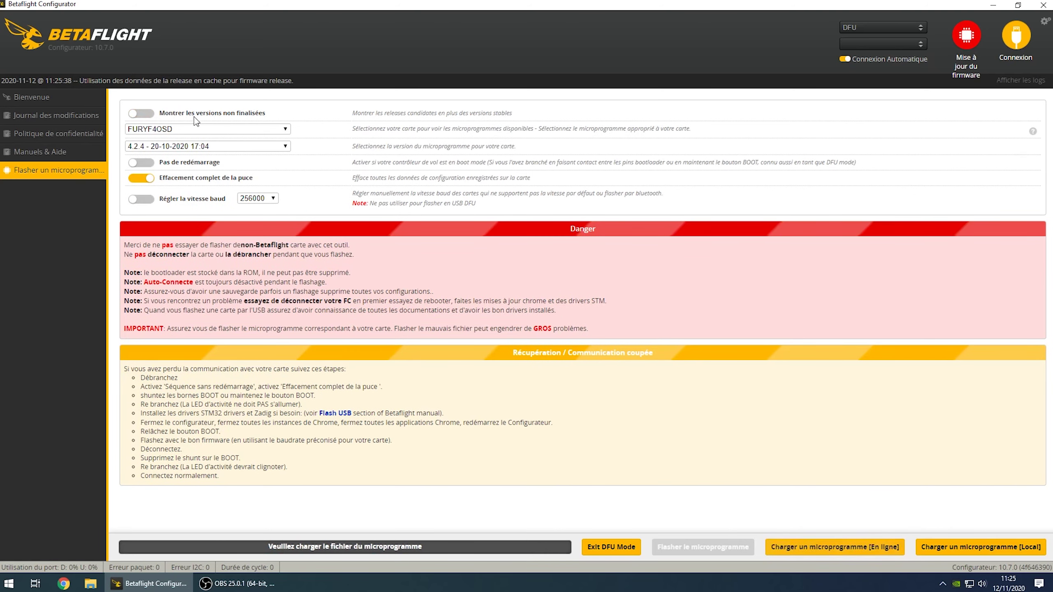
pyautogui.click(183, 148)
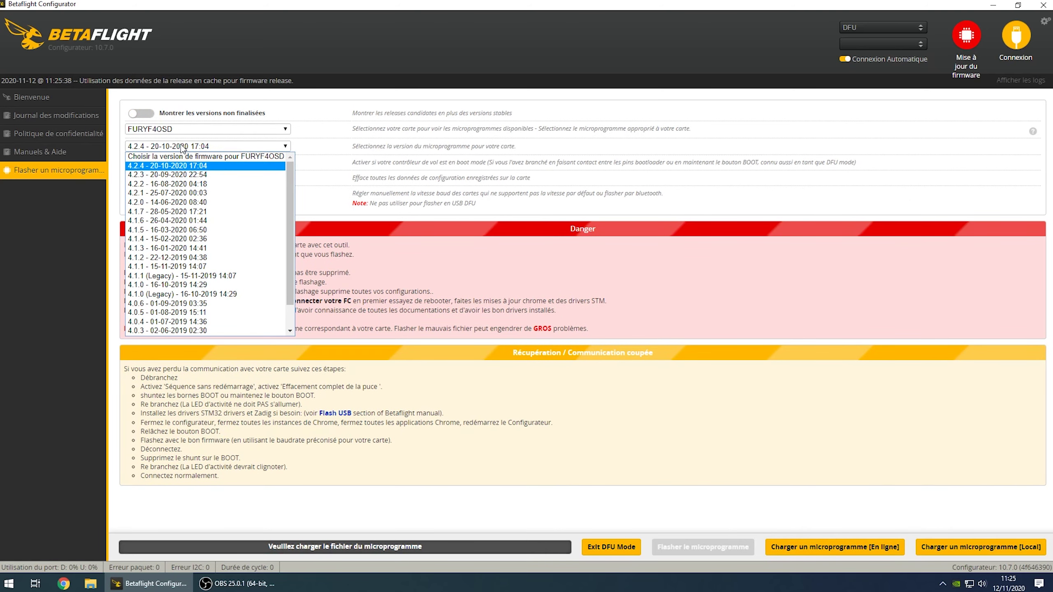
pyautogui.click(182, 148)
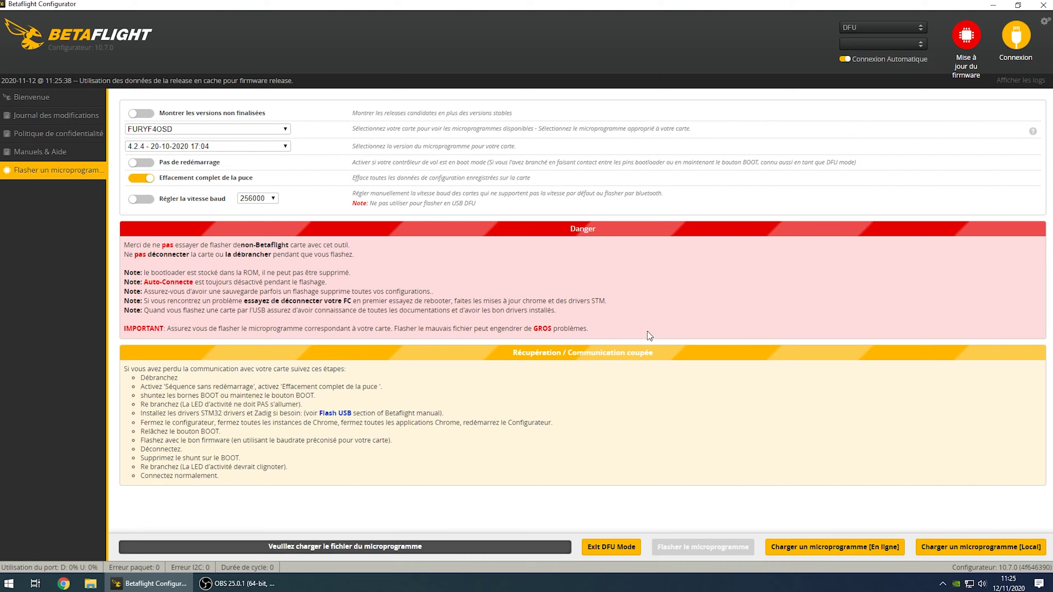
# - Load the online FURYF4OSD firmware version 4.2.4 and flash it to the board
pyautogui.click(832, 553)
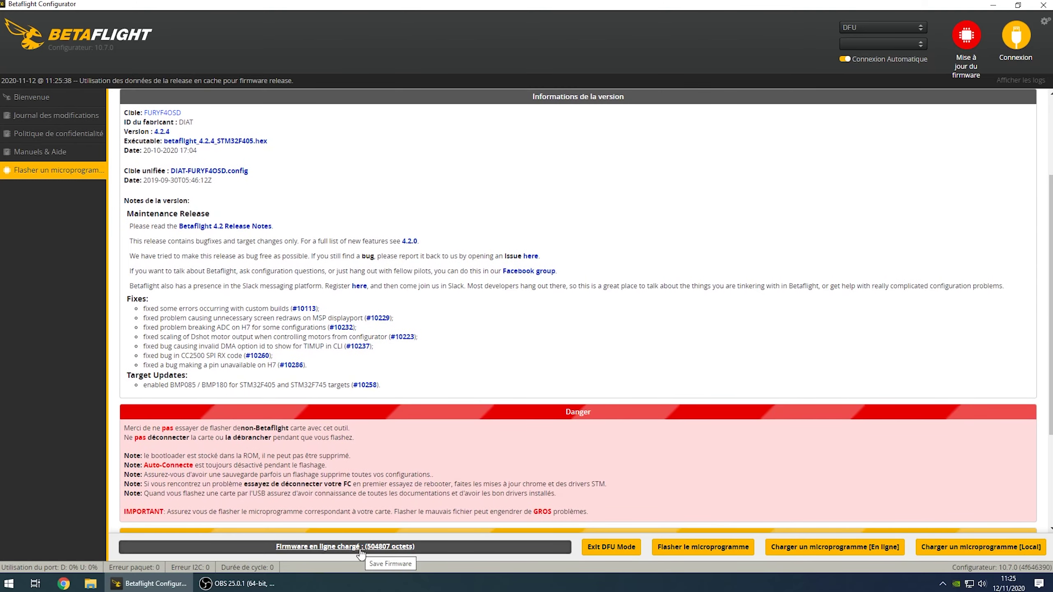
pyautogui.click(703, 555)
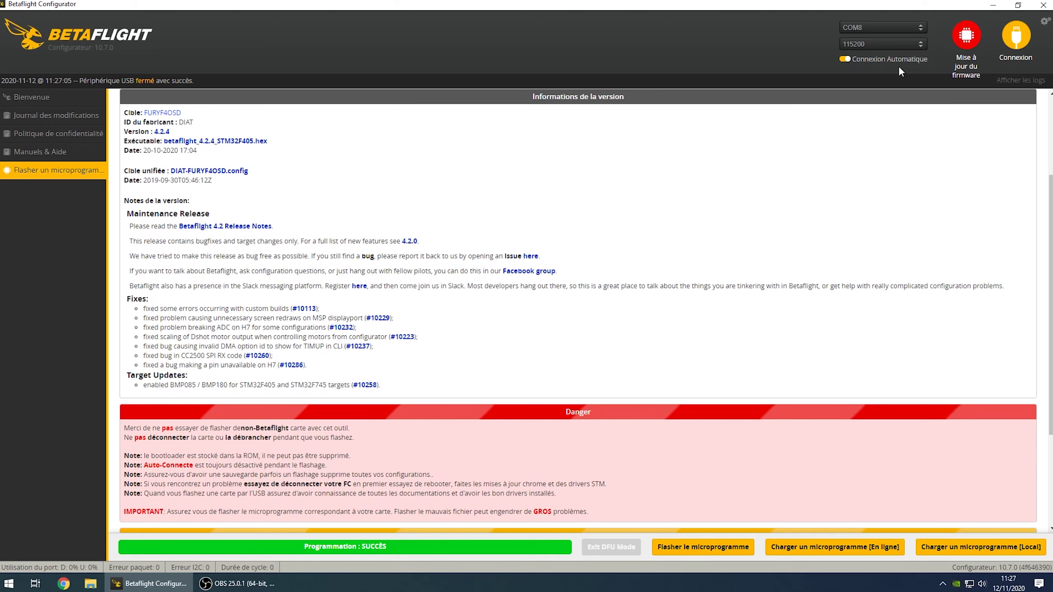
# - Connect to the flashed board with its board-specific default settings applied, and calibrate the accelerometer
pyautogui.click(1010, 45)
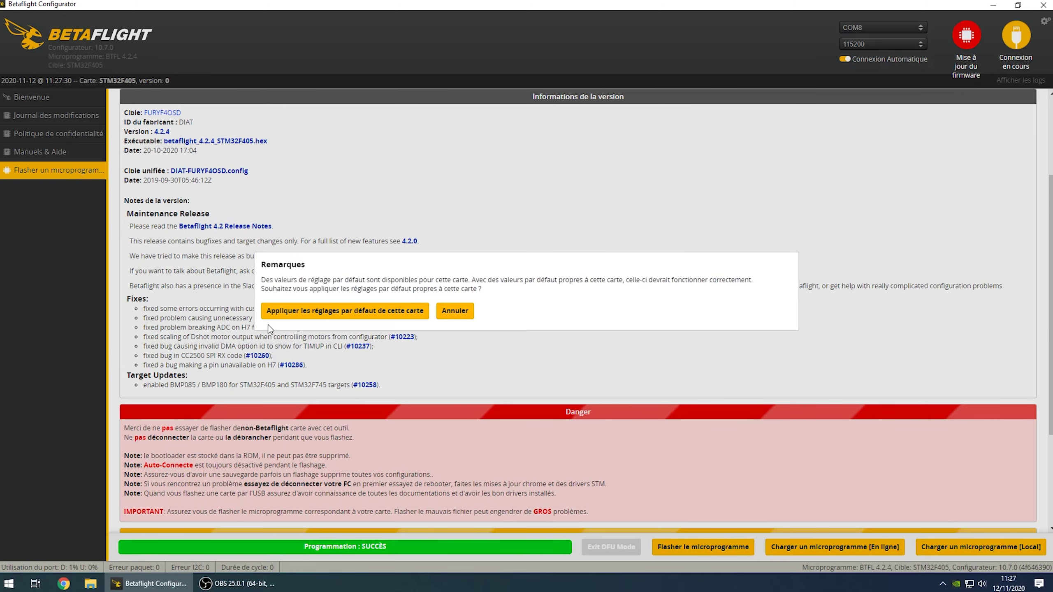
pyautogui.click(352, 316)
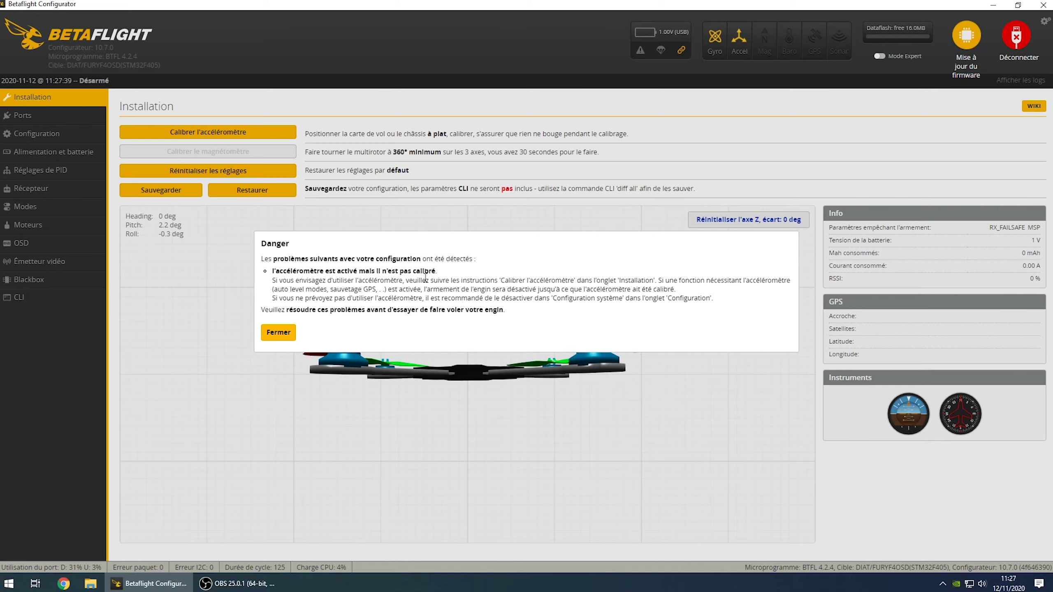
pyautogui.click(287, 333)
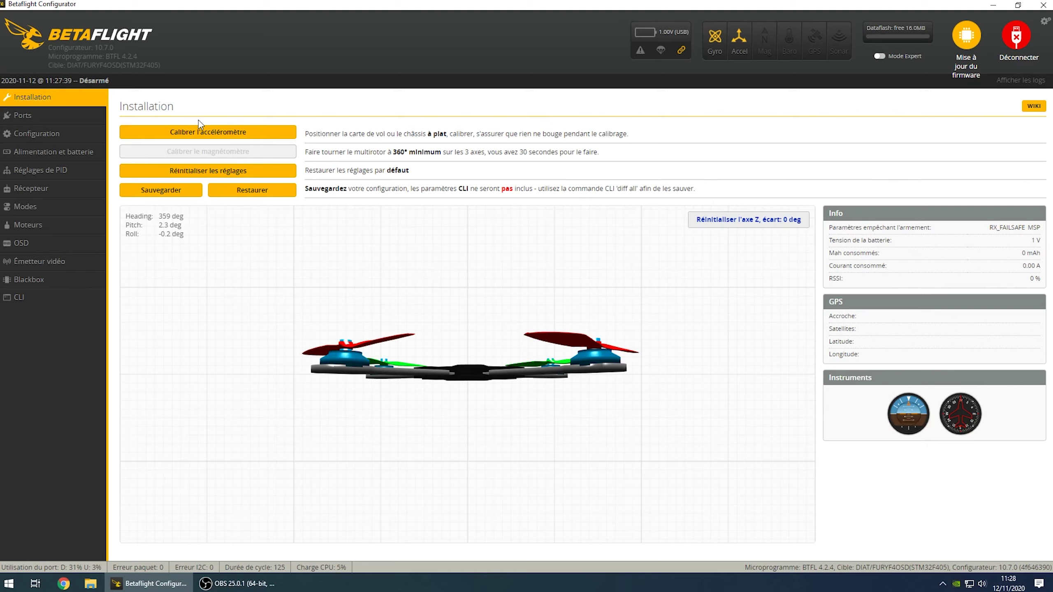
pyautogui.click(202, 133)
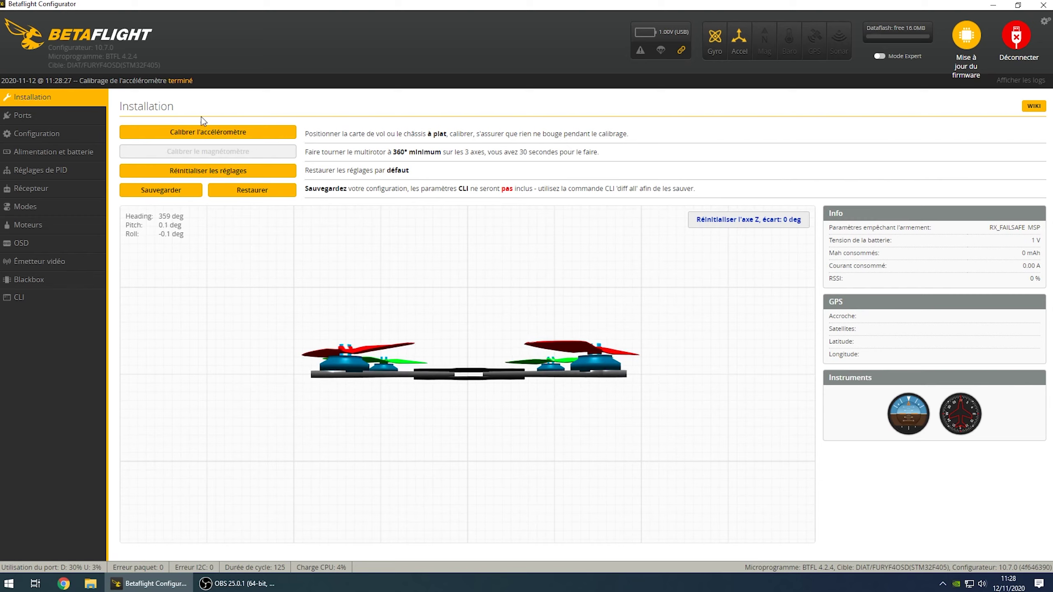
# - Enable Serial Rx on UART6 and set the sensor input of UART3 to GPS, leaving its speed on AUTO
pyautogui.click(33, 116)
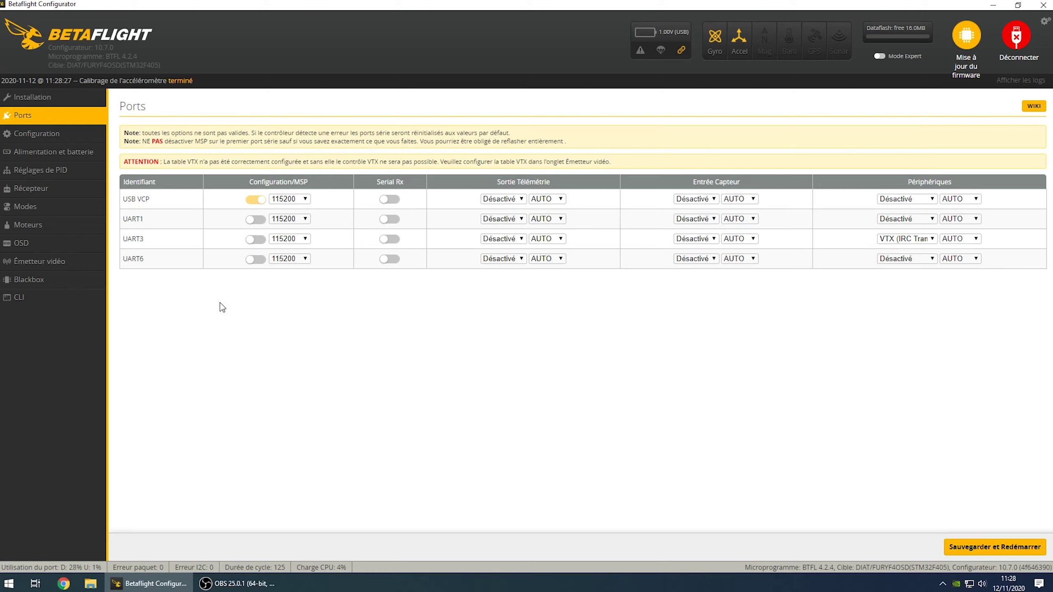
pyautogui.click(387, 259)
pyautogui.click(714, 240)
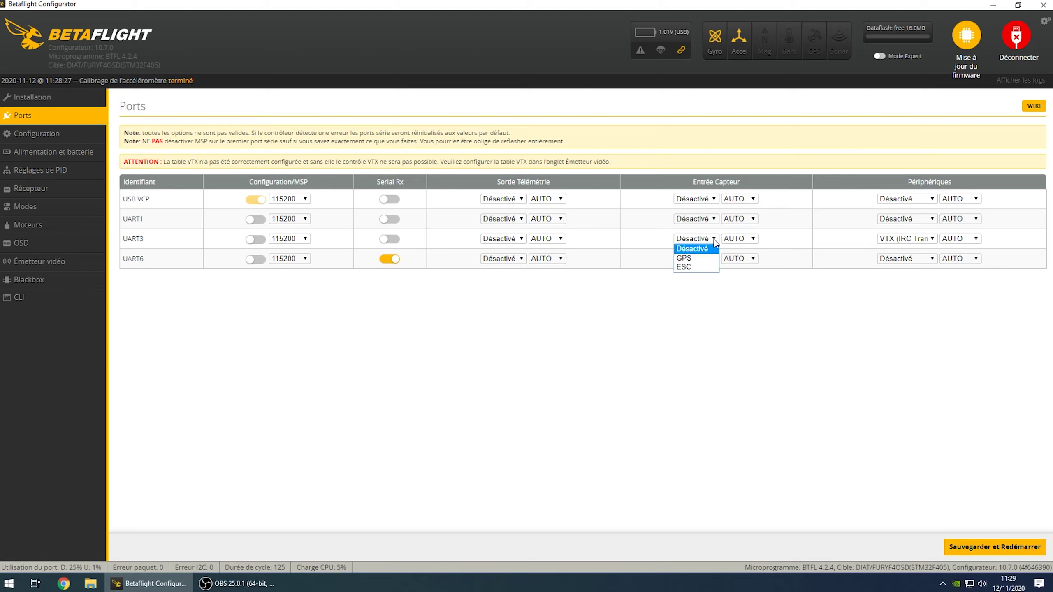
pyautogui.click(704, 258)
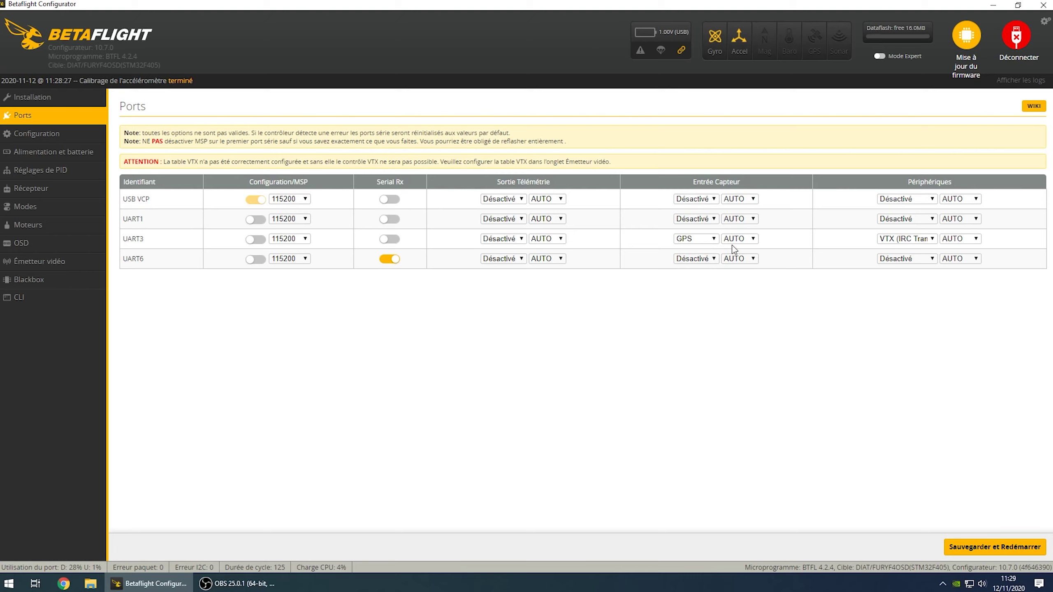
pyautogui.click(752, 240)
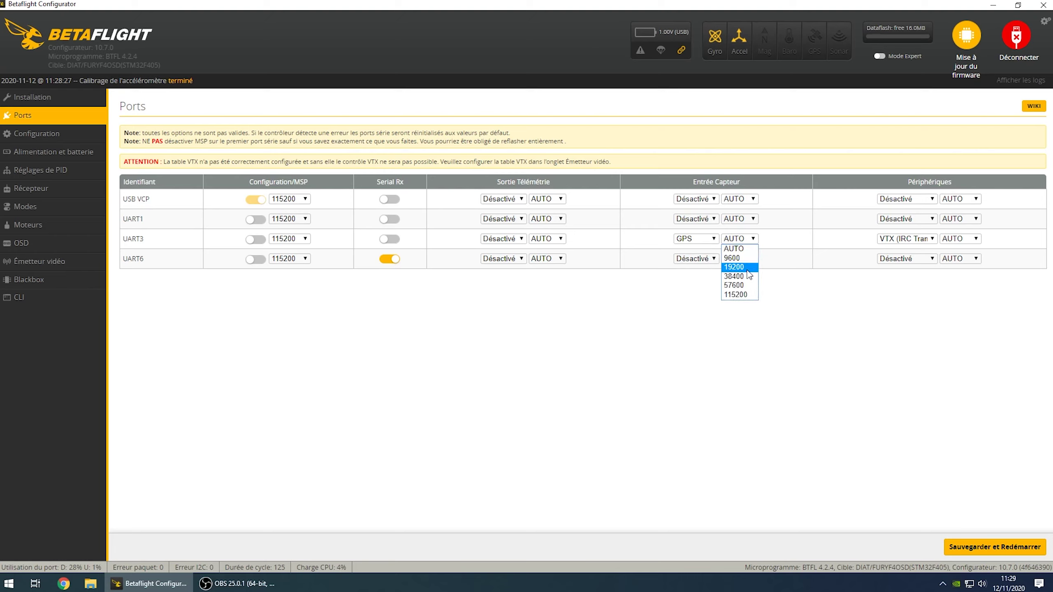
pyautogui.click(764, 240)
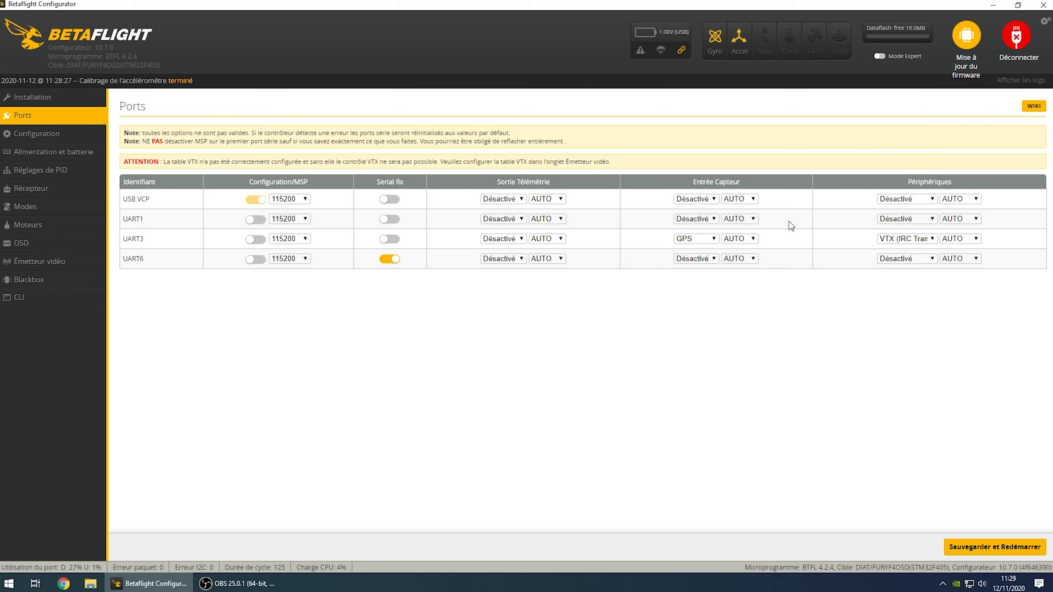
# - Set the UART3 peripheral to Désactivé, and save the port settings with a reboot
pyautogui.click(924, 240)
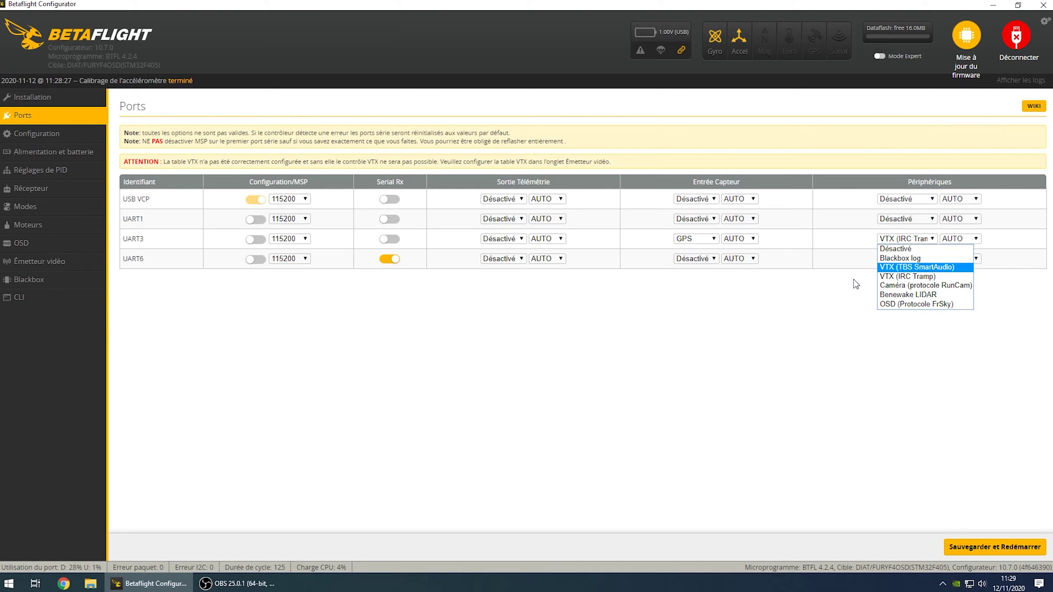
pyautogui.click(901, 247)
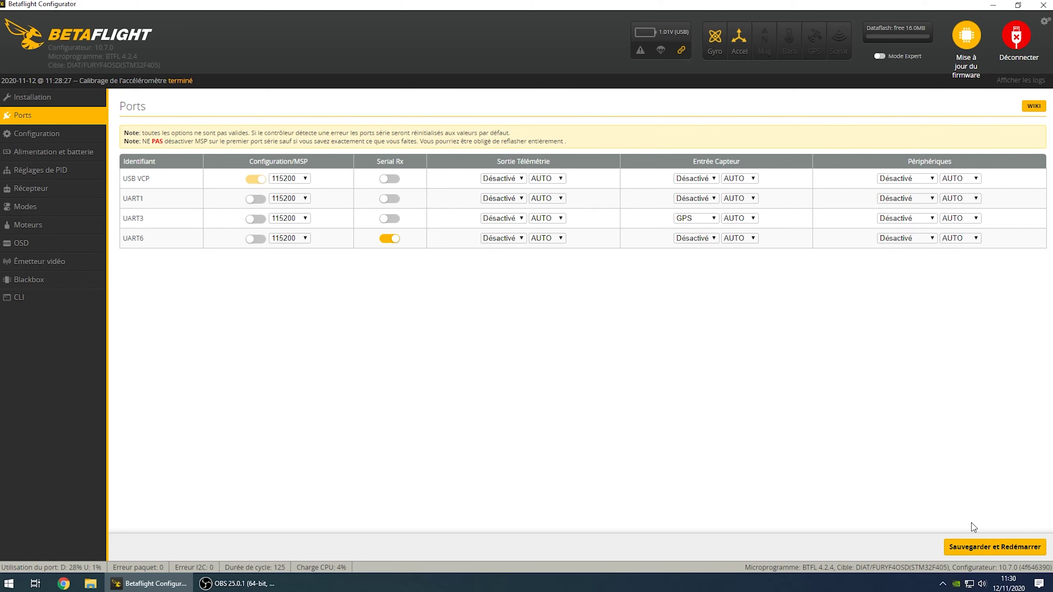
pyautogui.click(978, 547)
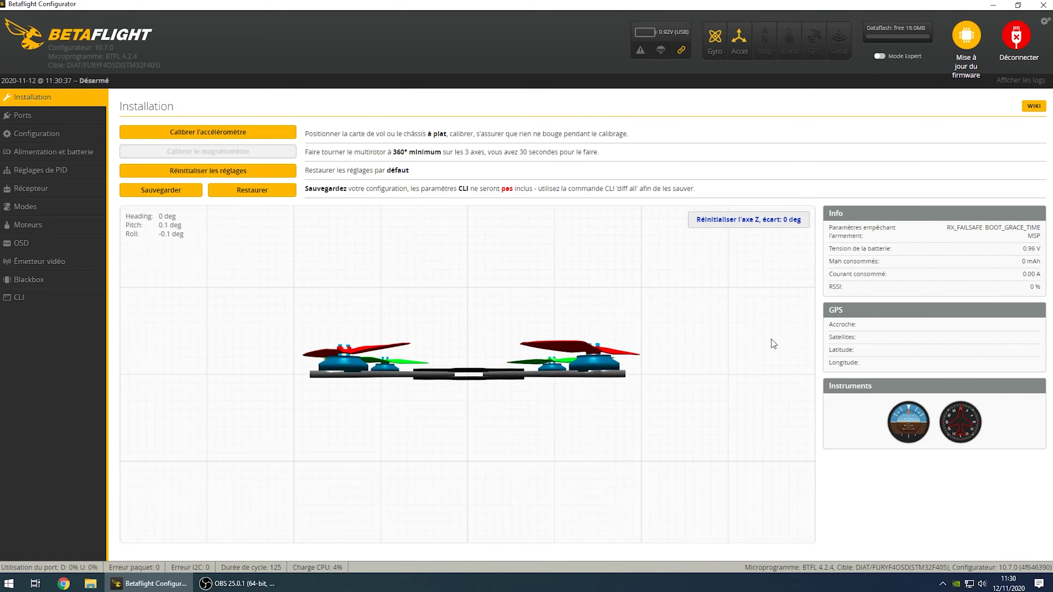
# - Open the board configuration and examine the mixer types and the reversed motor direction option
pyautogui.click(32, 135)
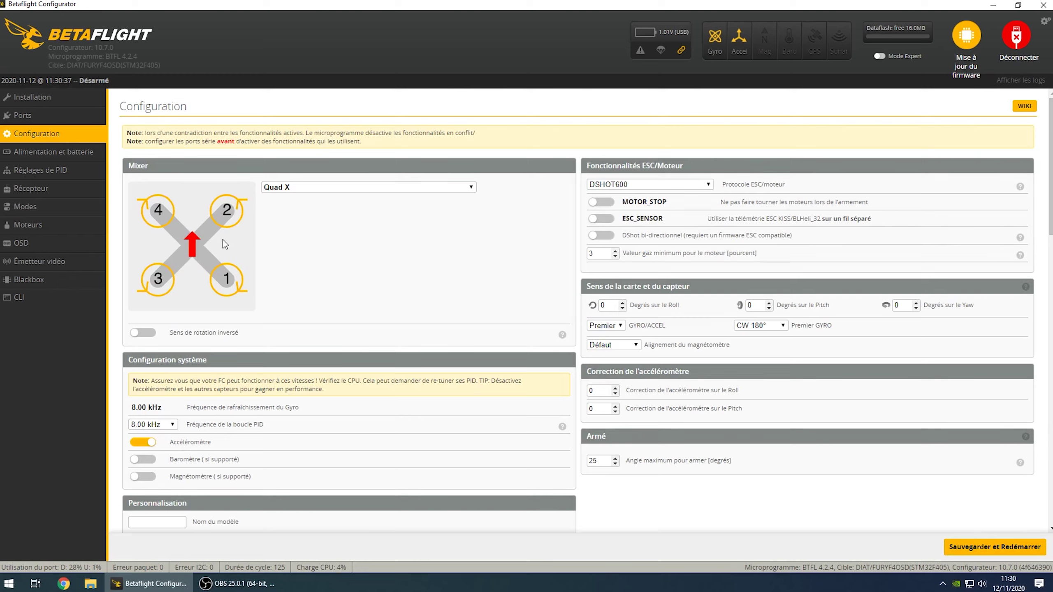
pyautogui.click(283, 190)
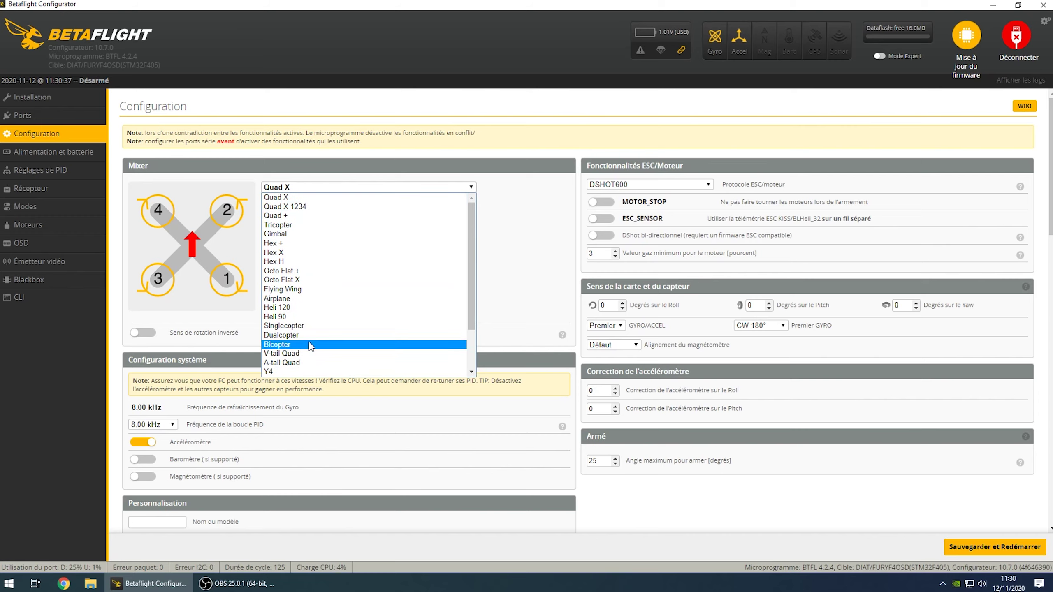
pyautogui.click(519, 212)
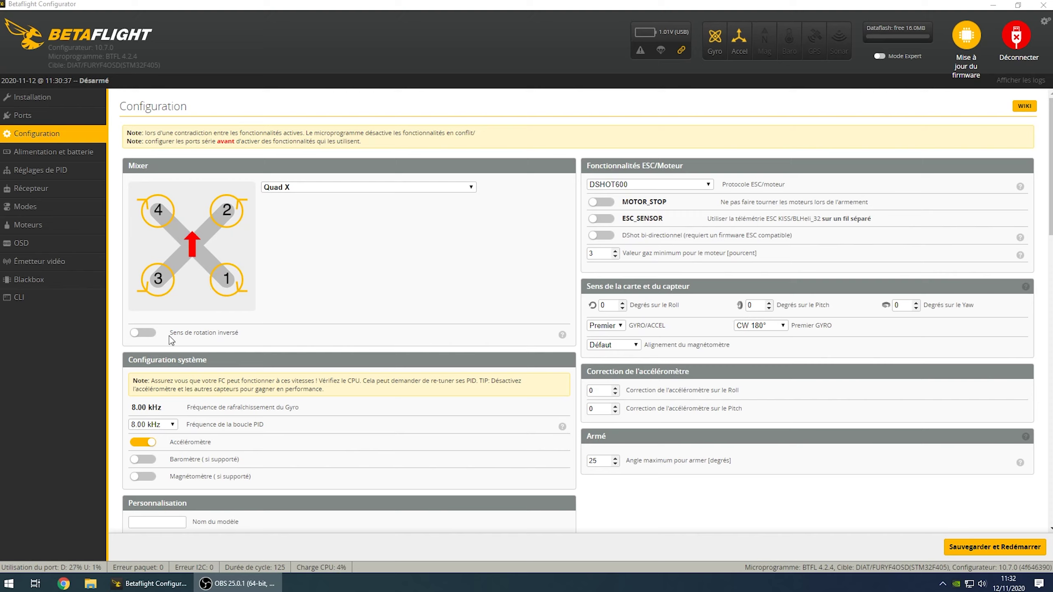
pyautogui.moveTo(170, 333); pyautogui.dragTo(242, 332)
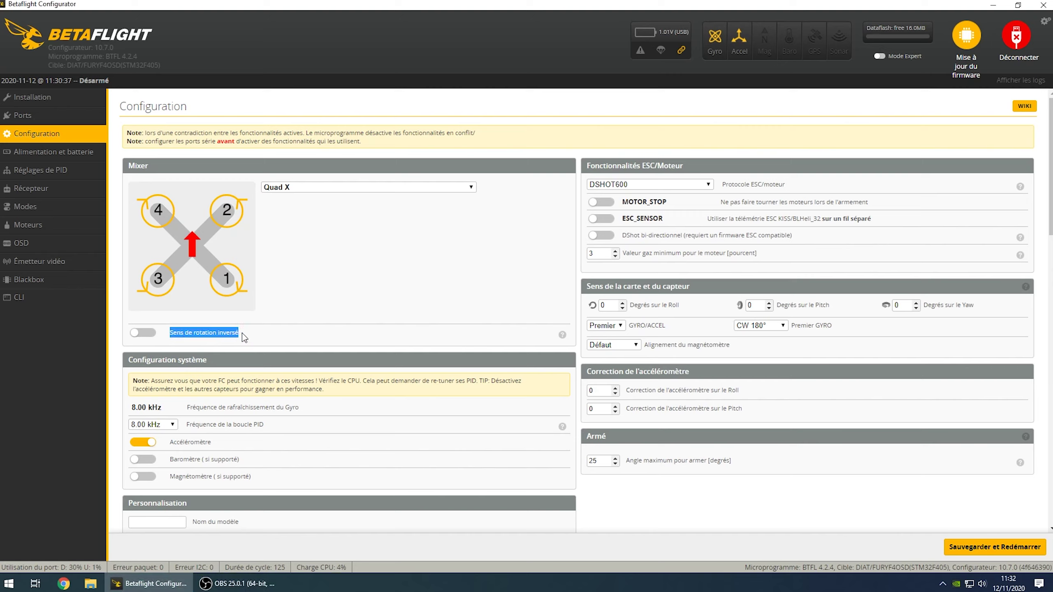
# - Examine the gyro refresh frequency and the available PID loop frequencies in the system configuration
pyautogui.click(270, 325)
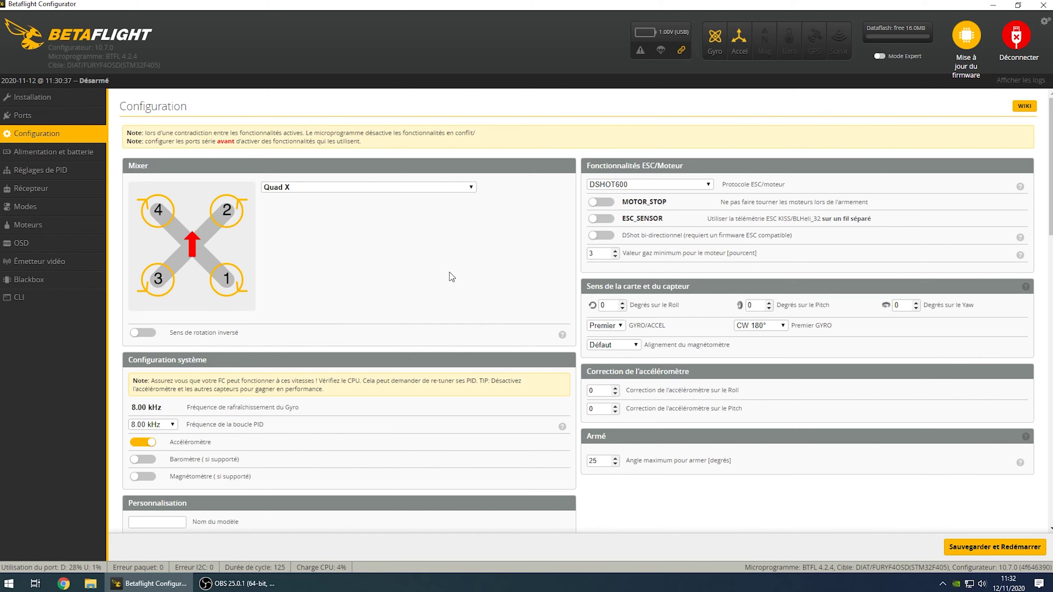
pyautogui.scroll(-3, 372, 310)
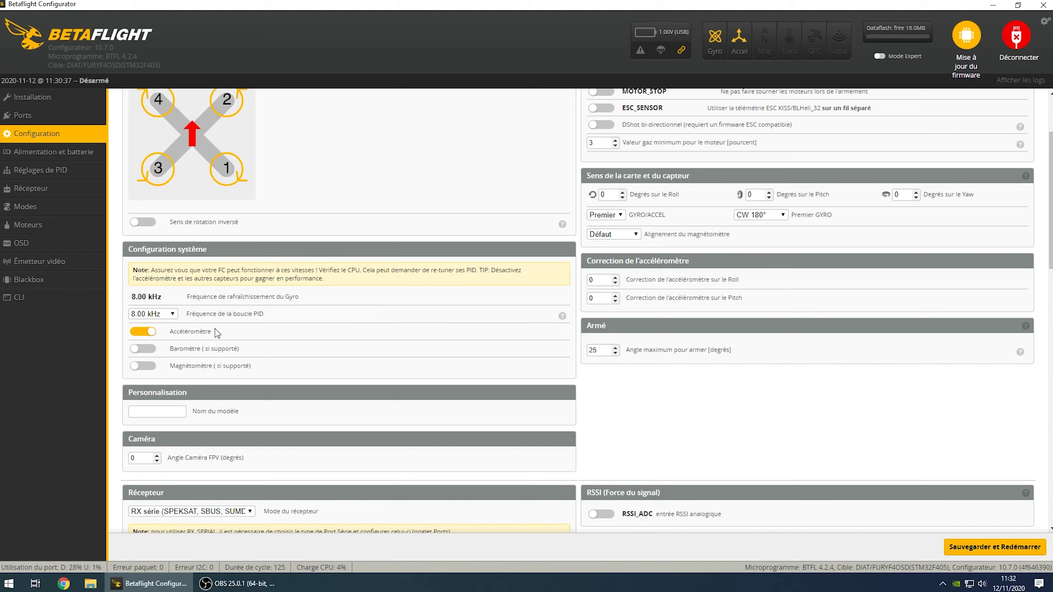
pyautogui.moveTo(189, 296); pyautogui.dragTo(305, 297)
pyautogui.click(305, 297)
pyautogui.click(172, 317)
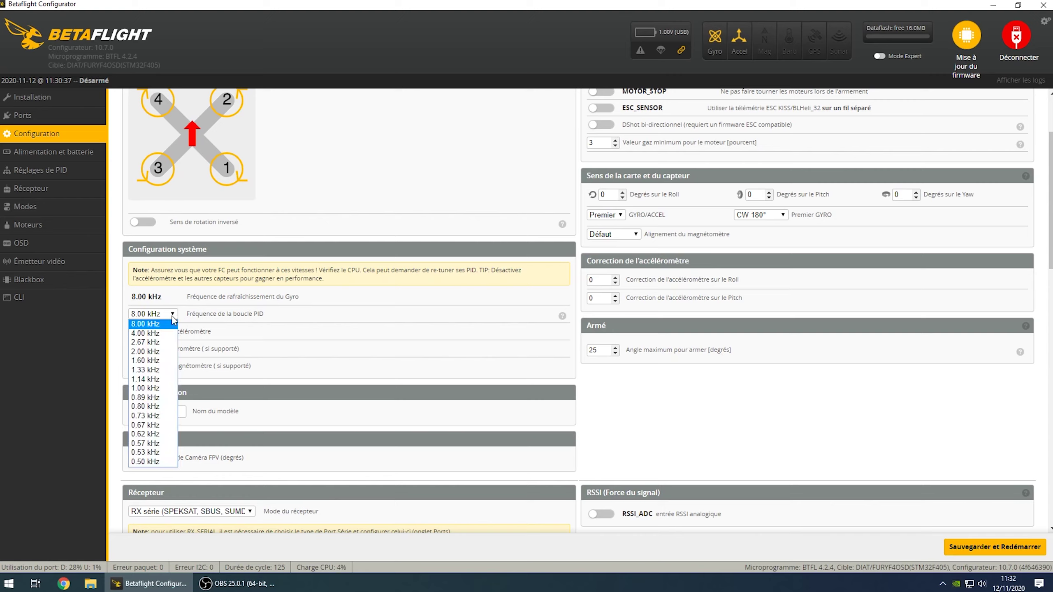
pyautogui.click(172, 318)
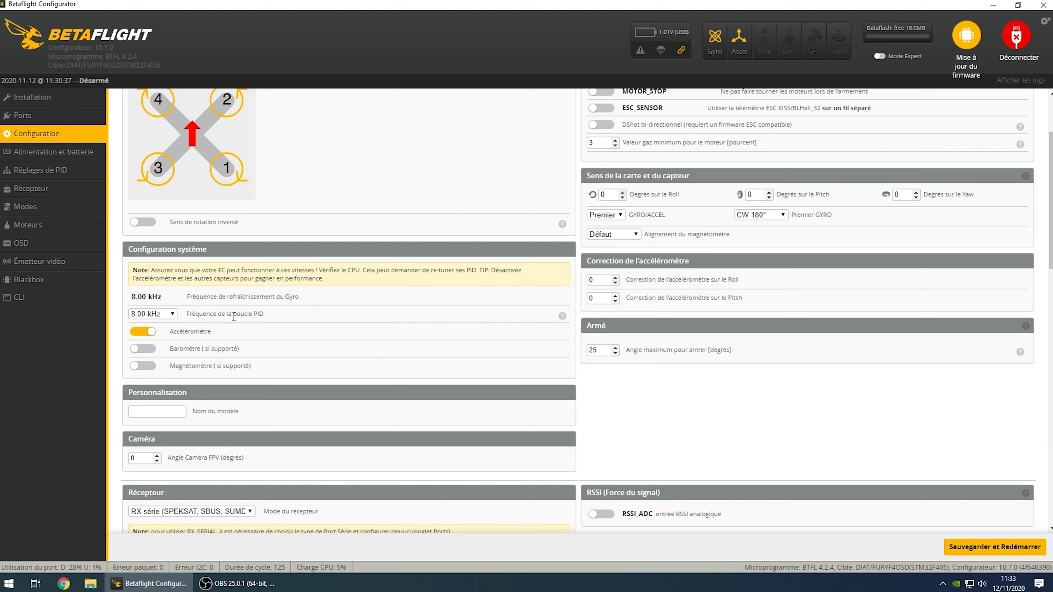
pyautogui.click(175, 316)
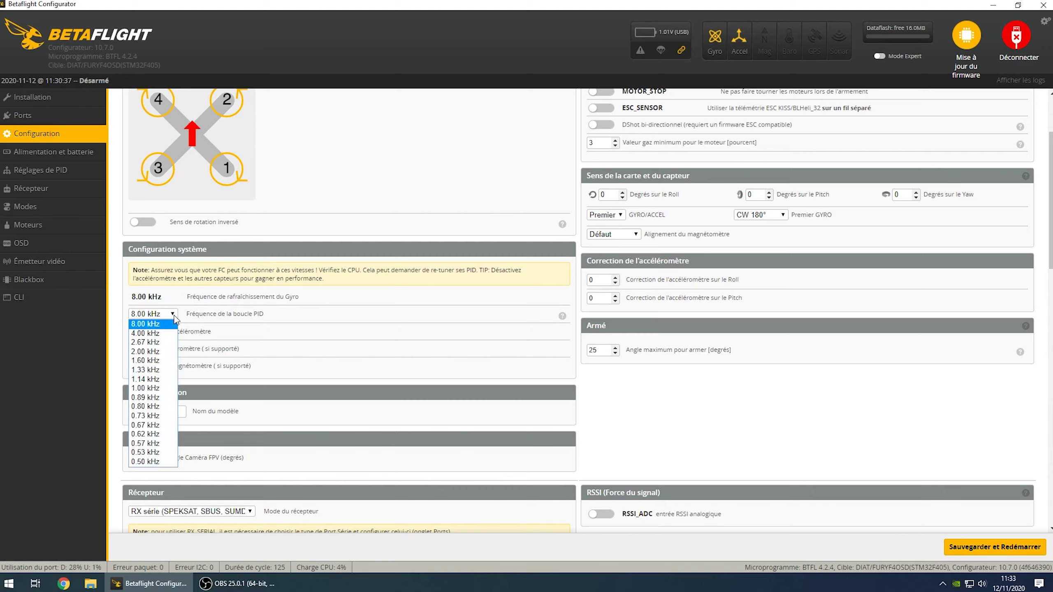
pyautogui.click(278, 314)
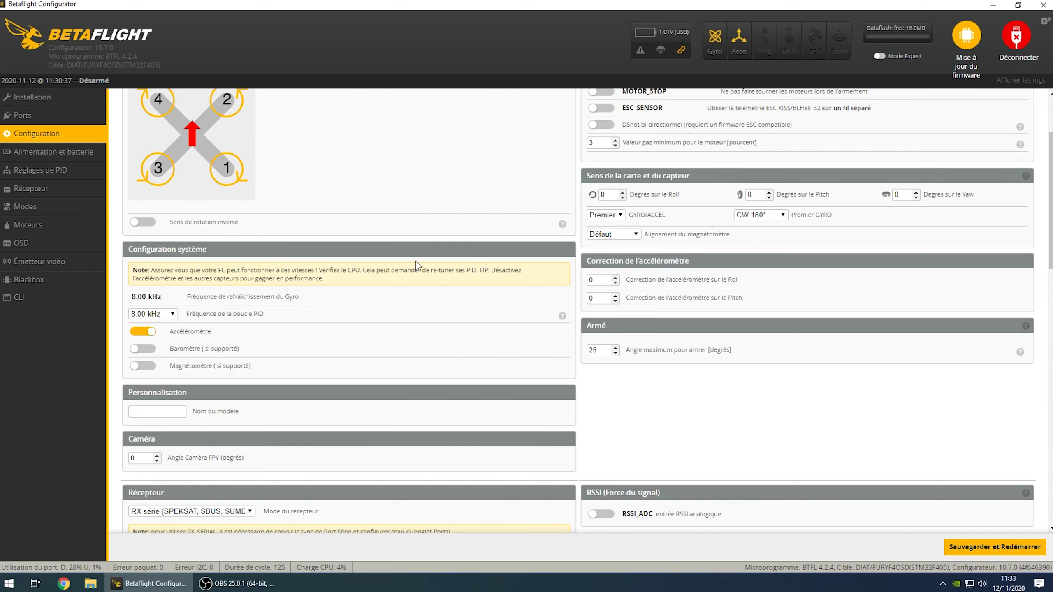
# - Name the model Bando
pyautogui.scroll(-3, 274, 313)
pyautogui.click(167, 302)
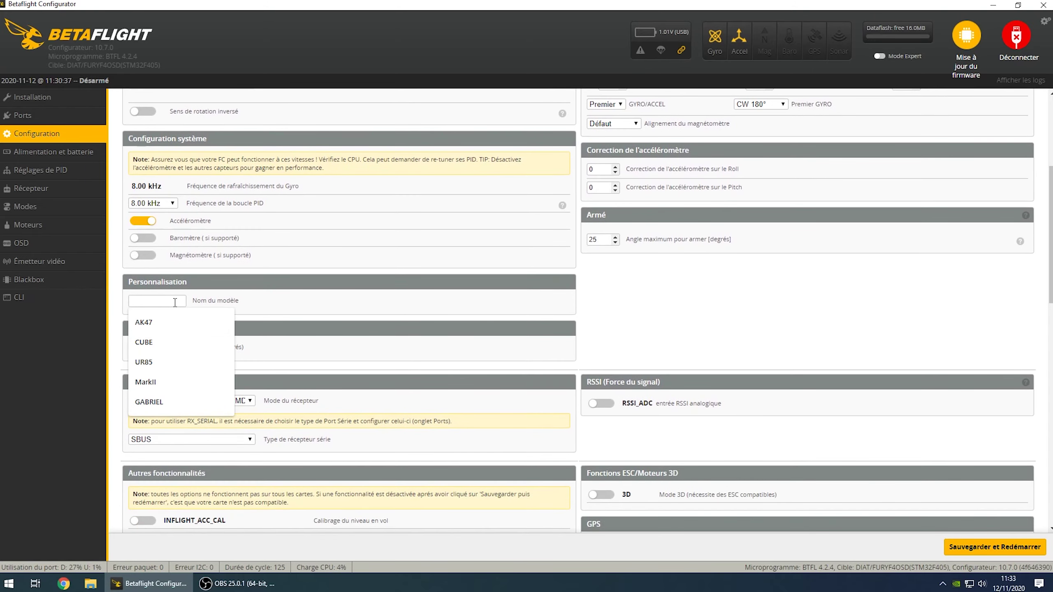
pyautogui.write('Bandi')
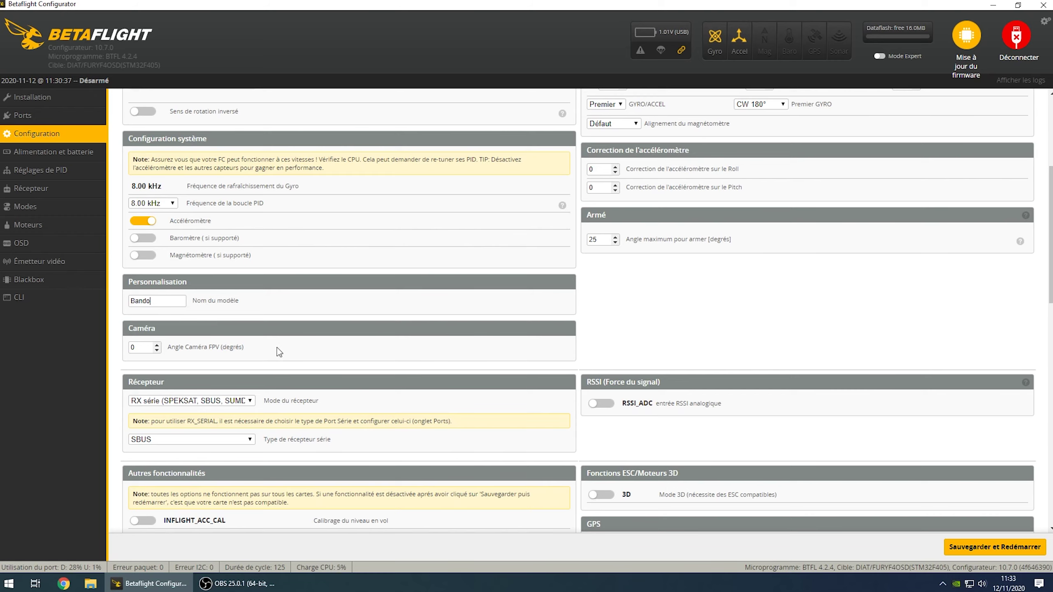
# - Set the receiver mode to RX série (SPEKSAT, SBUS, SUMD) and the serial receiver type to CRSF
pyautogui.scroll(-1, 271, 357)
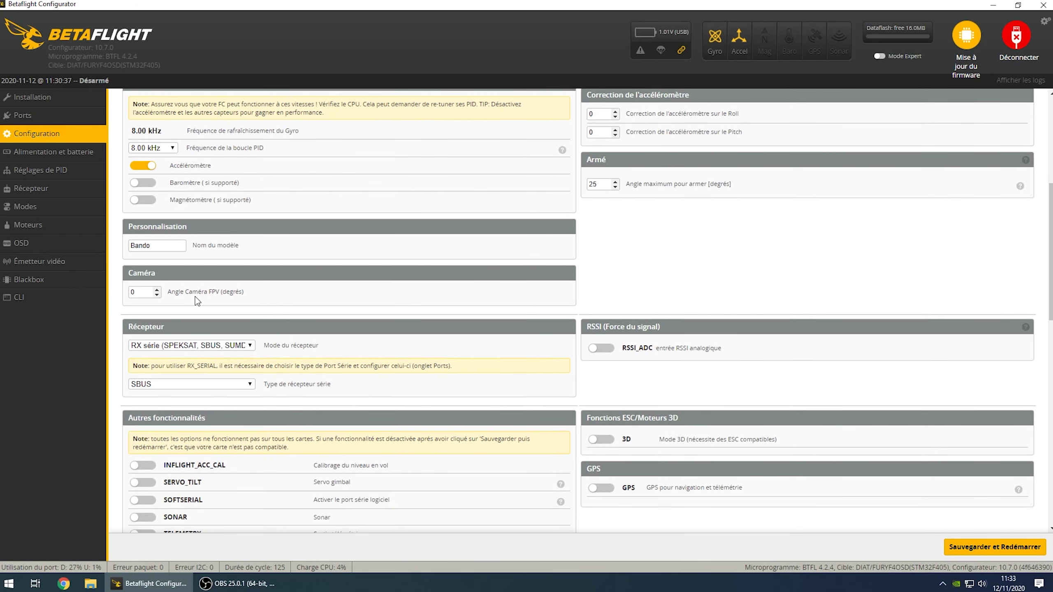
pyautogui.scroll(-1, 205, 365)
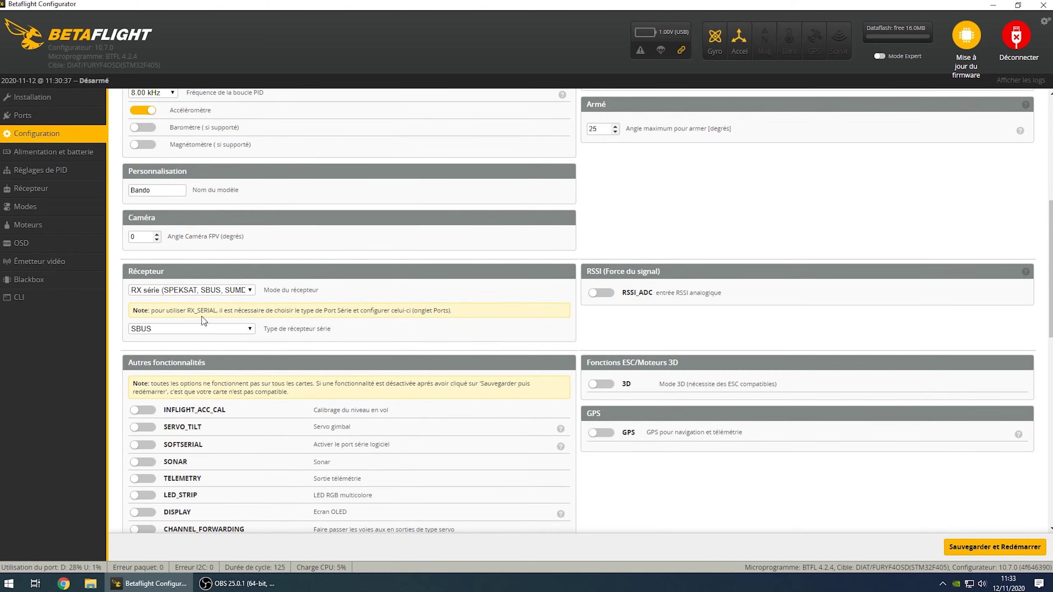
pyautogui.click(245, 291)
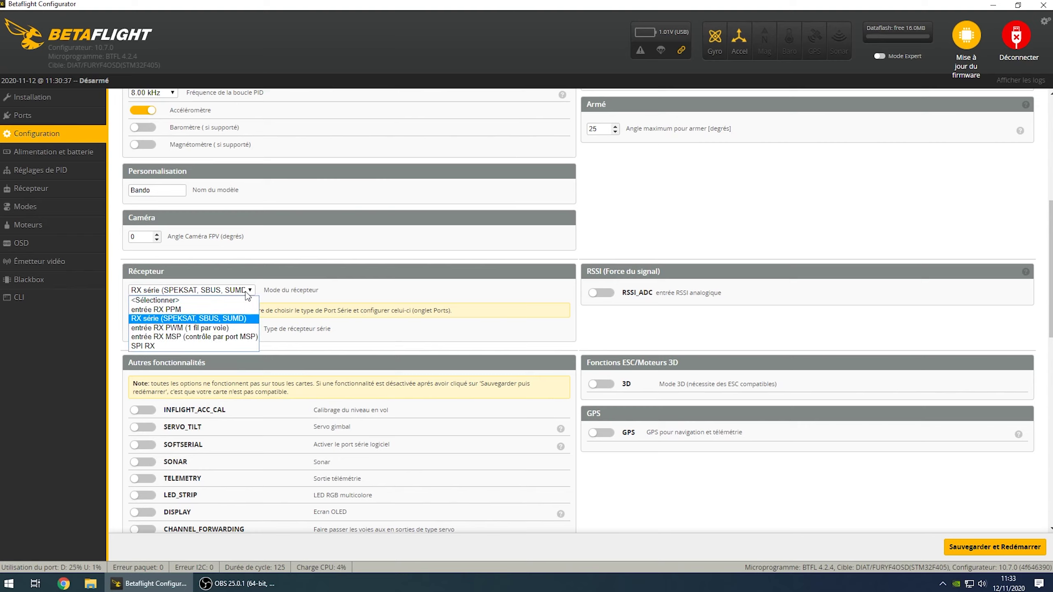
pyautogui.click(212, 318)
pyautogui.click(237, 331)
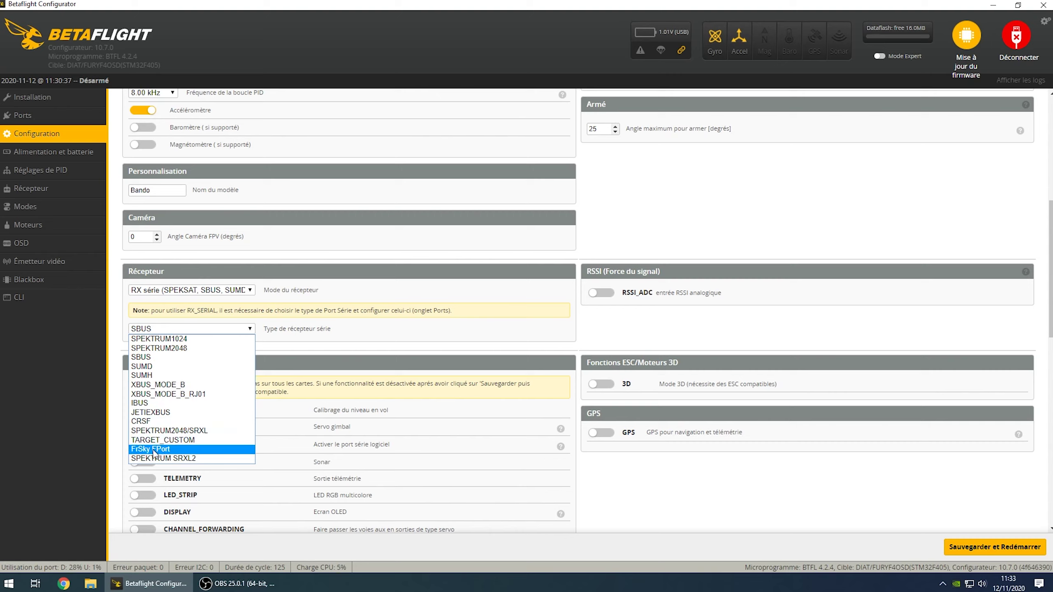
pyautogui.click(142, 422)
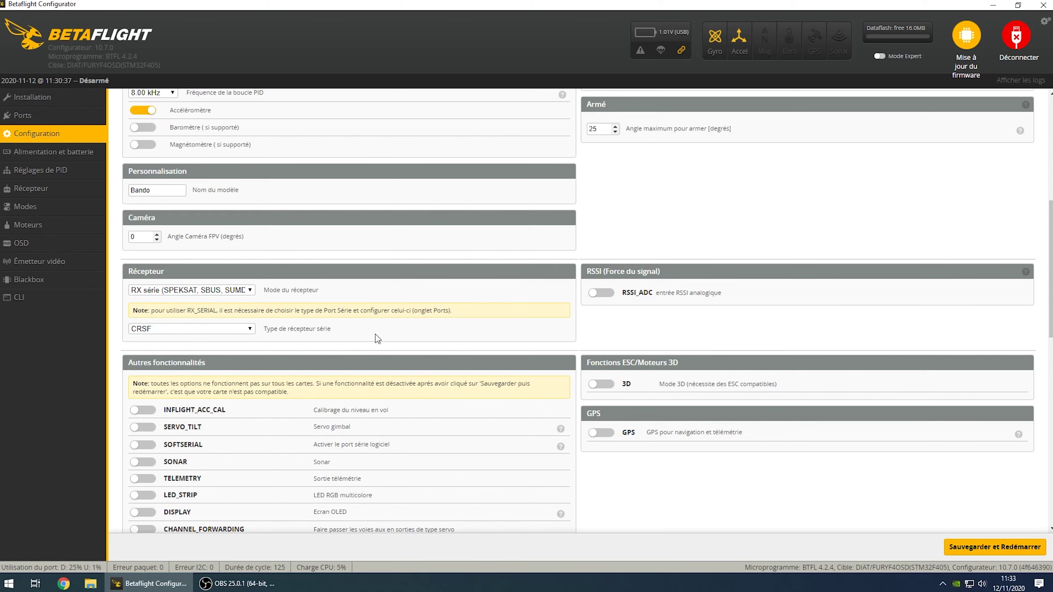
# - Enable the TELEMETRY output among the other features
pyautogui.scroll(-3, 327, 339)
pyautogui.scroll(-3, 330, 340)
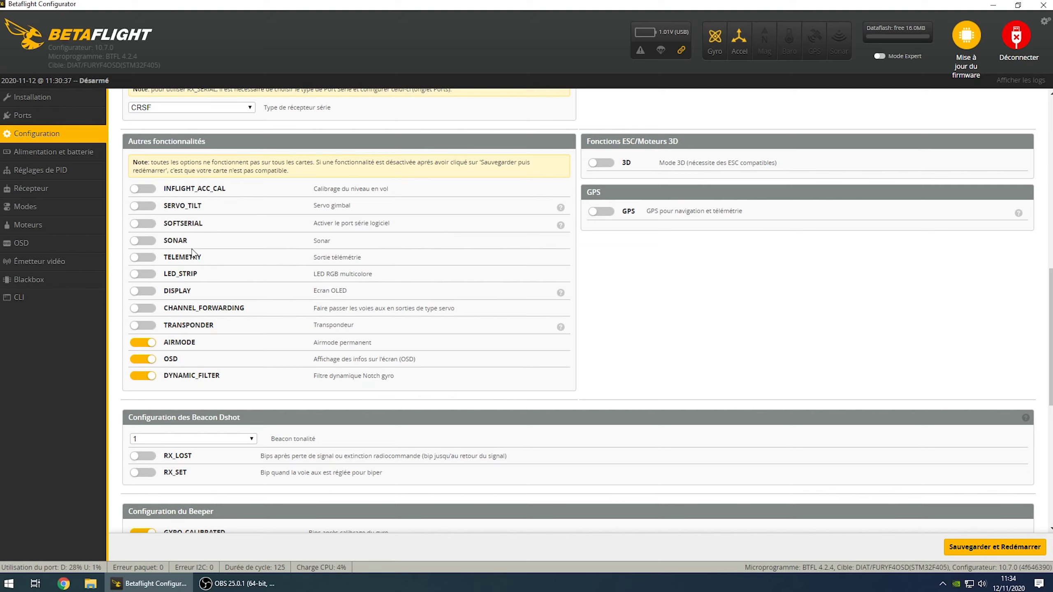
pyautogui.click(143, 258)
# - Disable the GYRO_CALIBRATED, RX_LOST_LANDING, DISARMING, ARMING and ARMING_GPS_FIX beeps in the beeper configuration
pyautogui.scroll(-5, 337, 388)
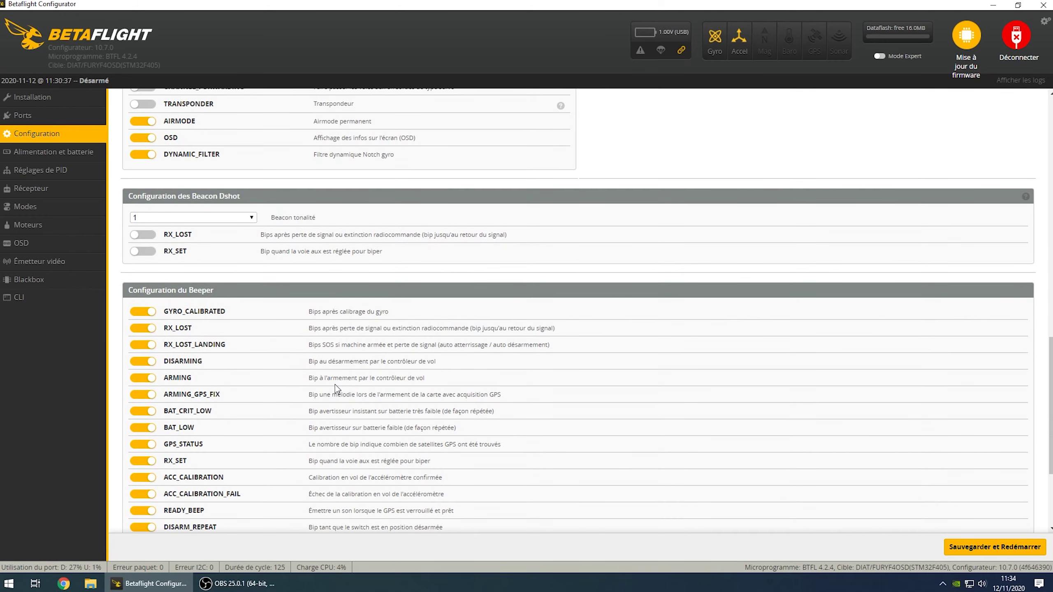
pyautogui.scroll(-1, 328, 376)
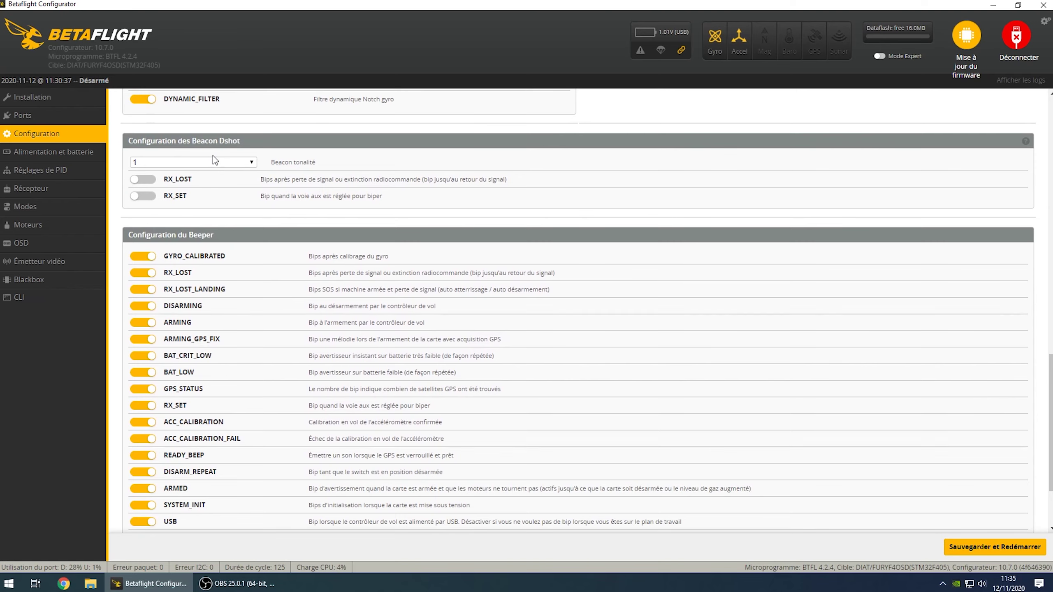
pyautogui.scroll(-3, 216, 284)
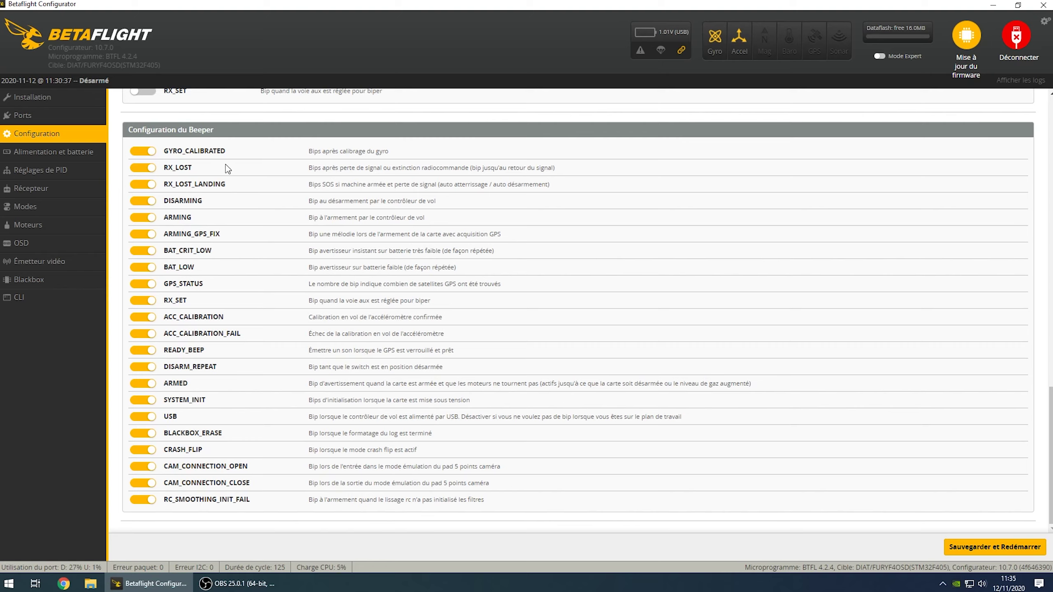
pyautogui.click(144, 151)
pyautogui.click(145, 188)
pyautogui.click(146, 202)
pyautogui.click(146, 220)
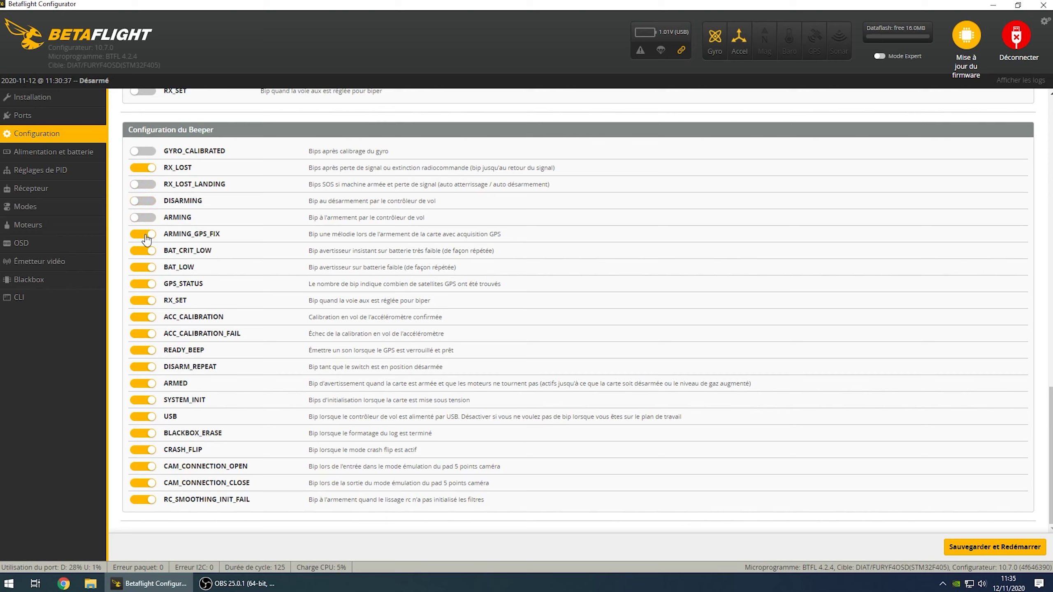
pyautogui.click(144, 236)
# - Disable the GPS_STATUS, RX_SET, ACC_CALIBRATION, ACC_CALIBRATION_FAIL, READY_BEEP, DISARM_REPEAT, USB and BLACKBOX_ERASE beeps
pyautogui.click(150, 290)
pyautogui.click(150, 304)
pyautogui.click(150, 335)
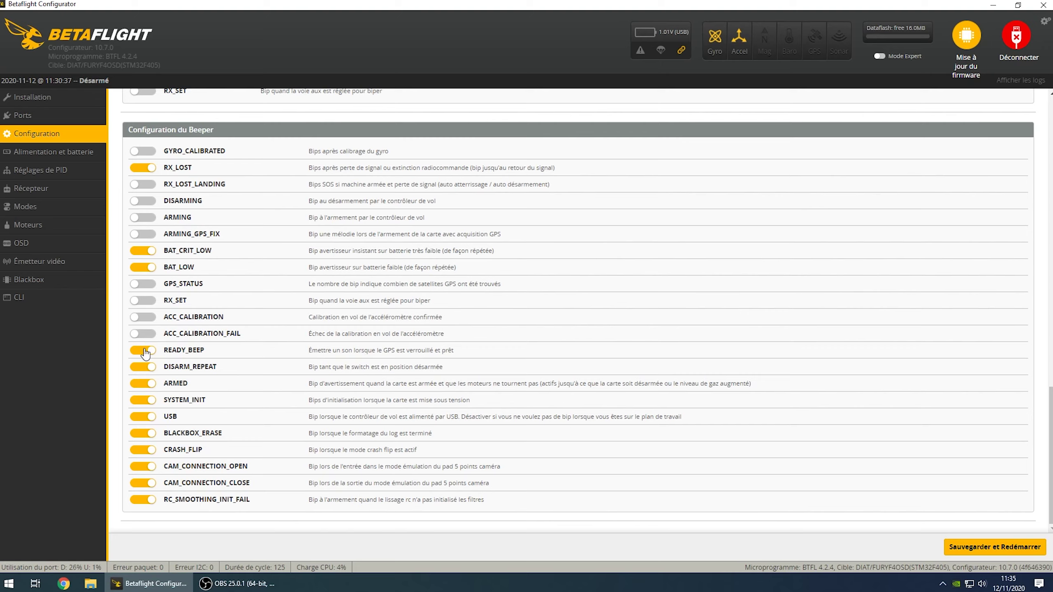
pyautogui.click(145, 354)
pyautogui.click(149, 368)
pyautogui.click(149, 421)
pyautogui.click(150, 436)
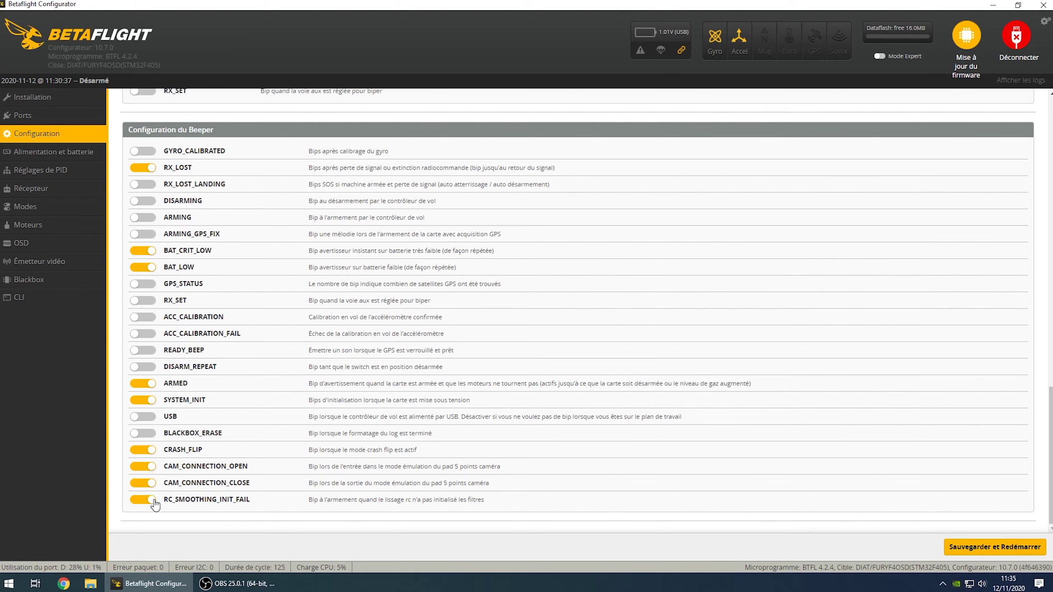
# - Select DSHOT600 as the ESC/motor protocol and read the description of the MOTOR_STOP option
pyautogui.scroll(20, 832, 435)
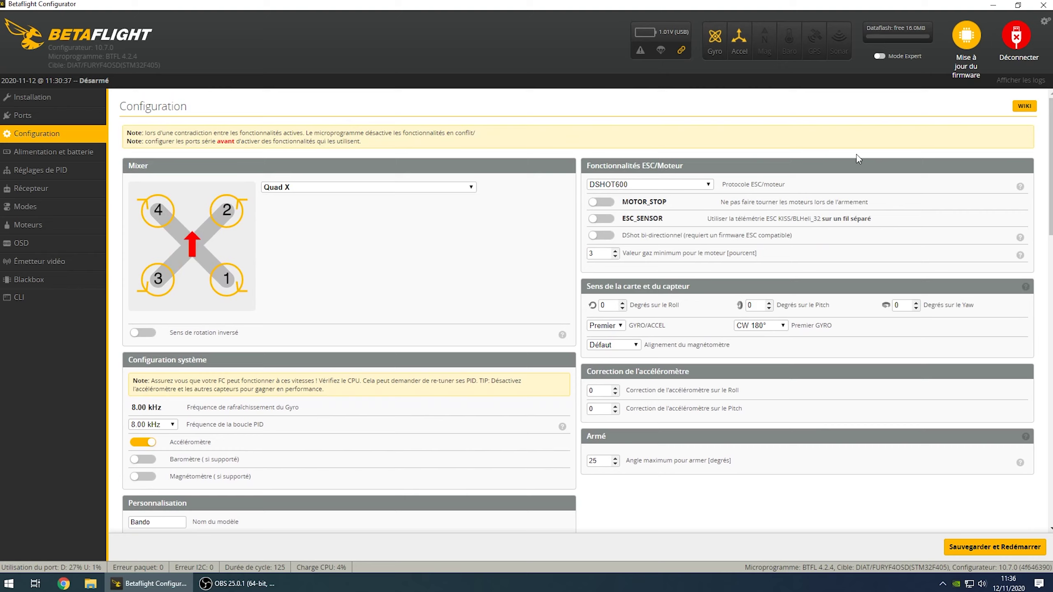
pyautogui.click(705, 186)
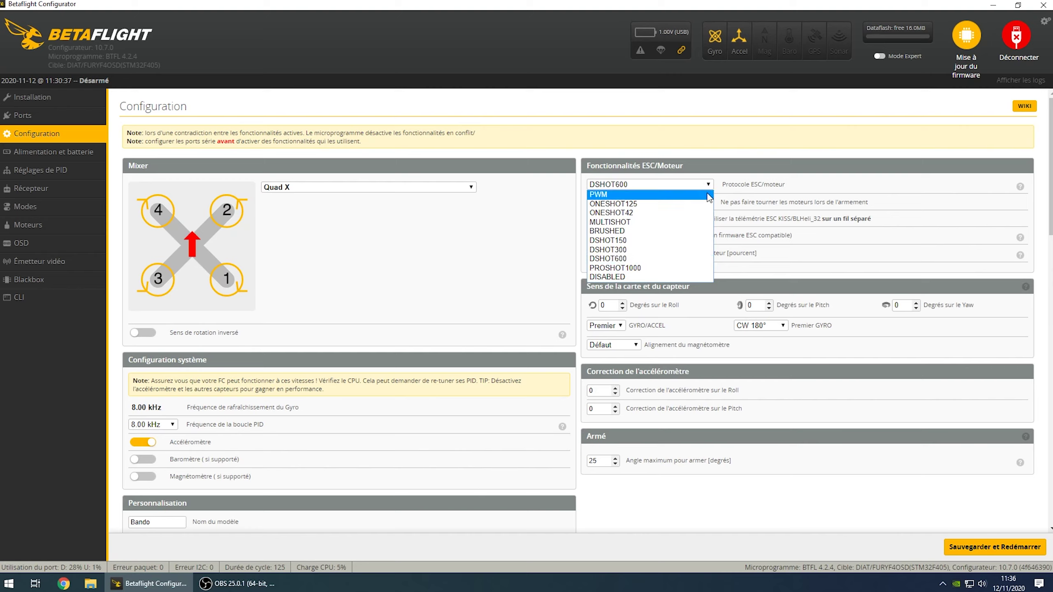
pyautogui.click(661, 263)
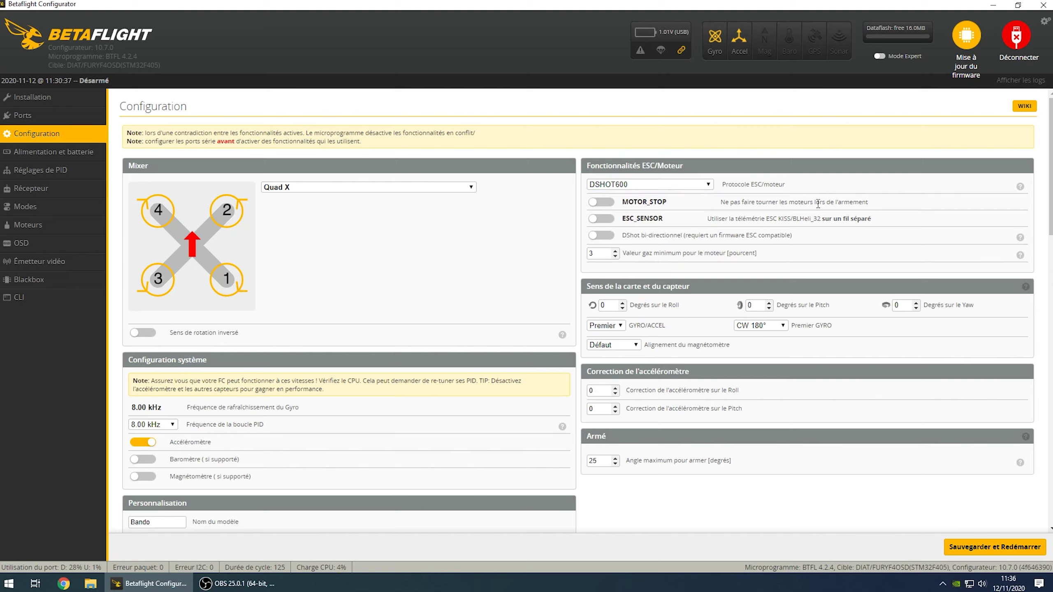
pyautogui.moveTo(876, 204); pyautogui.dragTo(720, 204)
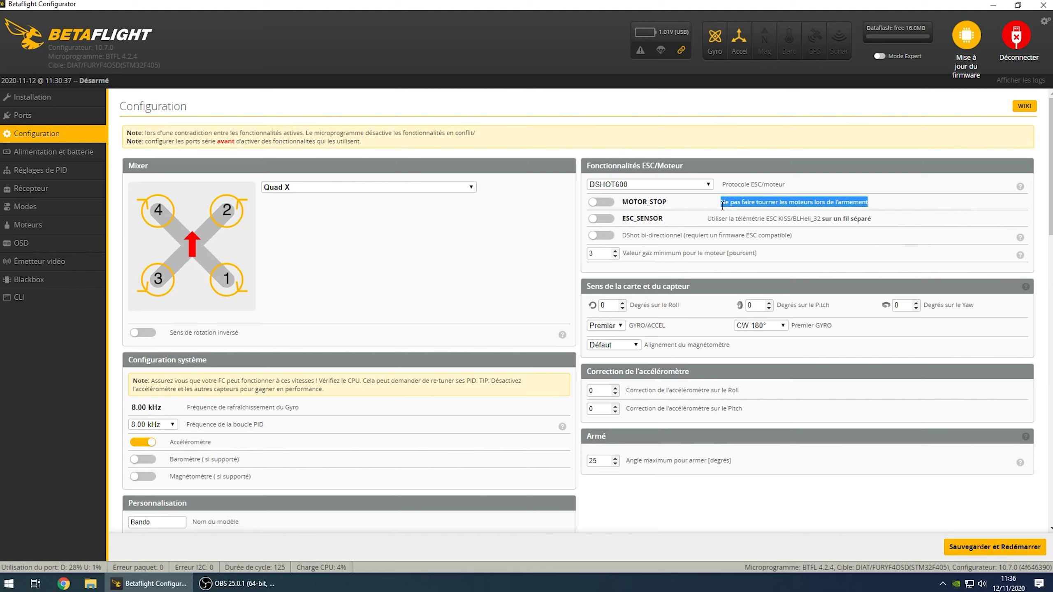
pyautogui.click(708, 205)
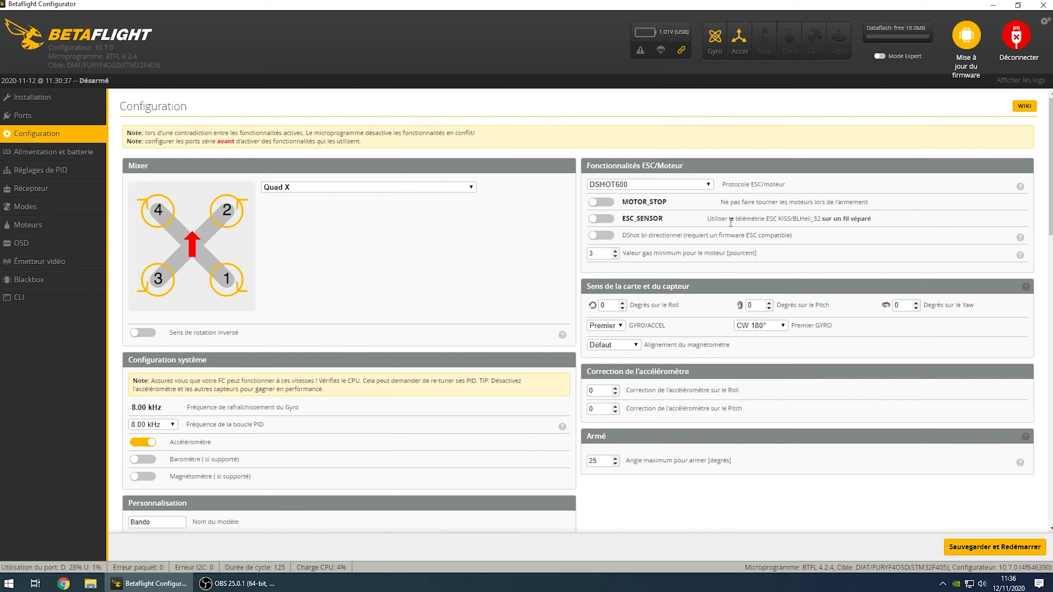
# - Enable ESC_SENSOR and bidirectional DShot in the ESC/motor features
pyautogui.click(602, 219)
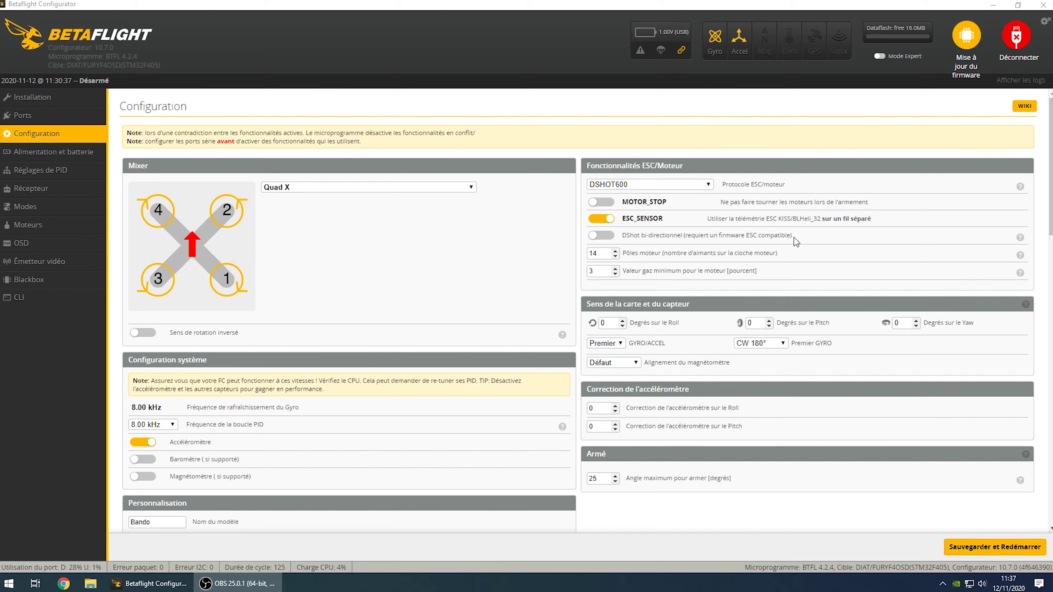
pyautogui.click(608, 239)
# - Set the minimum motor throttle value to 5.5 percent, and save the configuration with a reboot
pyautogui.doubleClick(616, 270)
pyautogui.write('5.5')
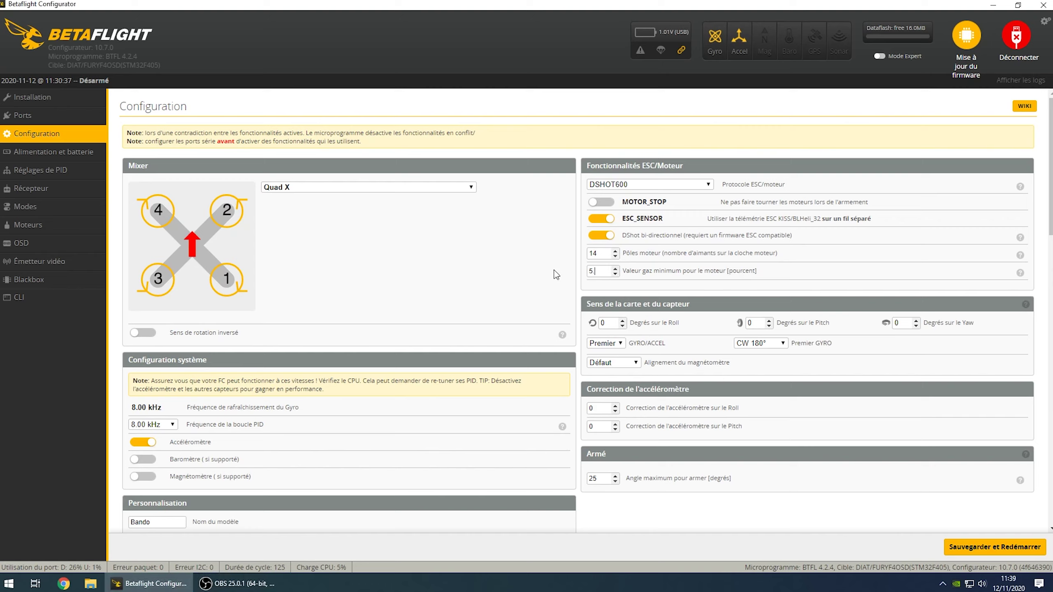
pyautogui.click(679, 290)
pyautogui.click(970, 548)
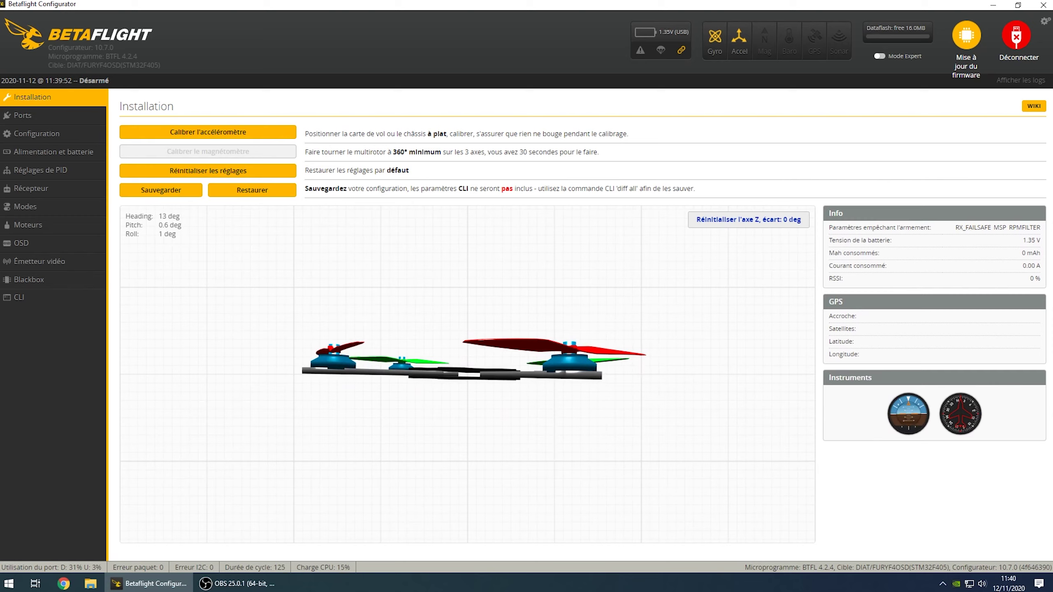
# - Reopen the board configuration and set the maximum arming angle to 180 degrees
pyautogui.click(30, 137)
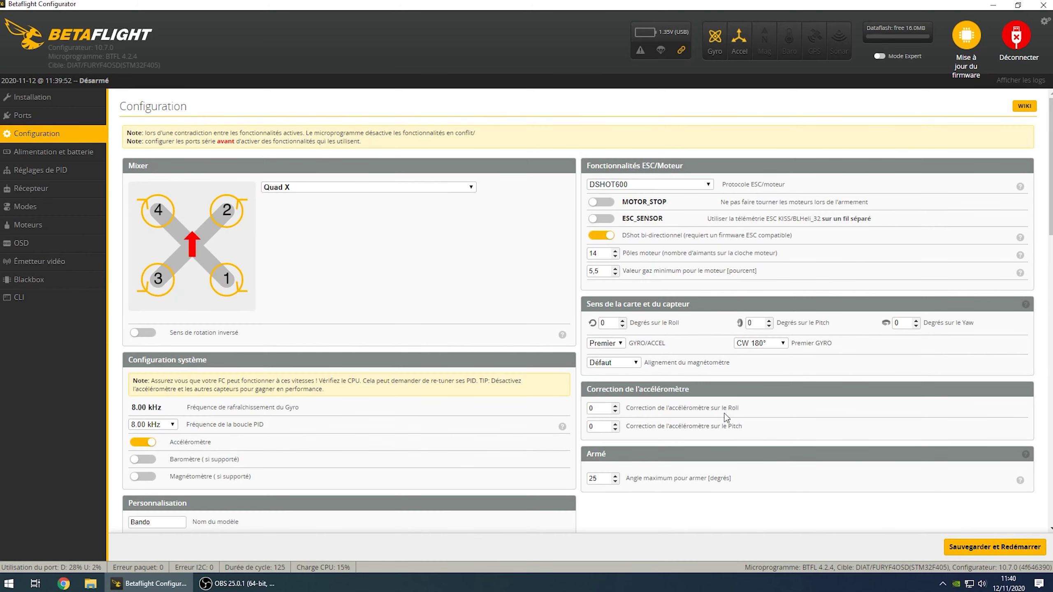
pyautogui.scroll(-3, 725, 413)
pyautogui.doubleClick(601, 368)
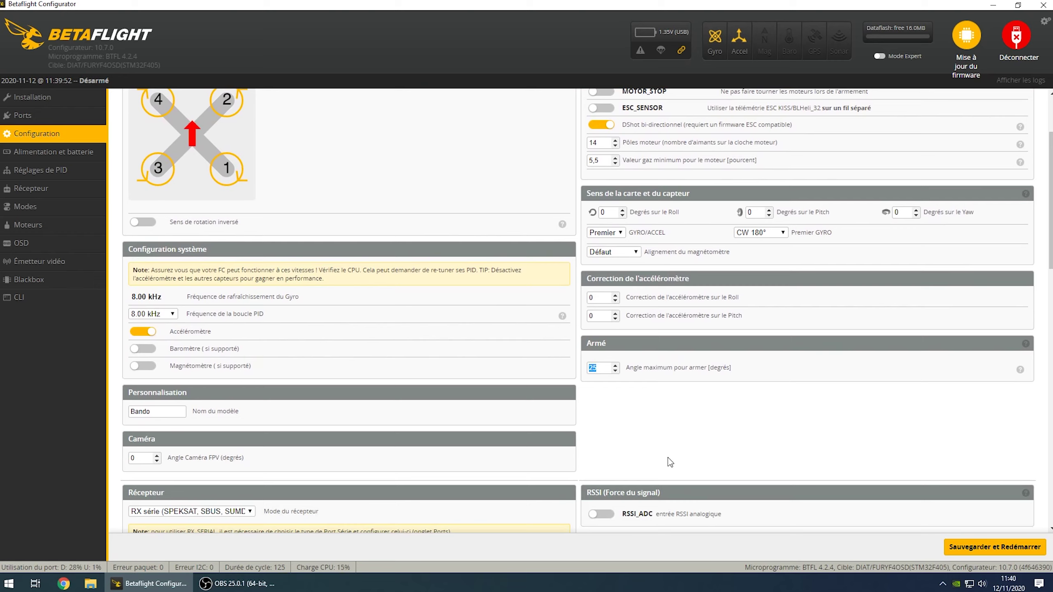
pyautogui.write('180')
# - Enable GPS with automatic baud rate, and set its ground assistance type to European EGNOS
pyautogui.scroll(-5, 676, 430)
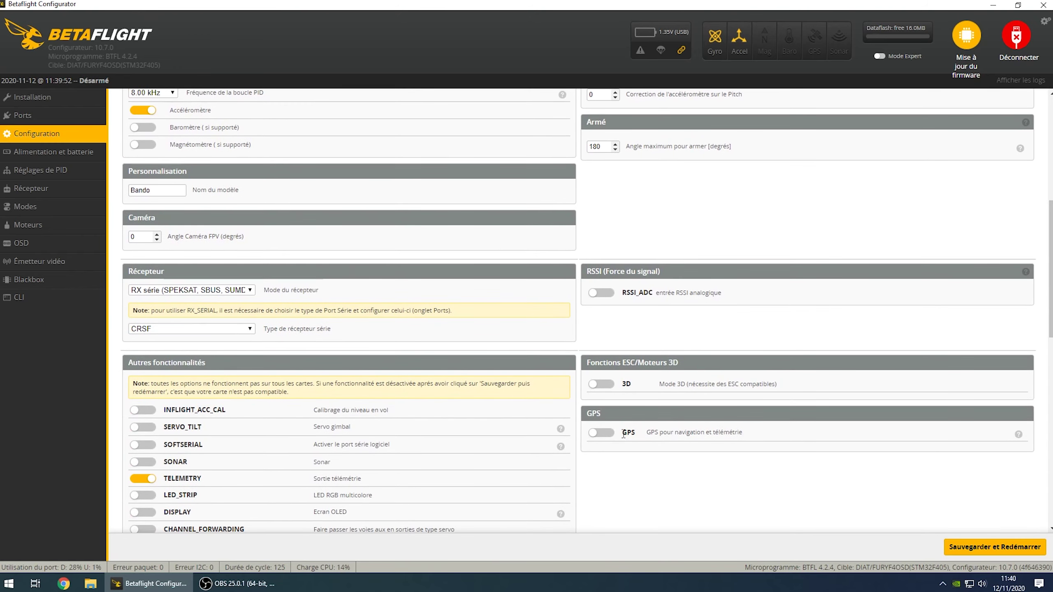
pyautogui.click(602, 433)
pyautogui.scroll(-4, 712, 451)
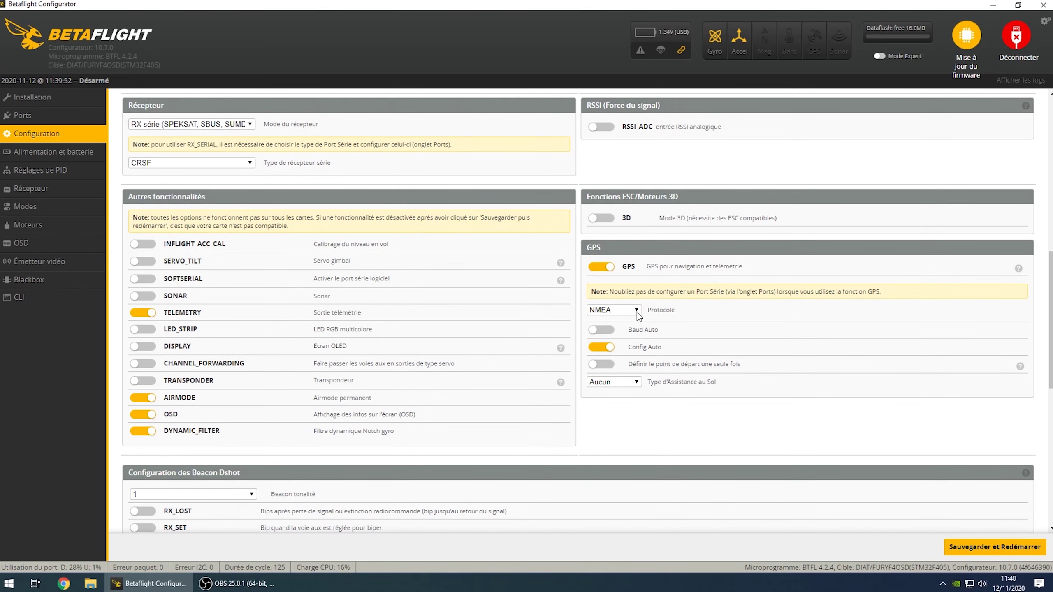
pyautogui.click(605, 332)
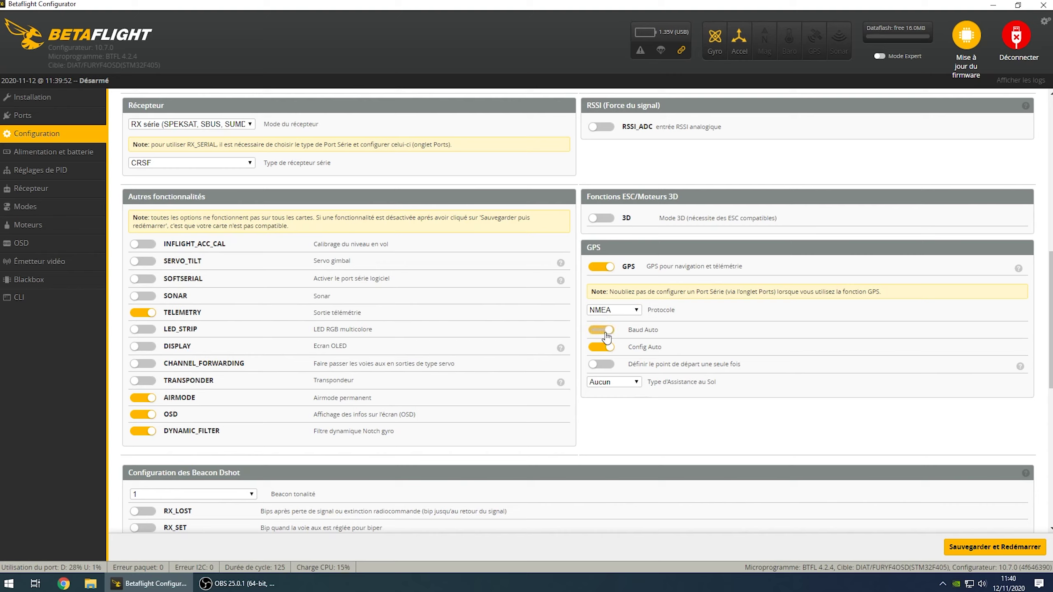
pyautogui.click(634, 386)
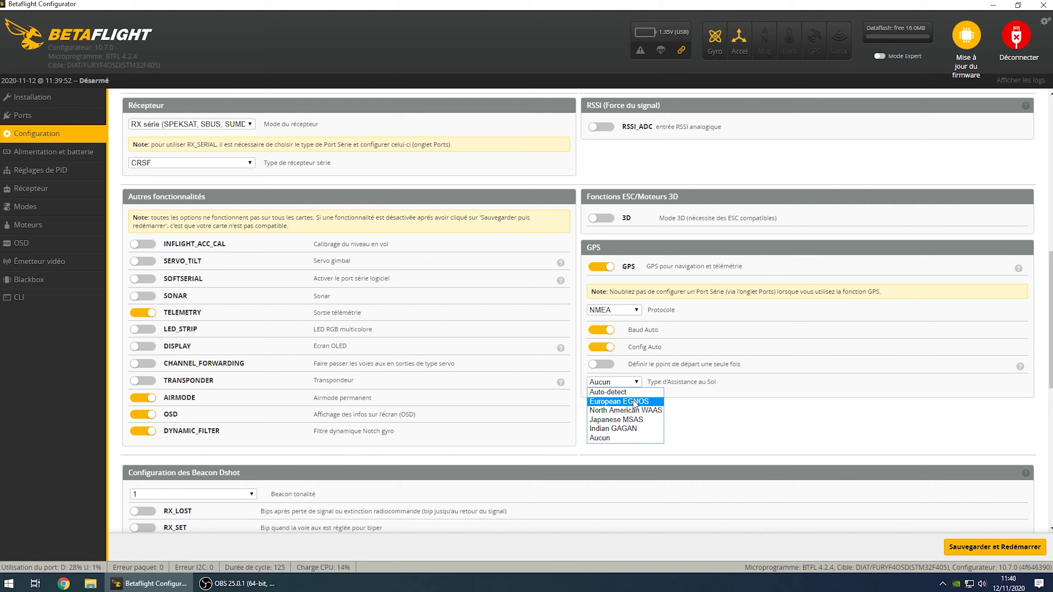
pyautogui.click(635, 402)
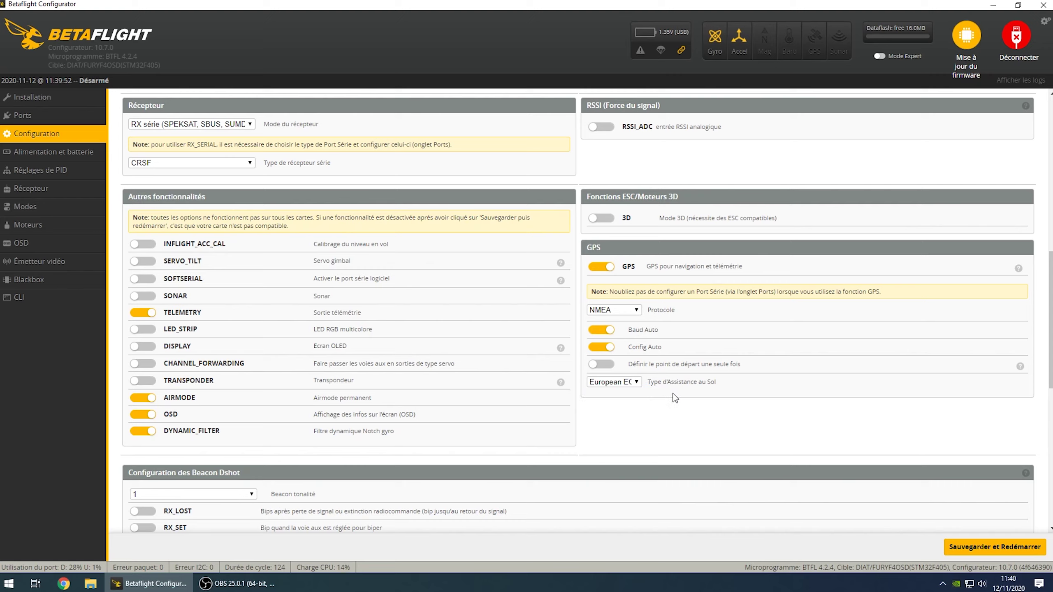
# - Save the configuration with a reboot, and reopen the board configuration to check the GPS settings
pyautogui.scroll(-7, 697, 396)
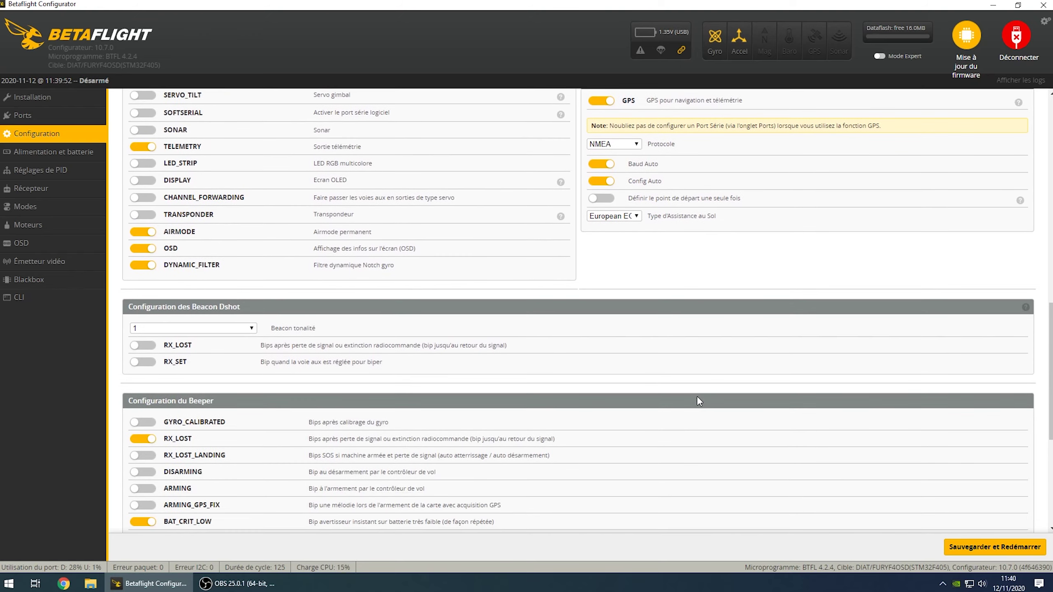
pyautogui.click(994, 547)
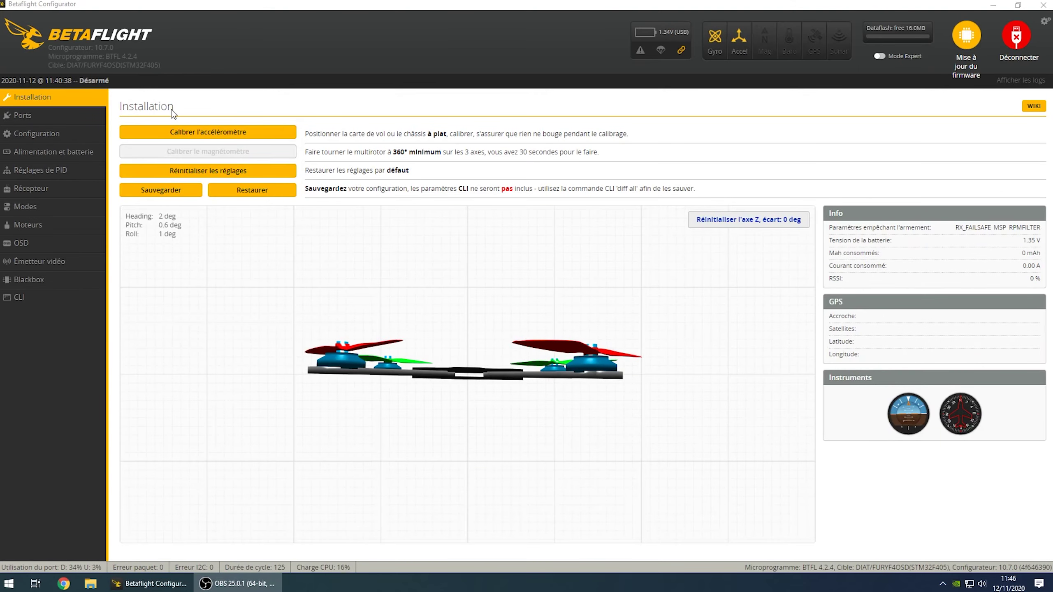
pyautogui.click(57, 135)
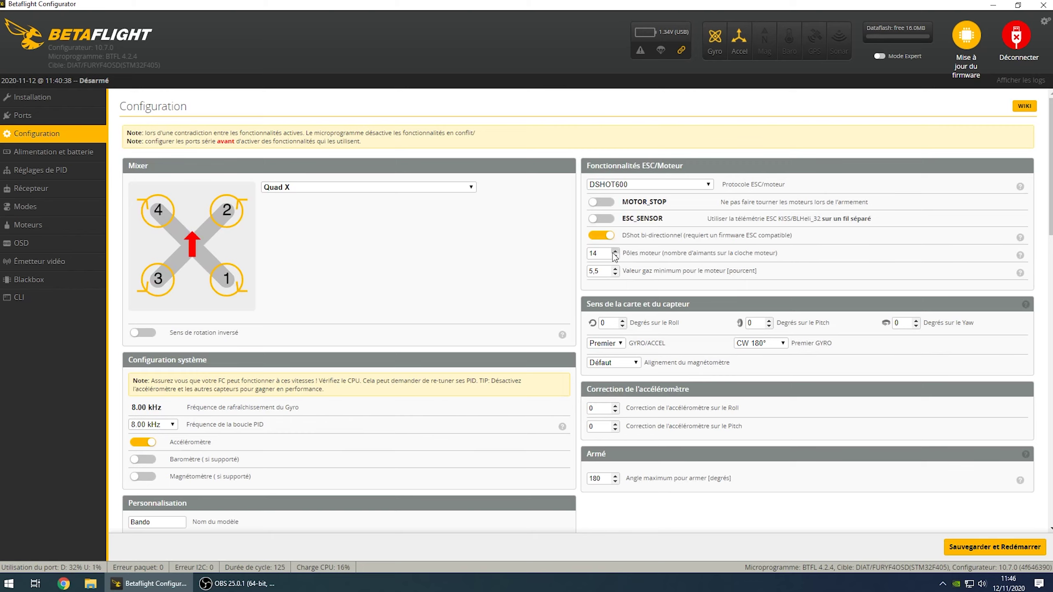
pyautogui.scroll(-3, 719, 286)
pyautogui.scroll(-3, 719, 285)
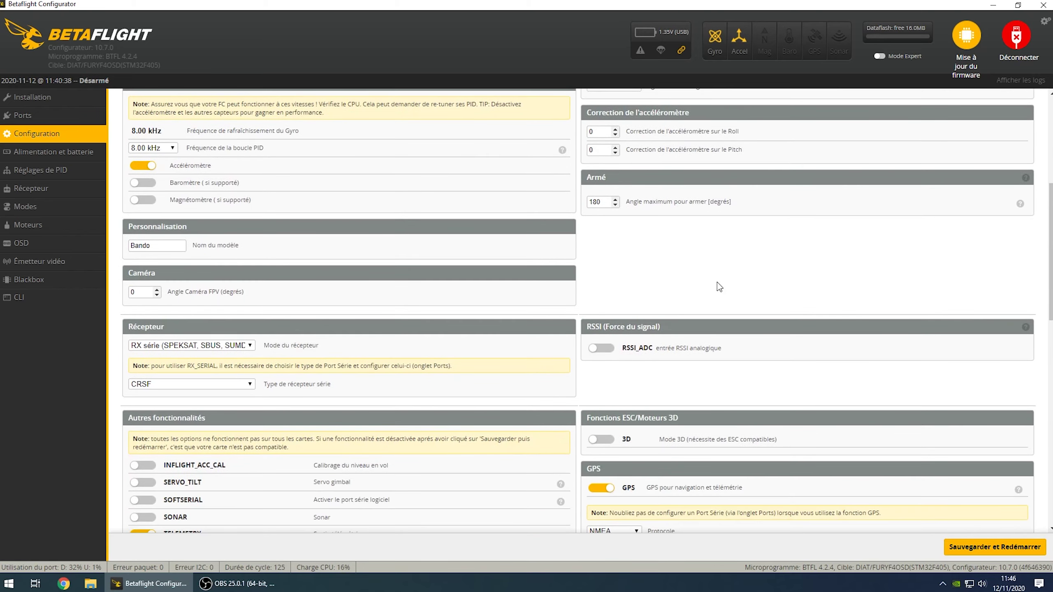
pyautogui.scroll(-4, 642, 314)
pyautogui.scroll(-2, 642, 314)
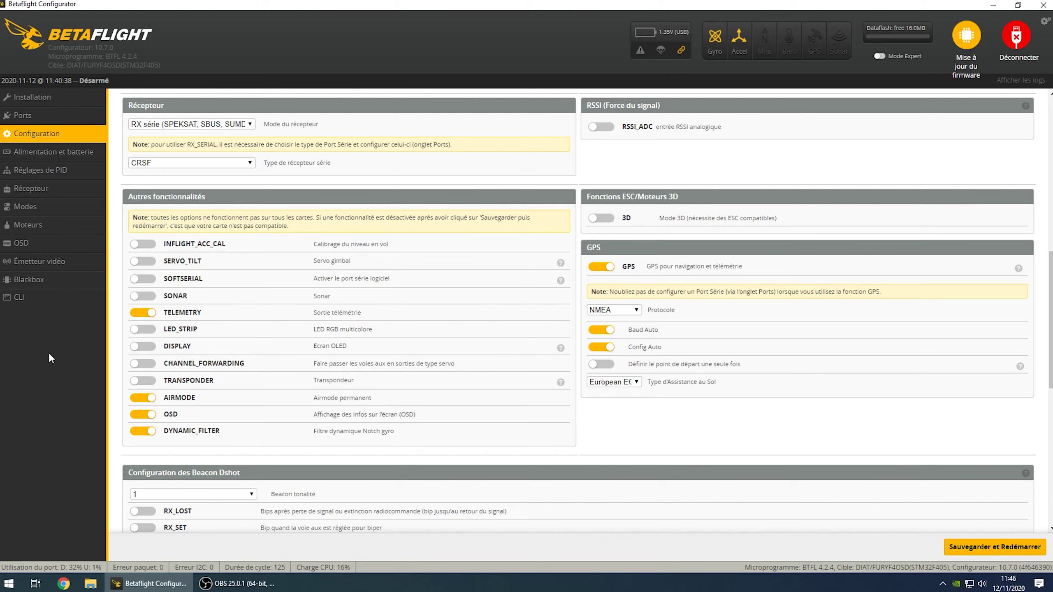
# - Turn on expert mode and open the GPS status page
pyautogui.click(890, 56)
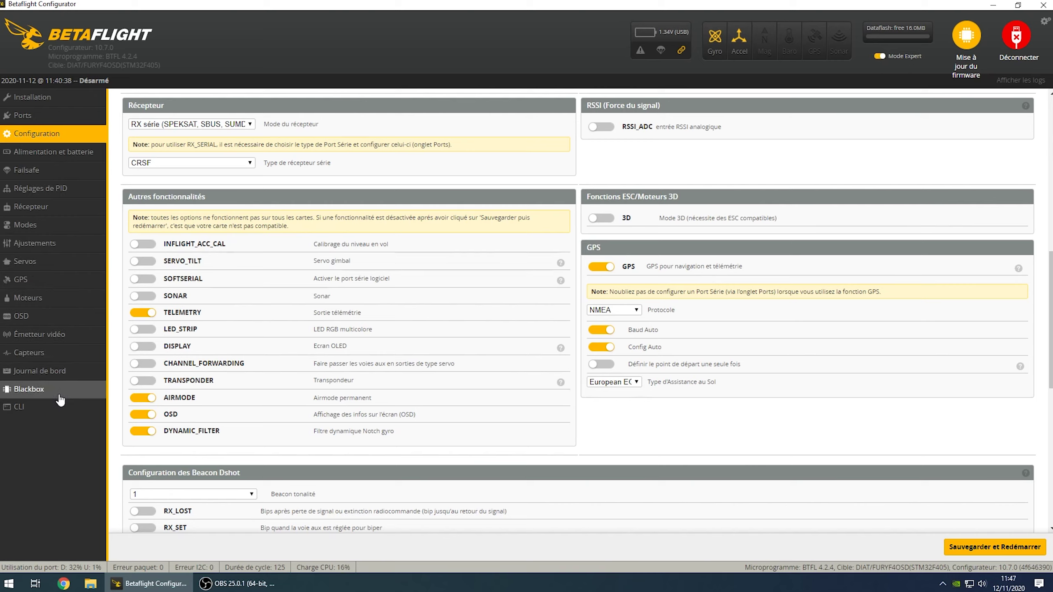
pyautogui.click(28, 281)
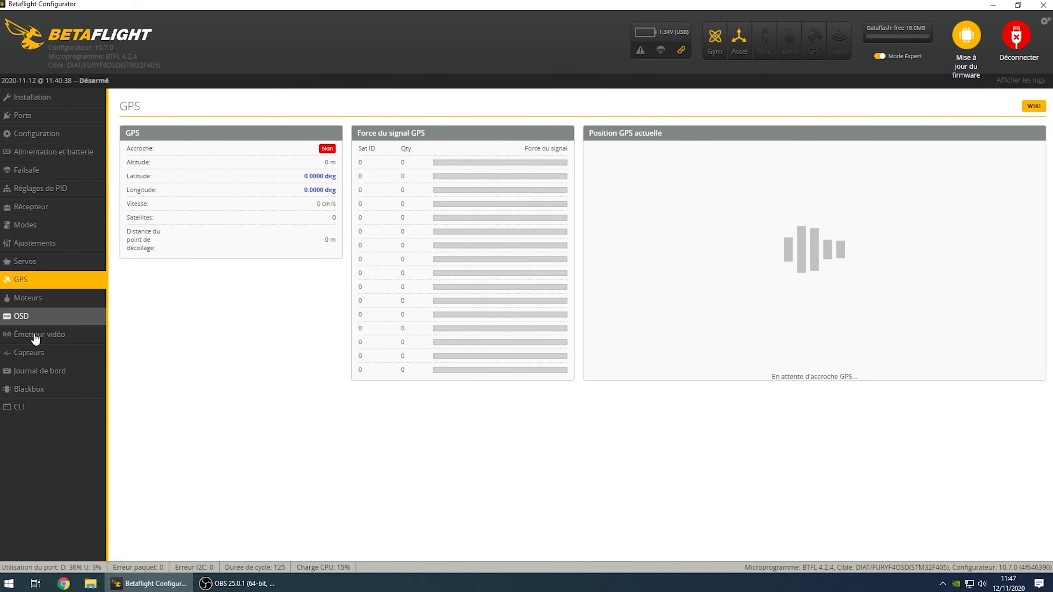
# - Open the CLI and list the GPS parameters with the command "get gps"
pyautogui.click(23, 406)
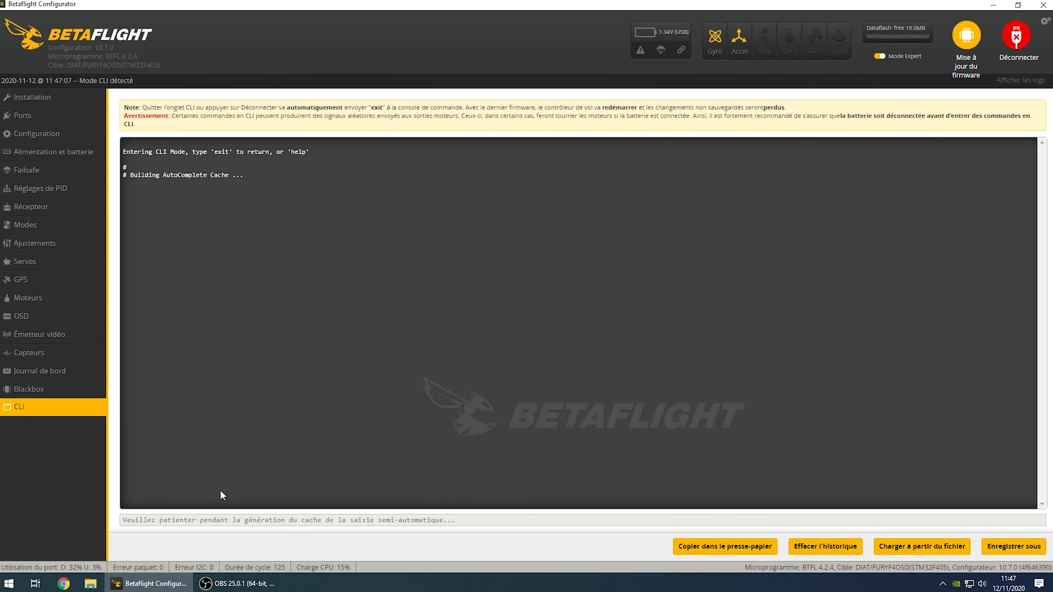
pyautogui.click(227, 520)
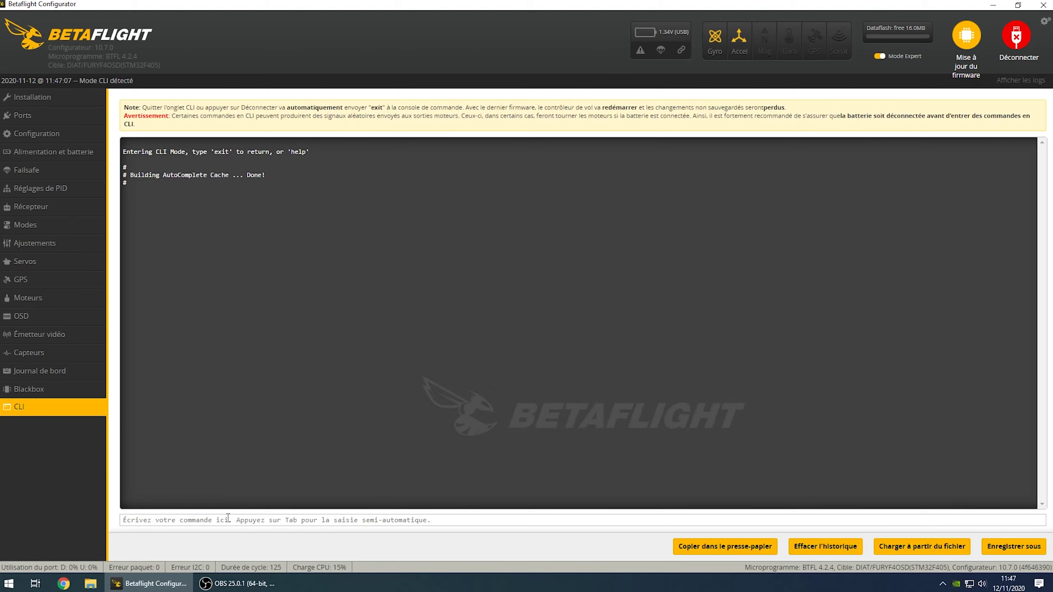
pyautogui.write('get ')
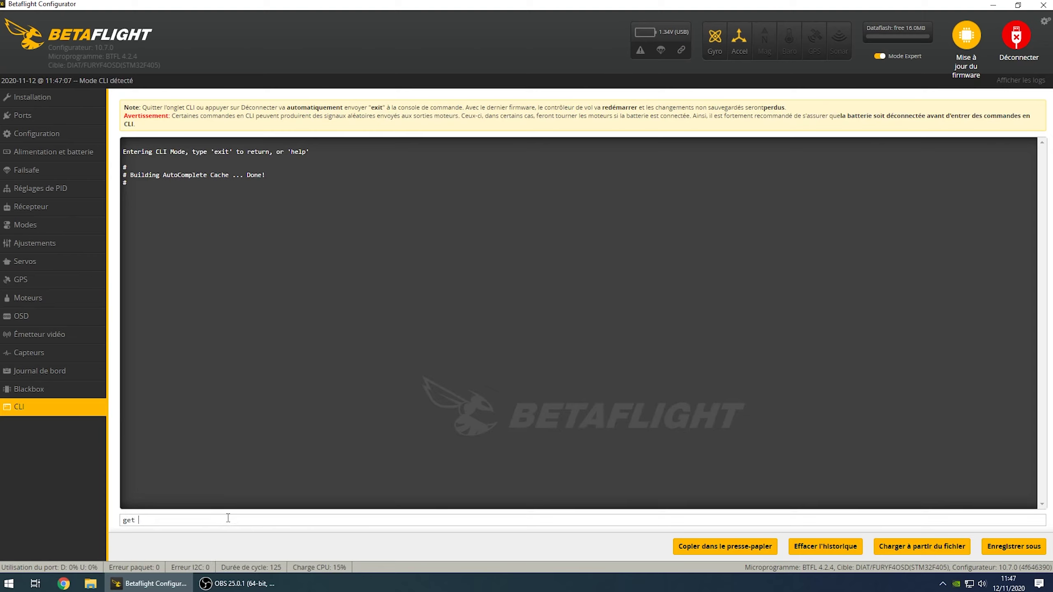
pyautogui.write('gps')
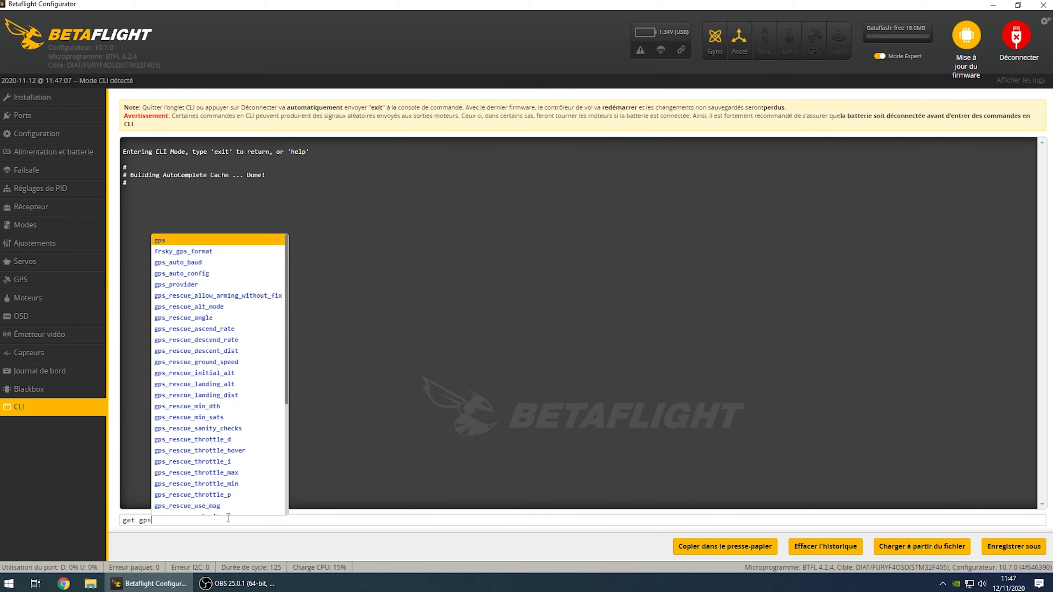
pyautogui.press('Return')
pyautogui.scroll(8, 243, 341)
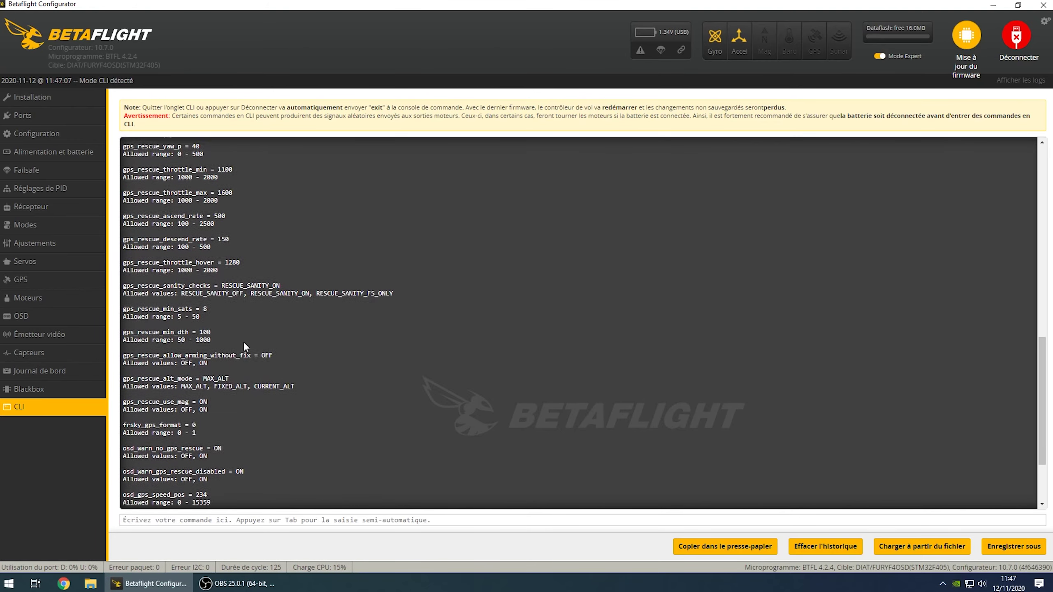
pyautogui.scroll(8, 279, 320)
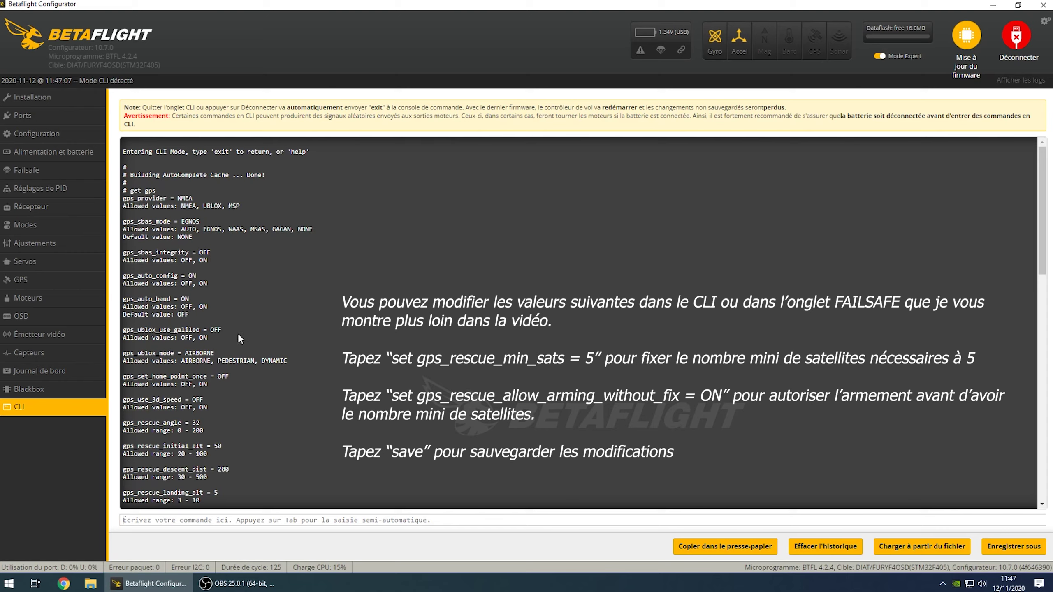
# - Run "set gps_rescue_min_sats = 5" in the CLI, reusing the parameter line from the GPS listing
pyautogui.scroll(-3, 235, 345)
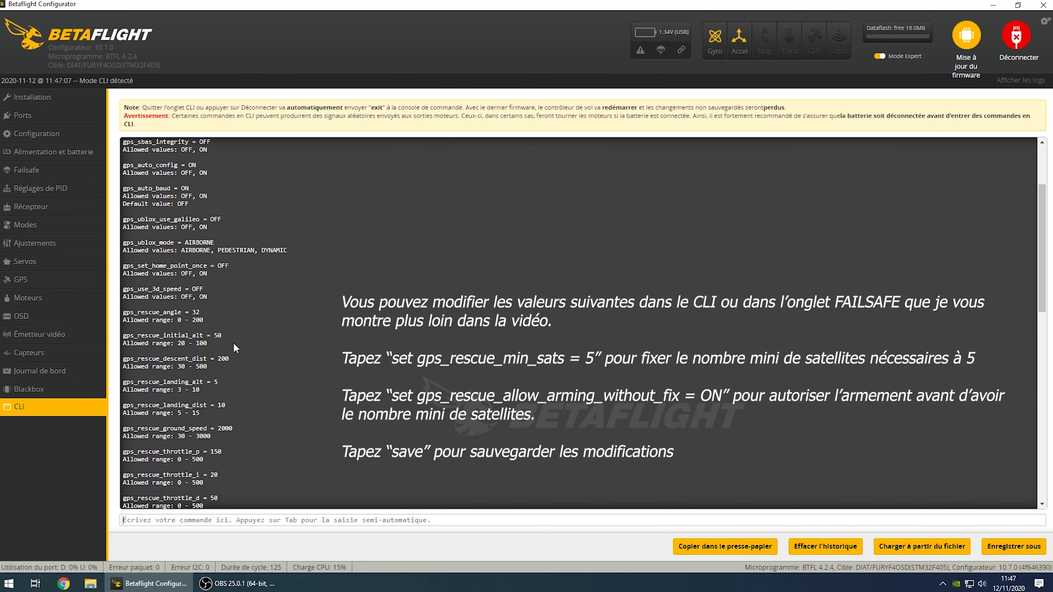
pyautogui.scroll(-4, 292, 373)
pyautogui.scroll(-5, 289, 375)
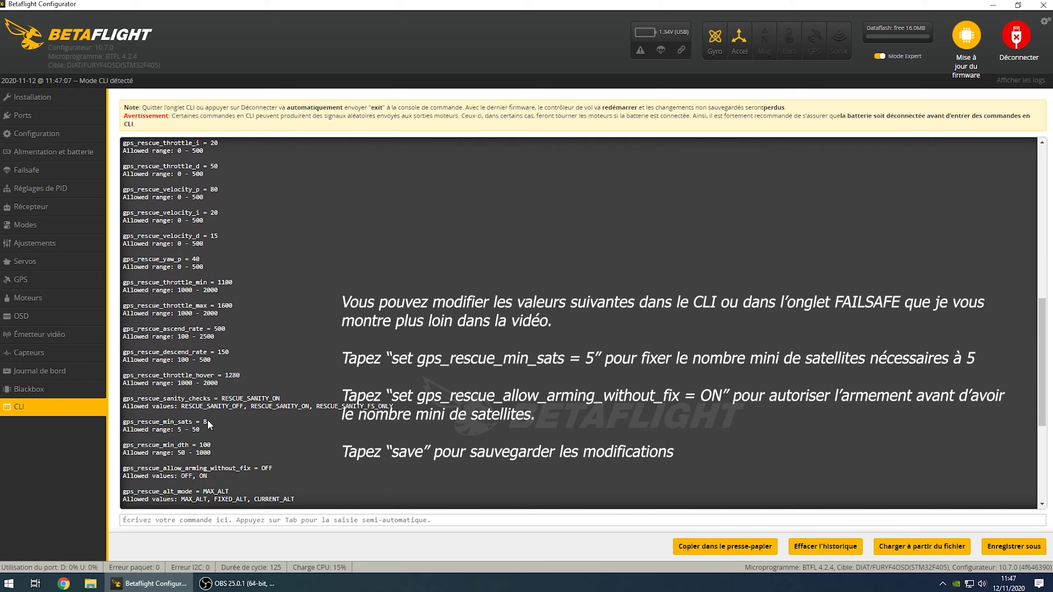
pyautogui.moveTo(208, 420); pyautogui.dragTo(122, 423)
pyautogui.click(212, 425)
pyautogui.doubleClick(206, 422)
pyautogui.moveTo(209, 422); pyautogui.dragTo(121, 428)
pyautogui.hotkey('ctrl', 'c')
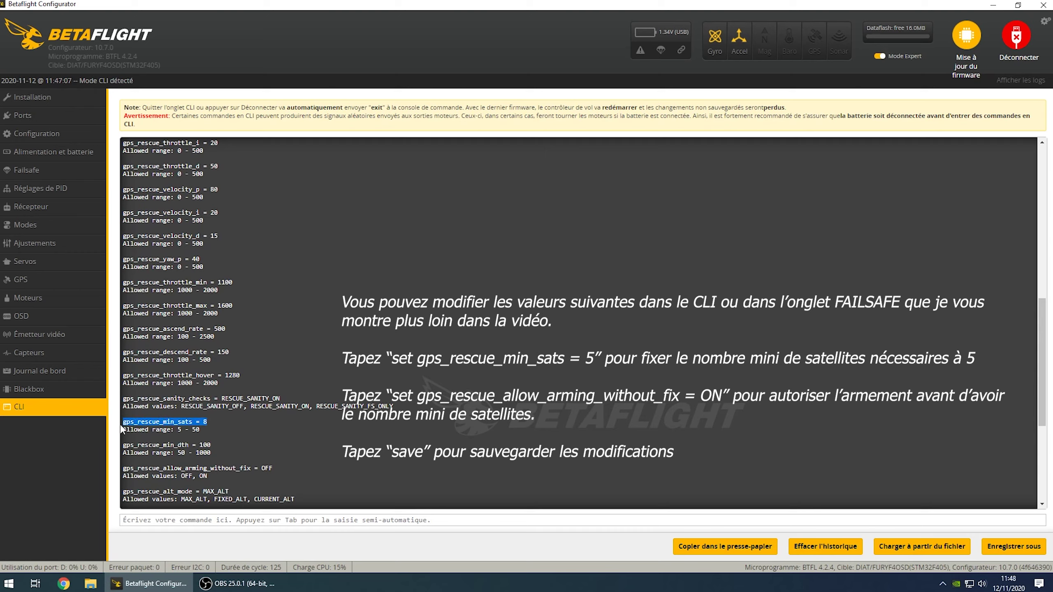
pyautogui.click(210, 519)
pyautogui.write('set')
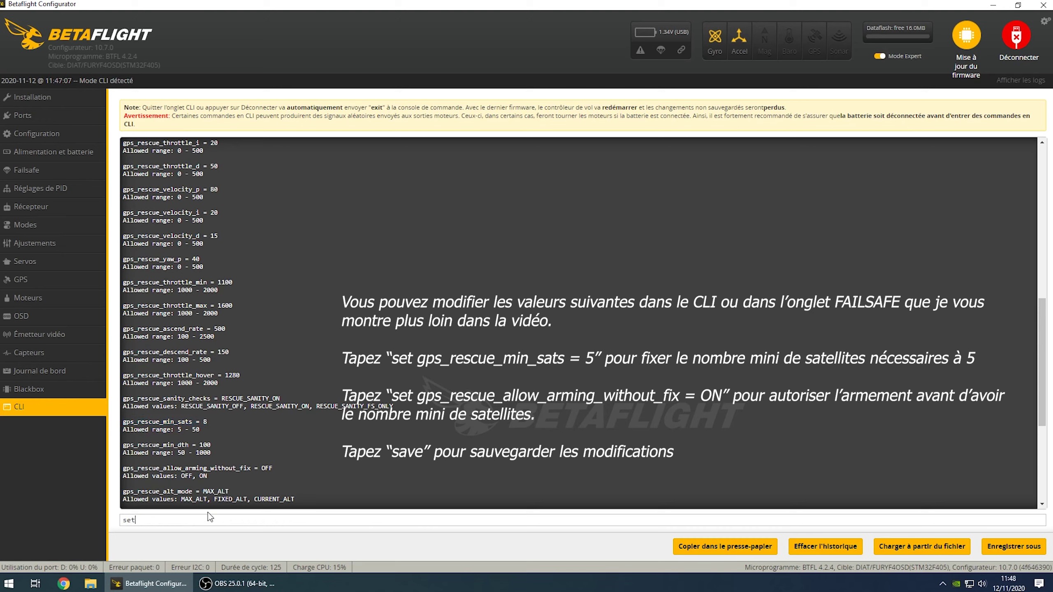
pyautogui.hotkey('ctrl', 'v')
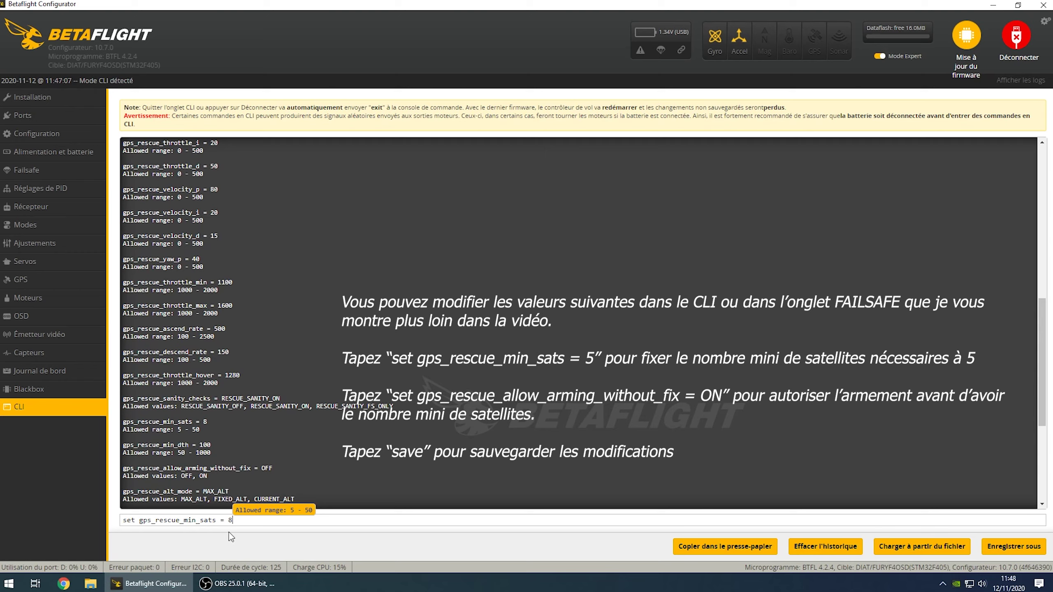
pyautogui.press('BackSpace')
pyautogui.write('5')
pyautogui.press('Return')
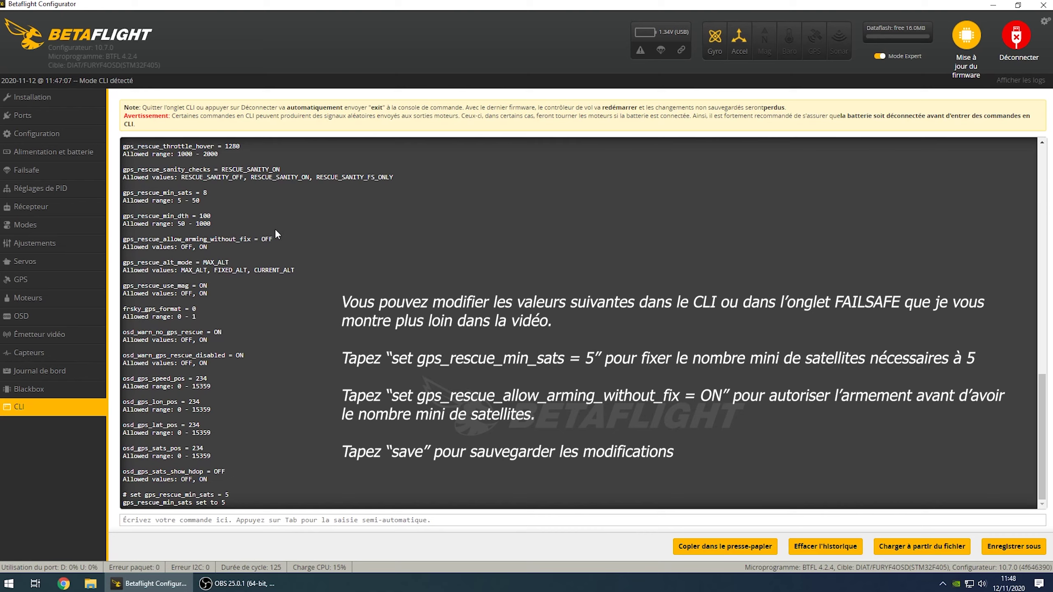
# - Run "set gps_rescue_allow_arming_without_fix = ON" in the CLI, and store the changes with "save"
pyautogui.moveTo(275, 239); pyautogui.dragTo(123, 245)
pyautogui.hotkey('ctrl', 'c')
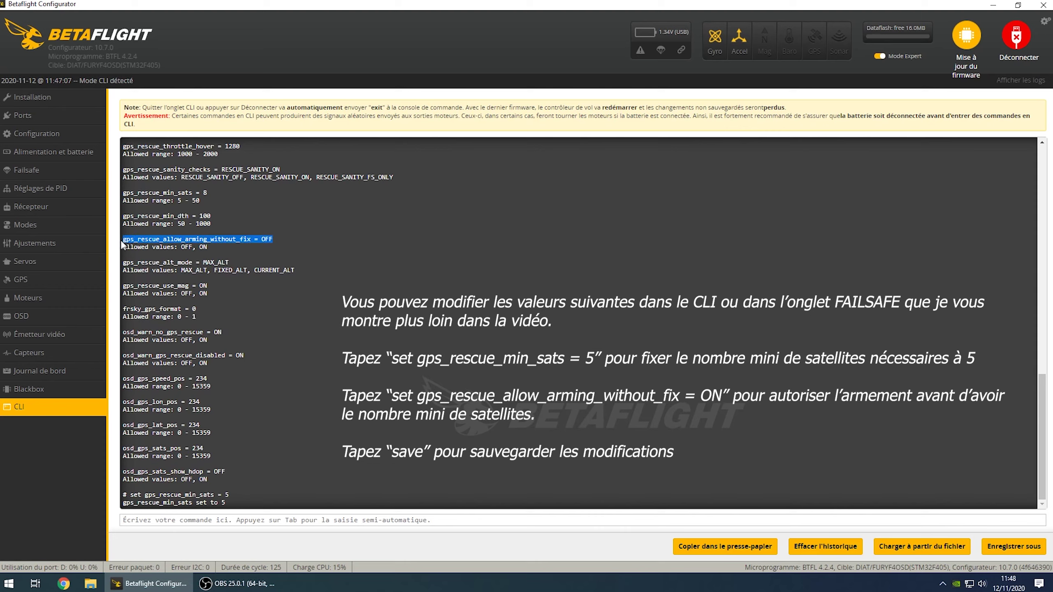
pyautogui.click(239, 521)
pyautogui.write('set')
pyautogui.hotkey('ctrl', 'v')
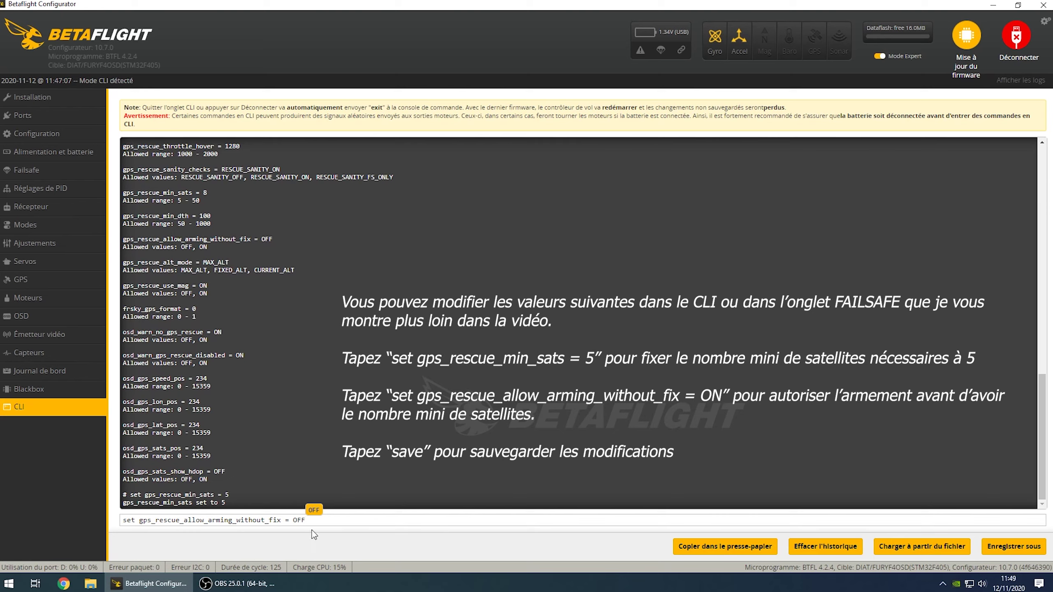
pyautogui.press('BackSpace')
pyautogui.press('BackSpace')
pyautogui.click(310, 508)
pyautogui.press('Return')
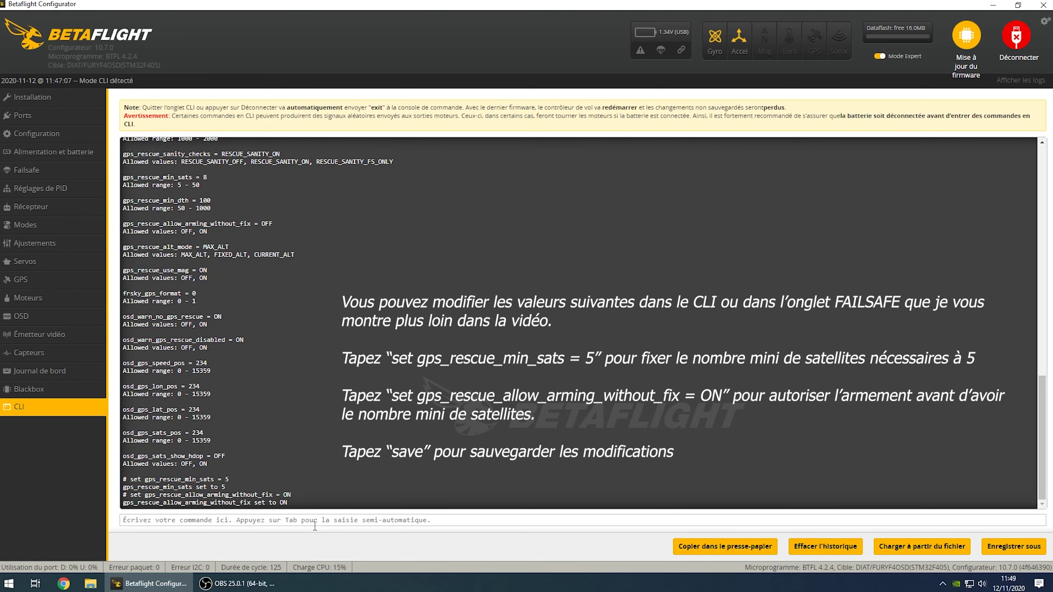
pyautogui.write('save')
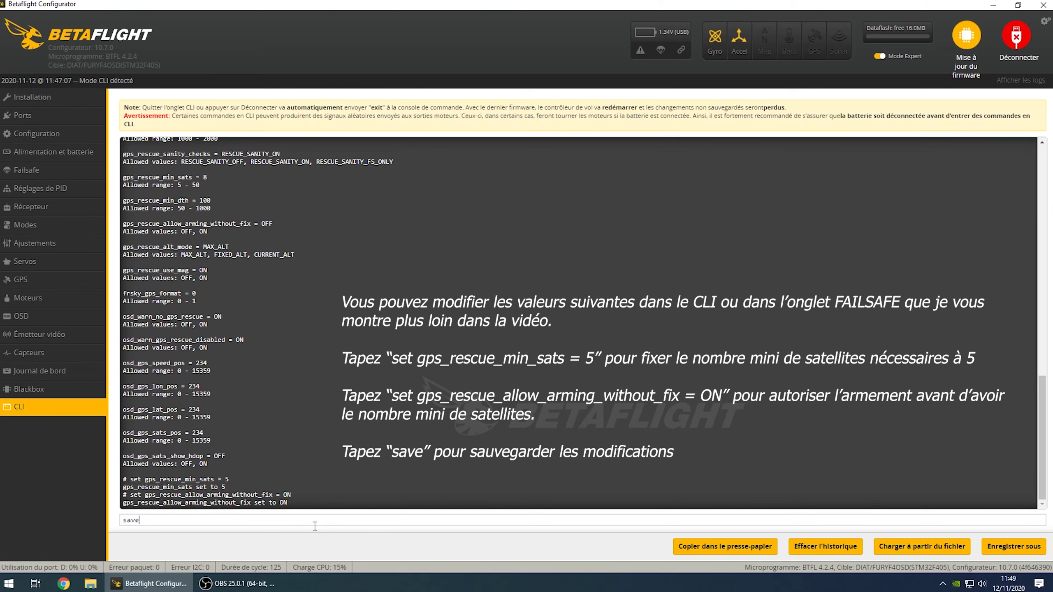
pyautogui.press('Return')
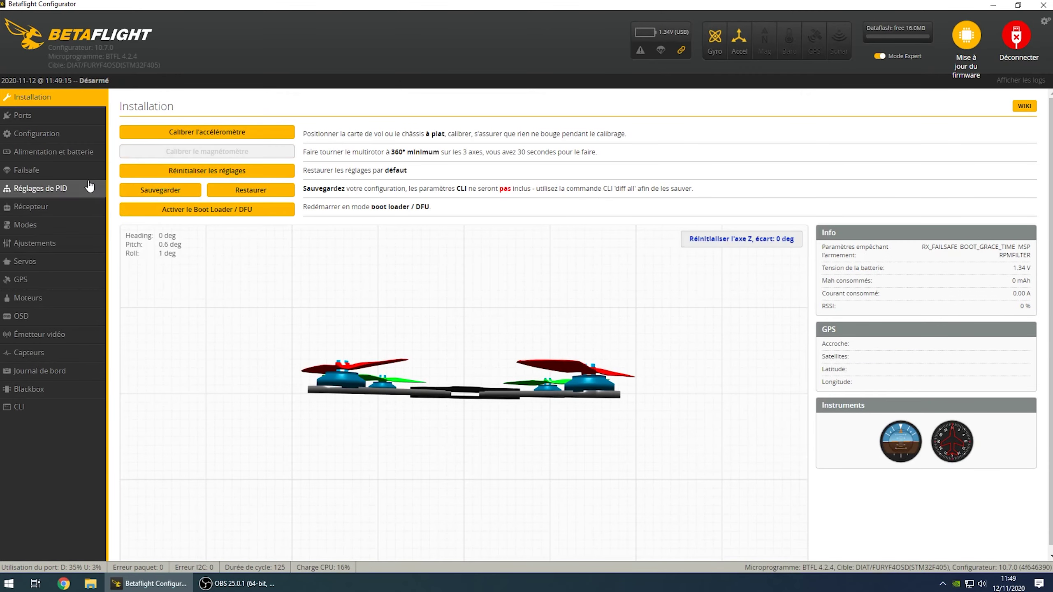
# - Open the power and battery settings and set the minimum cell voltage to 3.5 V
pyautogui.click(59, 154)
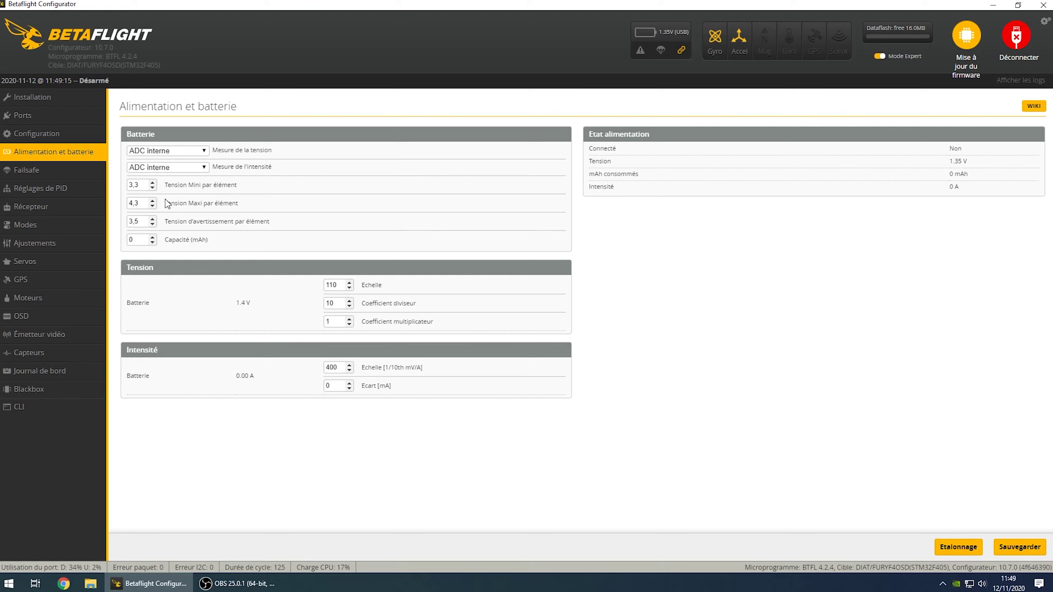
pyautogui.click(153, 182)
pyautogui.click(153, 183)
pyautogui.click(153, 183)
pyautogui.click(153, 183)
pyautogui.click(153, 182)
pyautogui.click(152, 182)
pyautogui.click(153, 182)
# - Set the warning cell voltage to 3.6 V and the battery capacity to 1300 mAh, and save
pyautogui.doubleClick(139, 223)
pyautogui.write('60')
pyautogui.write('1300')
pyautogui.click(1027, 549)
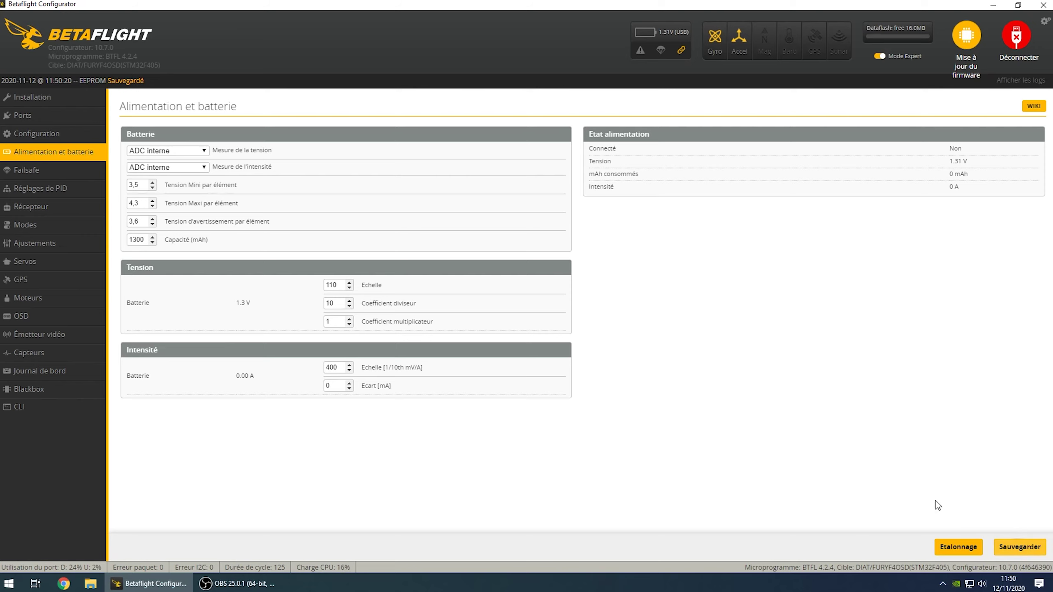
# - Open the failsafe settings and choose GPS rescue as the stage 2 failsafe procedure
pyautogui.click(47, 169)
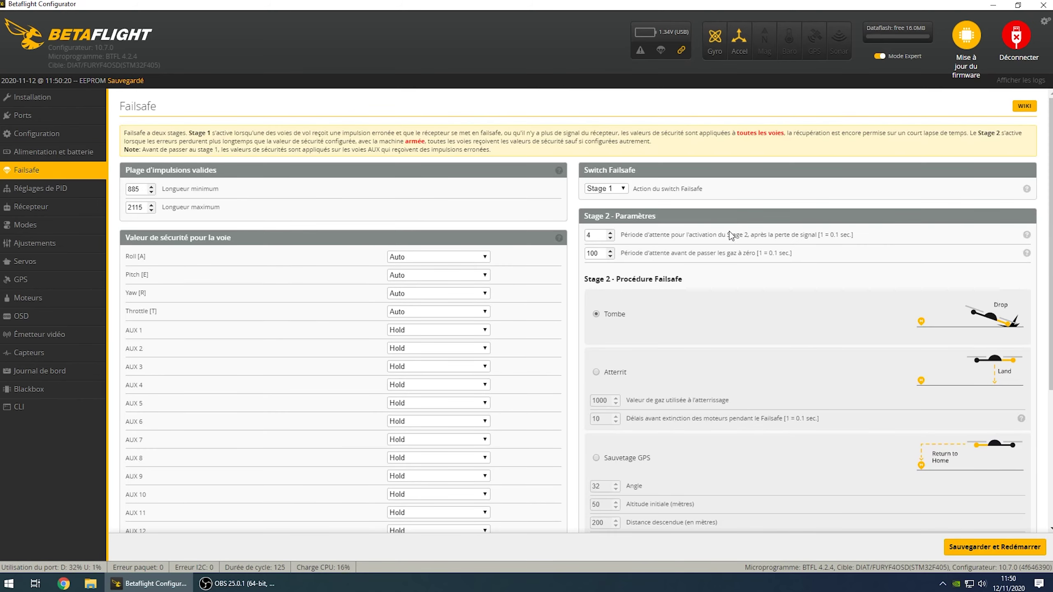
pyautogui.scroll(-1, 764, 279)
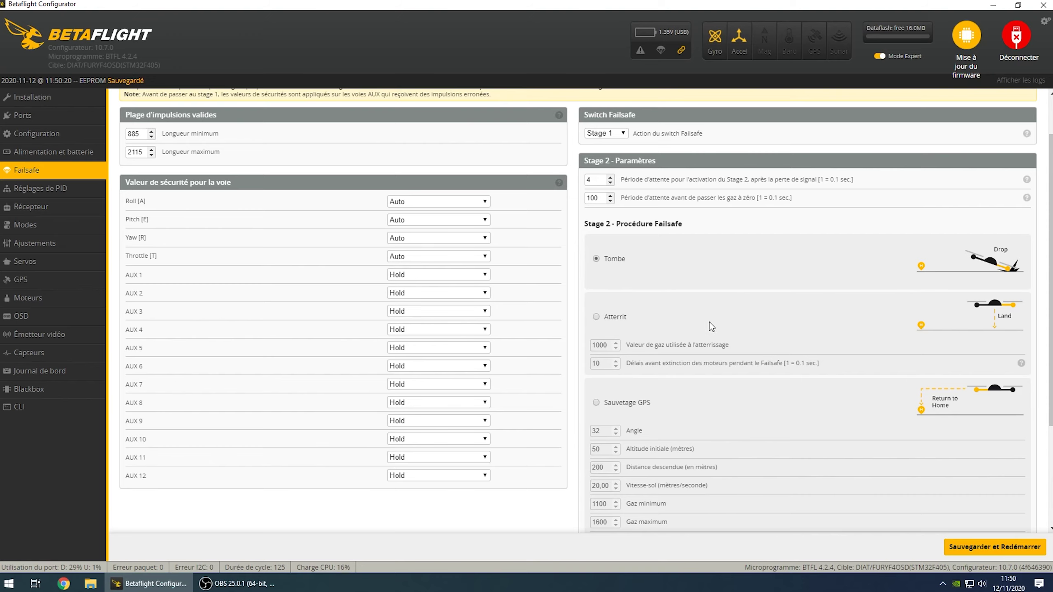
pyautogui.scroll(-2, 716, 325)
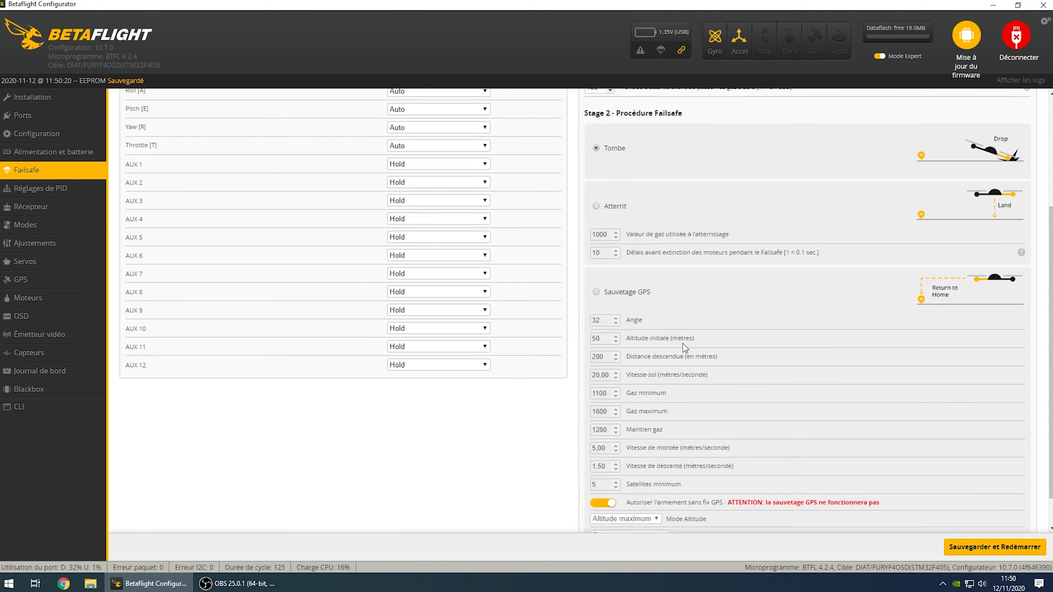
pyautogui.click(597, 292)
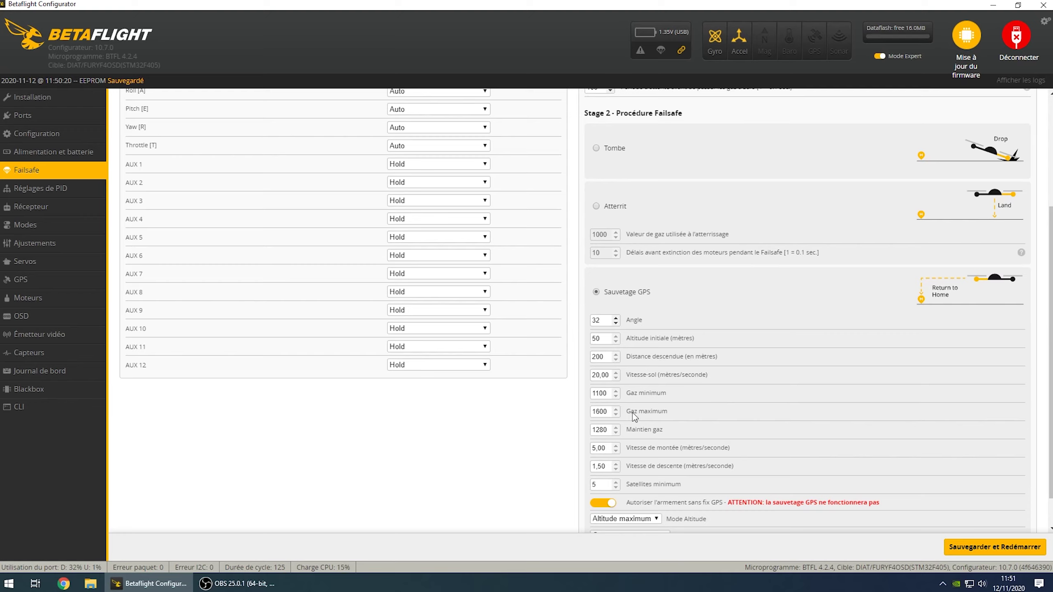
# - Set the GPS rescue throttle values to minimum 1300, maximum 1700 and hover 1400
pyautogui.moveTo(596, 393); pyautogui.dragTo(610, 393)
pyautogui.write('300')
pyautogui.moveTo(597, 412); pyautogui.dragTo(599, 412)
pyautogui.write('70')
pyautogui.moveTo(595, 432); pyautogui.dragTo(611, 428)
pyautogui.write('1400')
pyautogui.click(617, 414)
pyautogui.scroll(-13, 617, 413)
pyautogui.write('700')
pyautogui.scroll(-1, 677, 471)
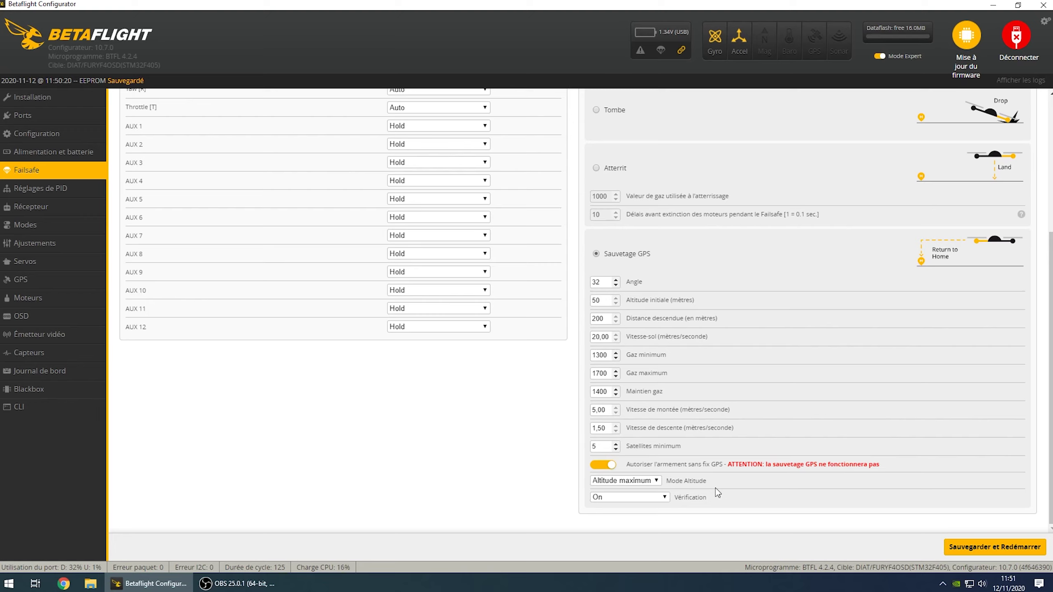
# - Review the altitude mode options, keep maximum altitude, and save the failsafe settings with a reboot
pyautogui.click(656, 481)
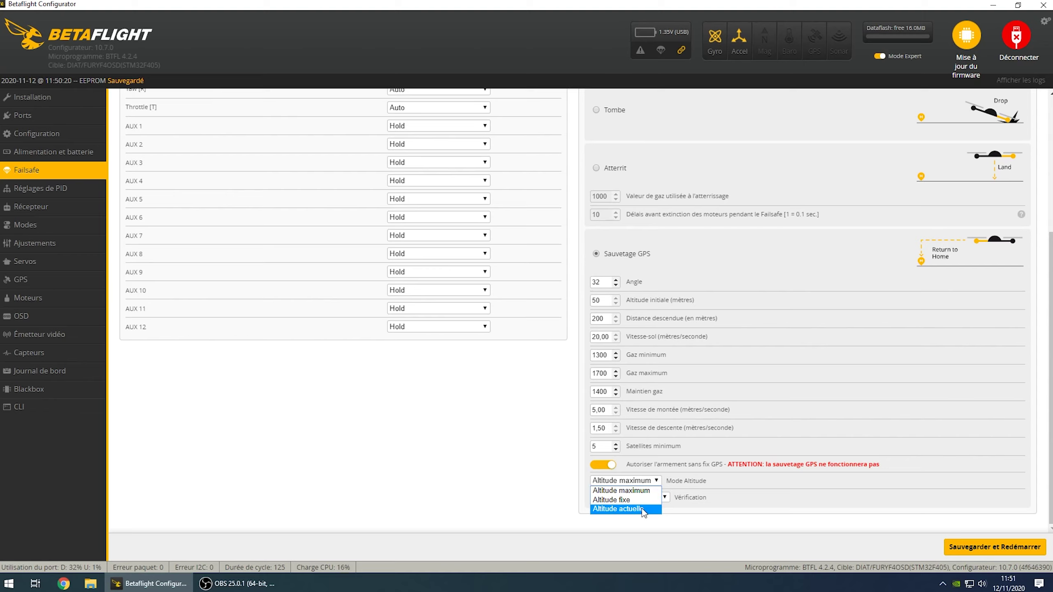
pyautogui.click(736, 481)
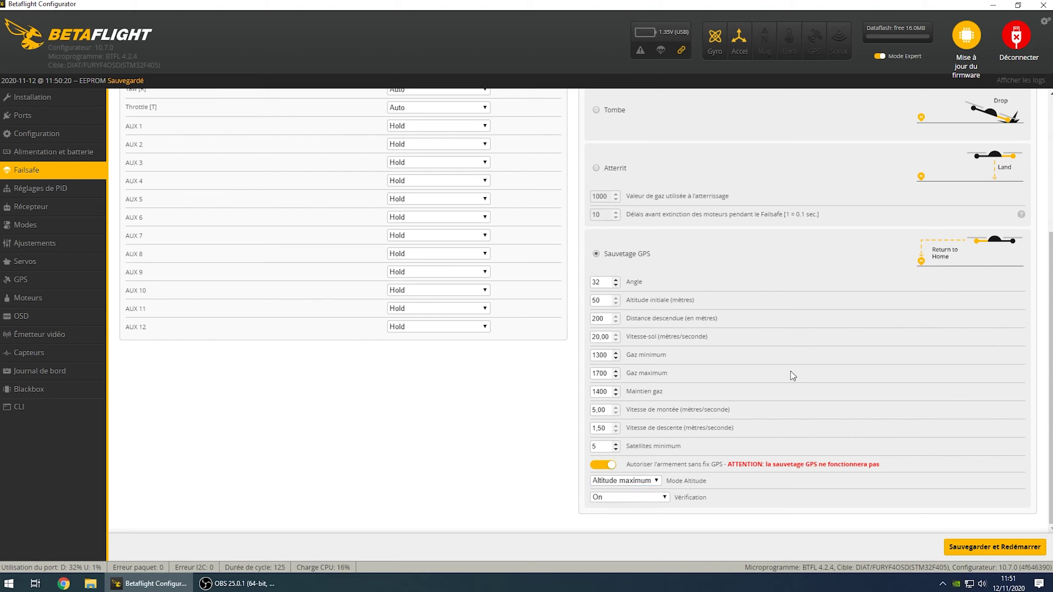
pyautogui.click(969, 552)
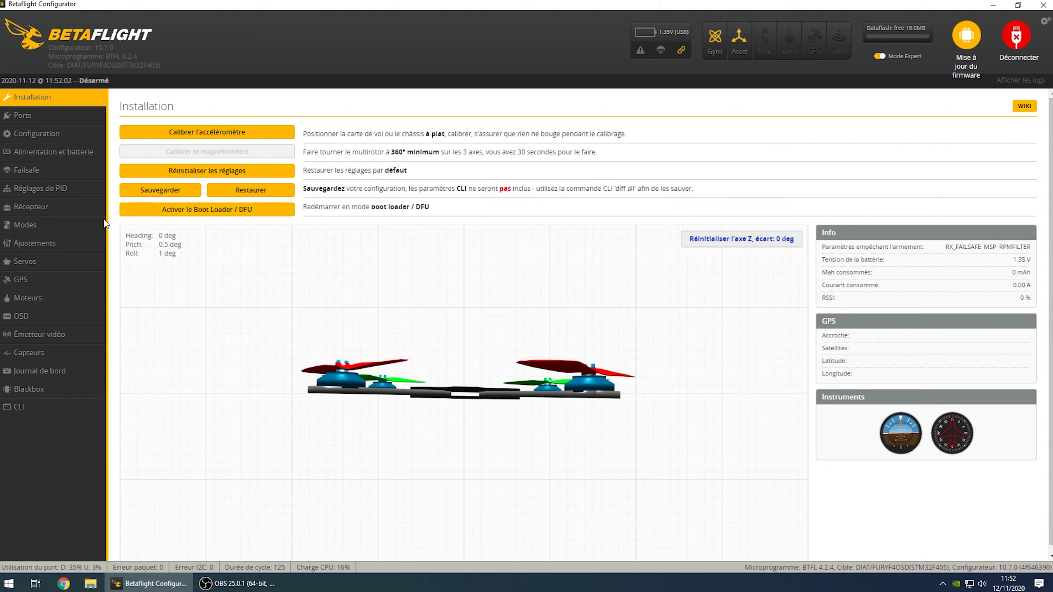
# - Review the PID profile values and the filter settings without changing them
pyautogui.click(58, 194)
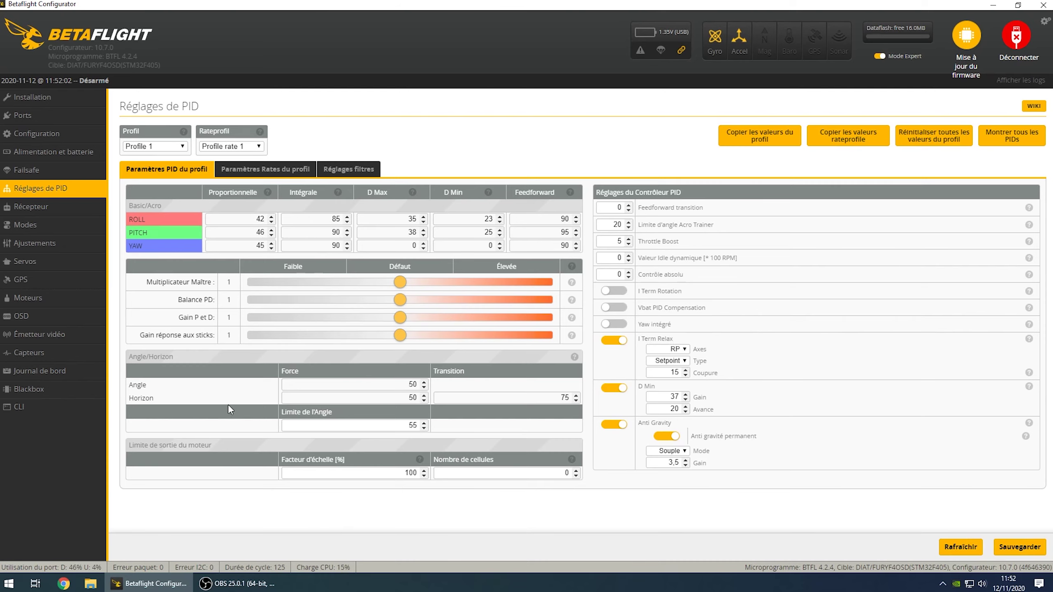
pyautogui.click(356, 169)
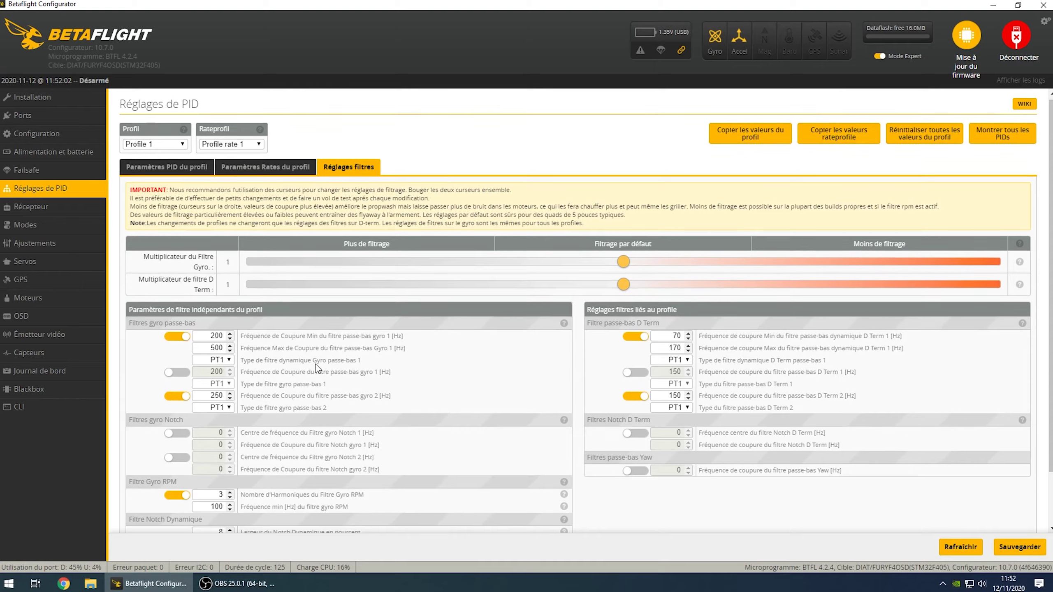
pyautogui.scroll(-2, 316, 364)
pyautogui.scroll(2, 313, 391)
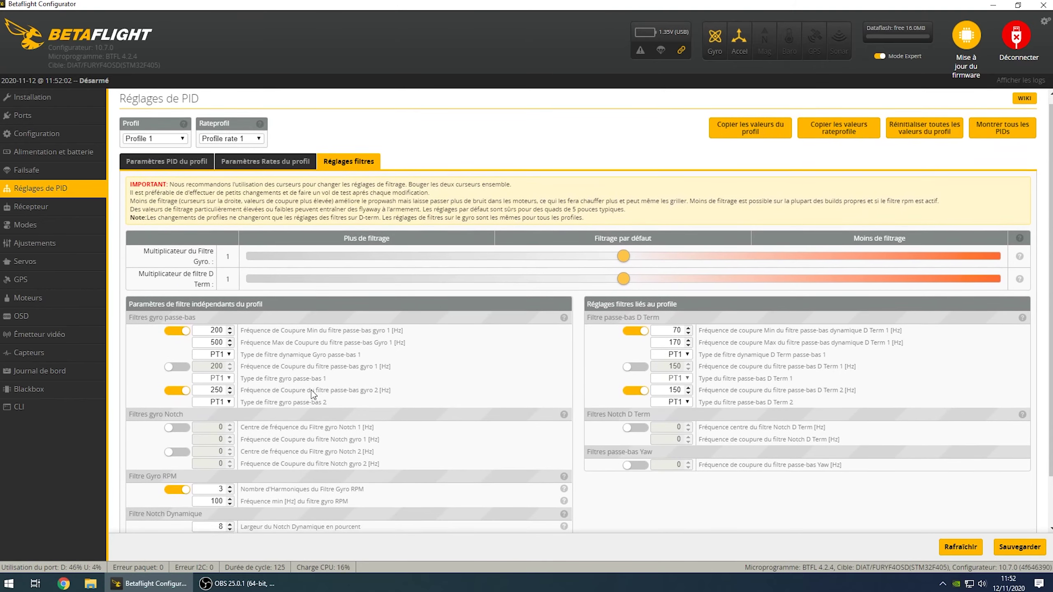
# - Review the receiver channels and look through the list of flight modes available for switch assignment
pyautogui.click(47, 210)
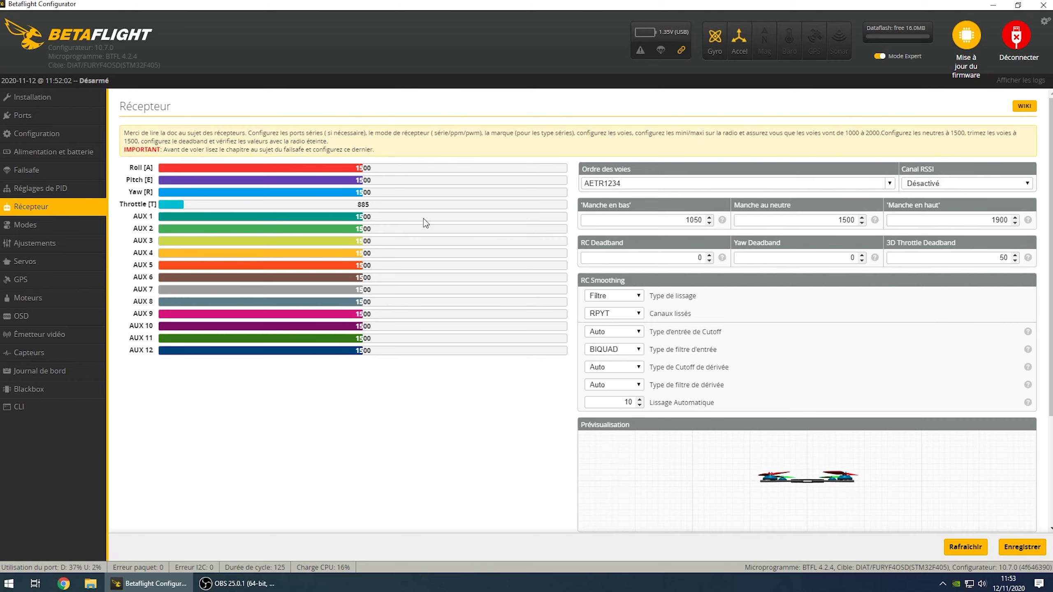
pyautogui.click(23, 228)
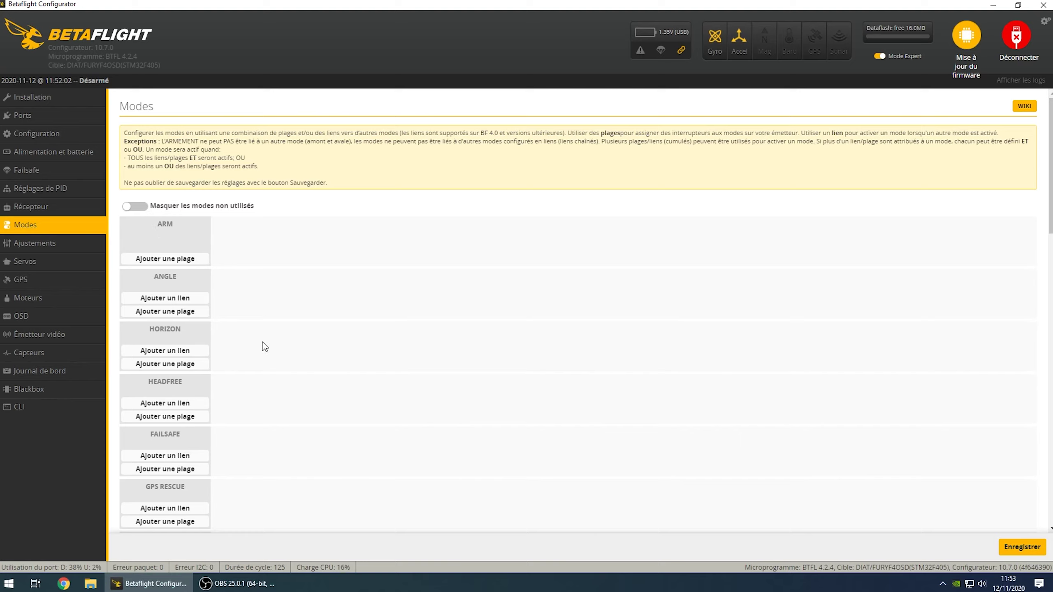
pyautogui.scroll(-4, 262, 347)
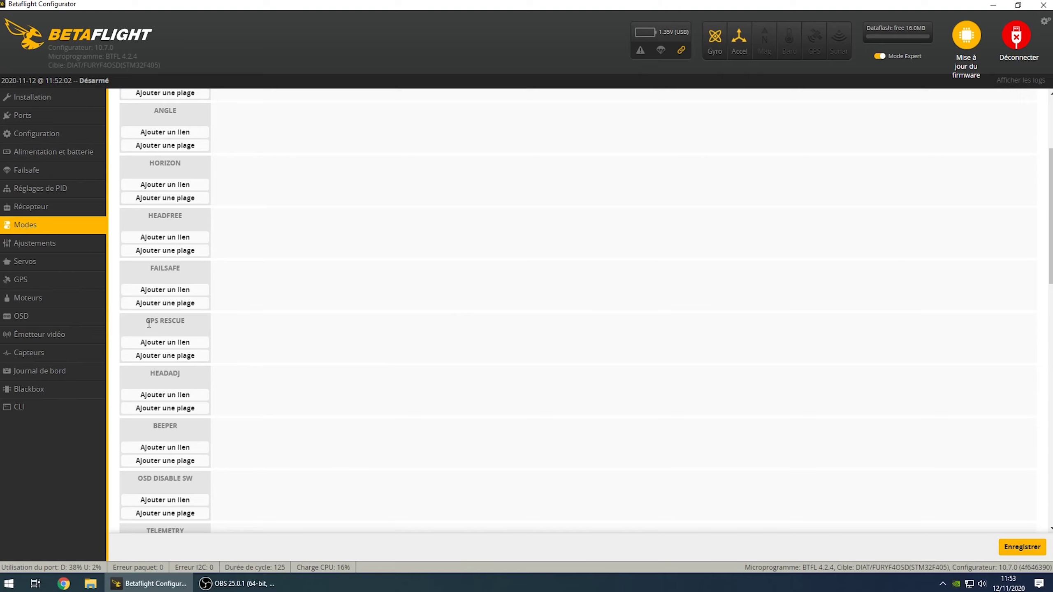
pyautogui.scroll(-3, 199, 365)
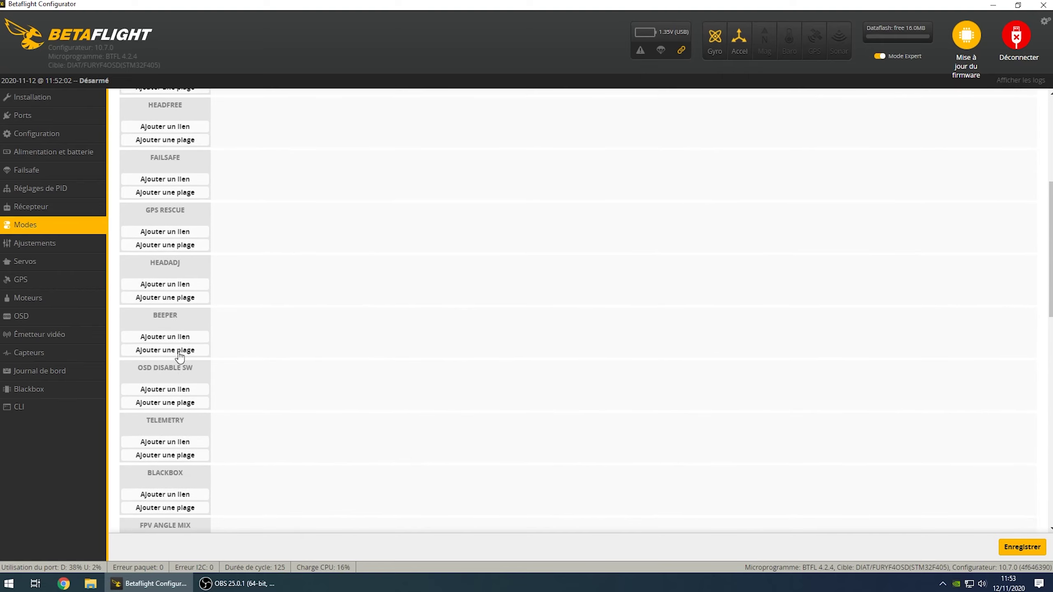
pyautogui.scroll(-5, 210, 387)
pyautogui.scroll(-6, 209, 411)
pyautogui.scroll(15, 224, 434)
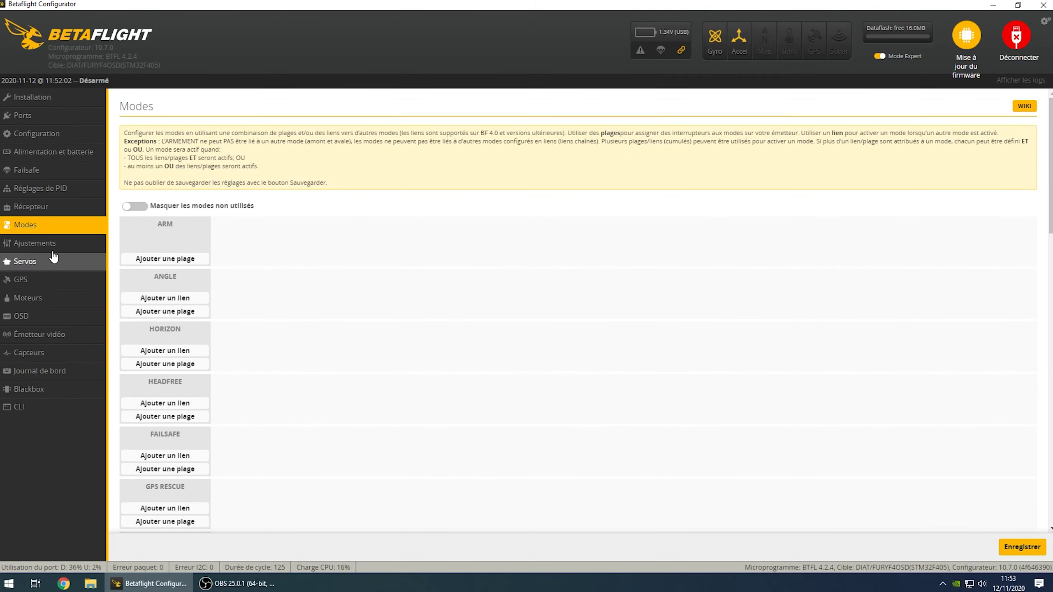
# - Look through the adjustments, servos, GPS and motors pages
pyautogui.click(44, 245)
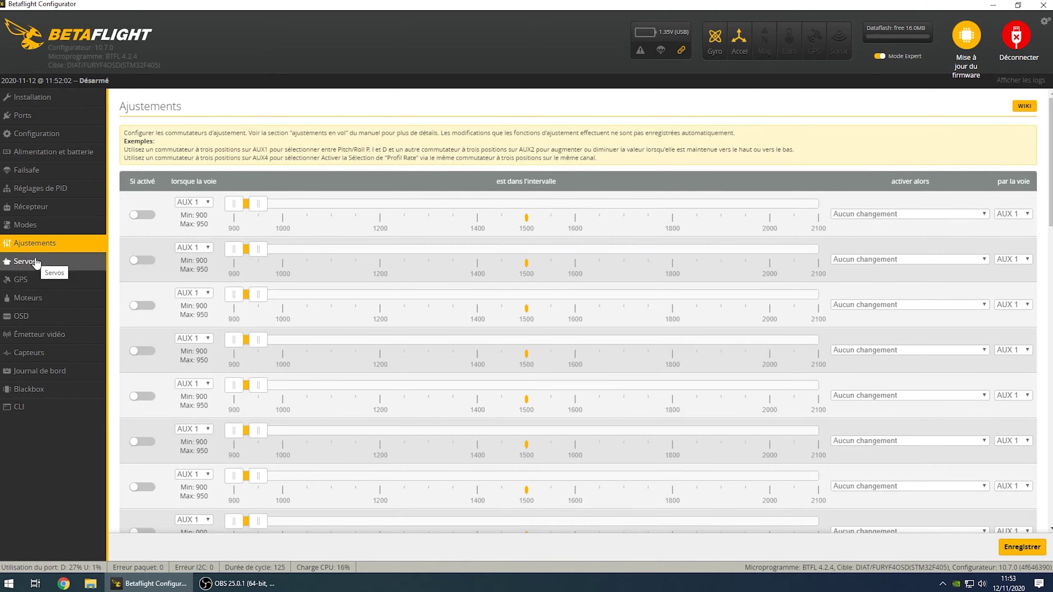
pyautogui.click(37, 262)
pyautogui.click(35, 279)
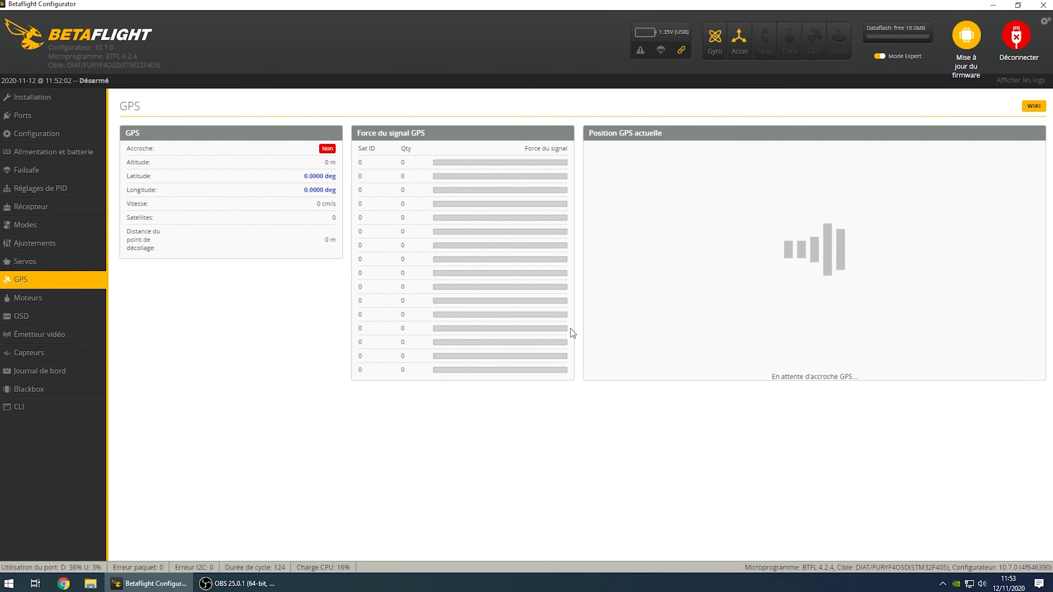
pyautogui.click(33, 306)
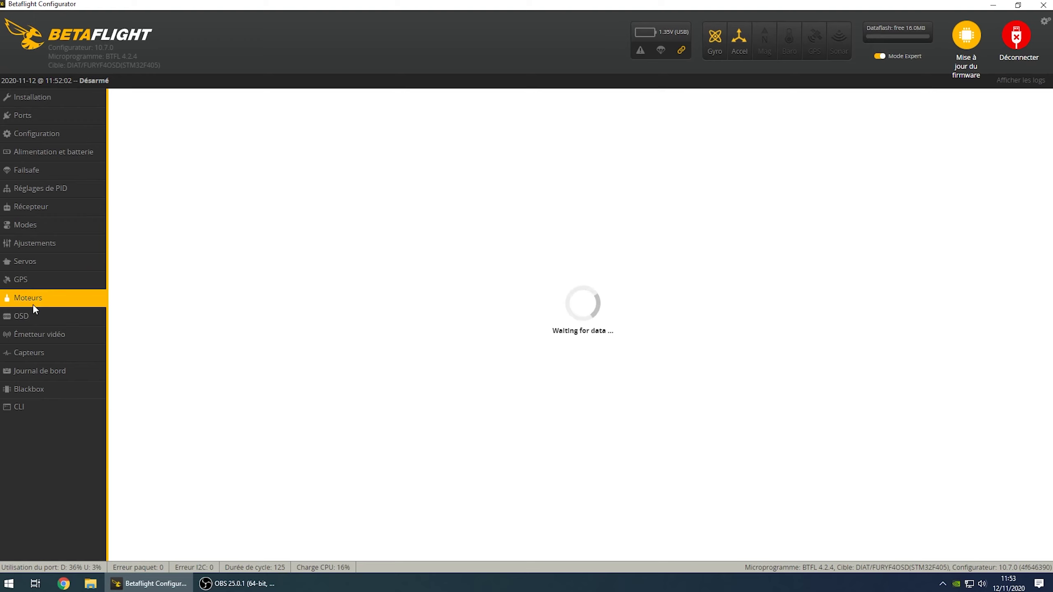
pyautogui.click(33, 281)
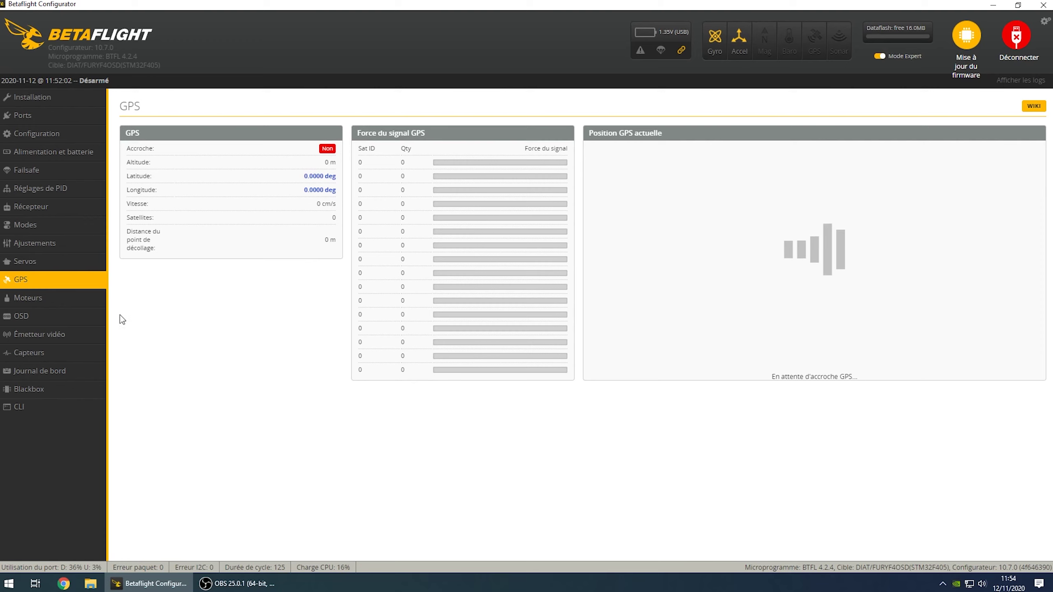
pyautogui.click(30, 307)
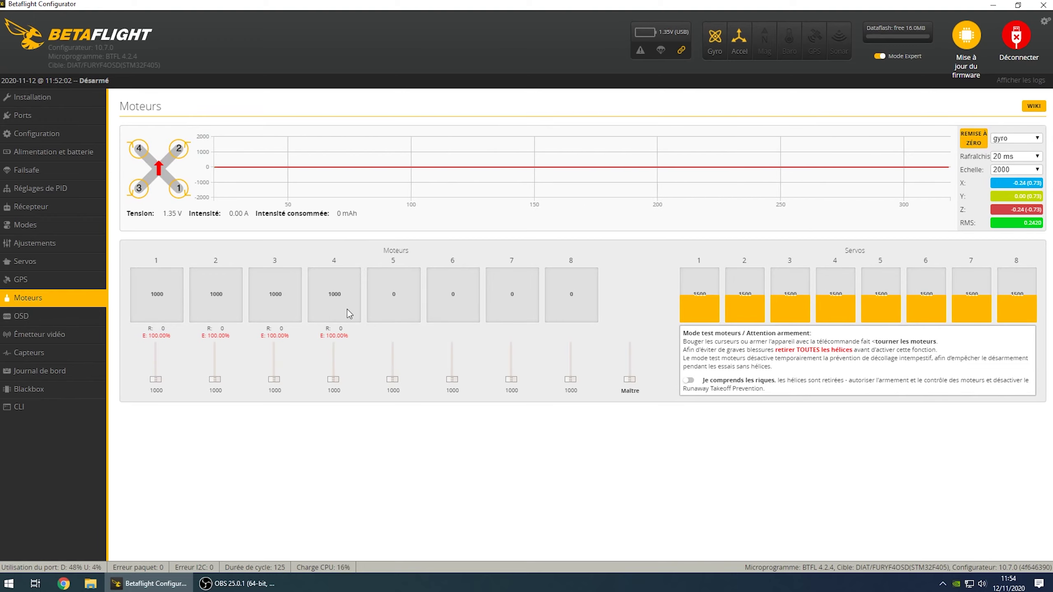
# - Enable Altitude and Boussole in OSD profile 1, placing altitude in the preview's lower-left area and the compass at its top centre
pyautogui.click(64, 316)
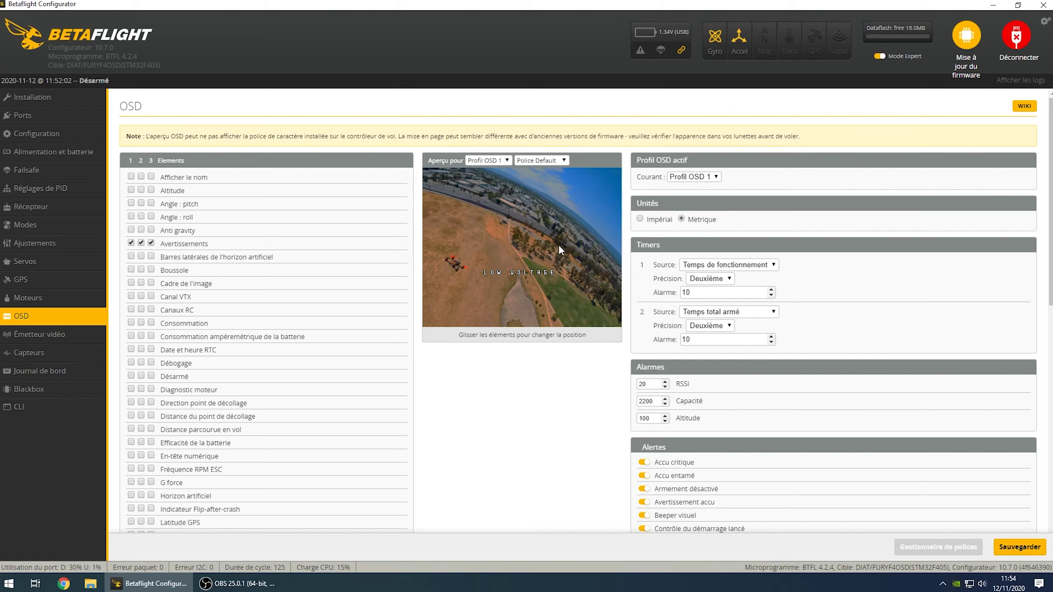
pyautogui.moveTo(246, 246)
pyautogui.click(132, 190)
pyautogui.moveTo(492, 242); pyautogui.dragTo(431, 292)
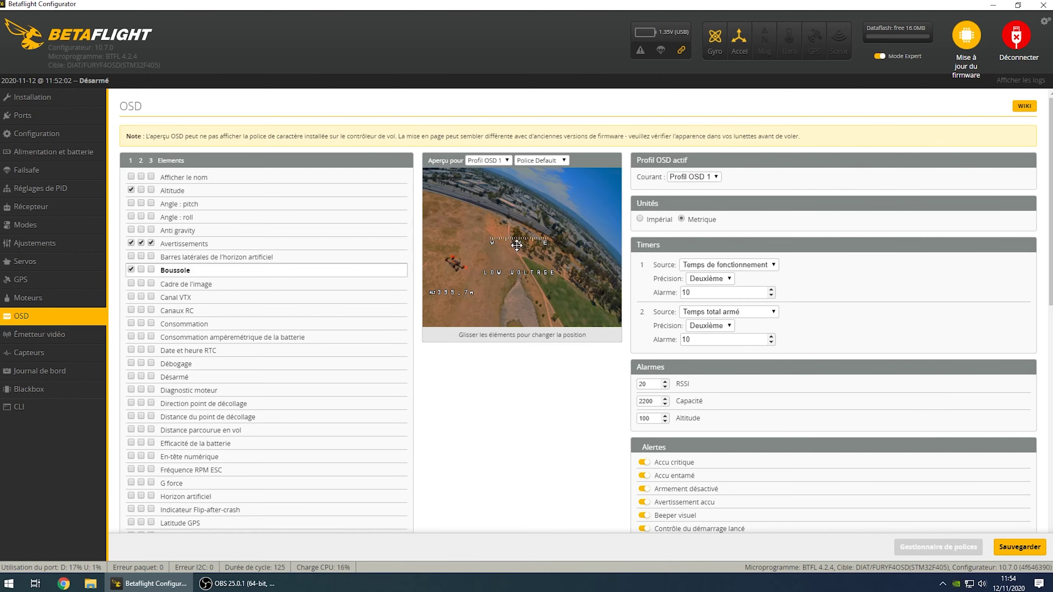
pyautogui.moveTo(519, 240); pyautogui.dragTo(492, 179)
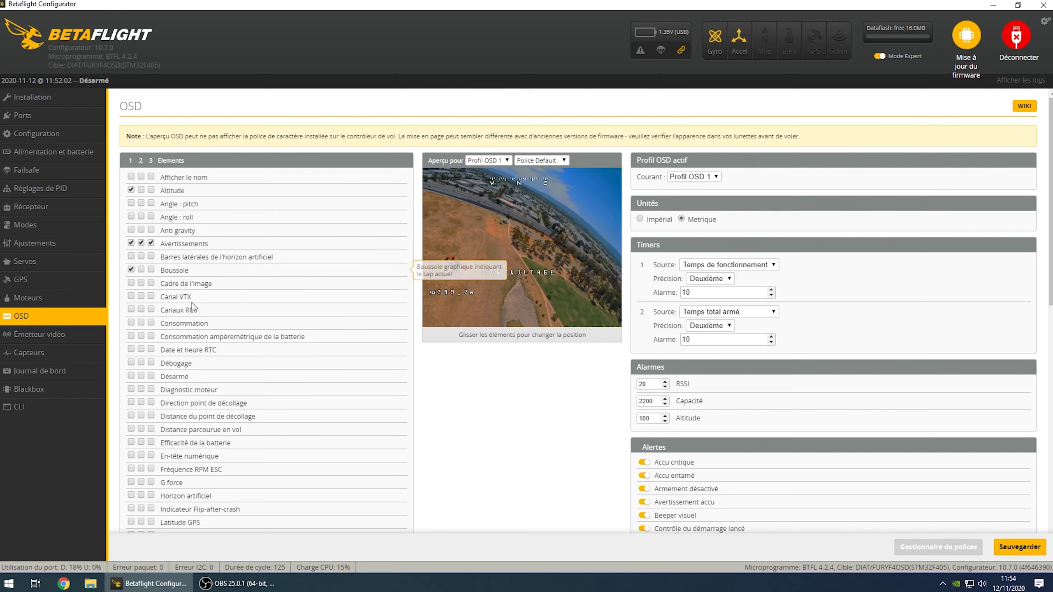
# - Try the Consommation and battery current draw elements in the OSD preview
pyautogui.click(131, 324)
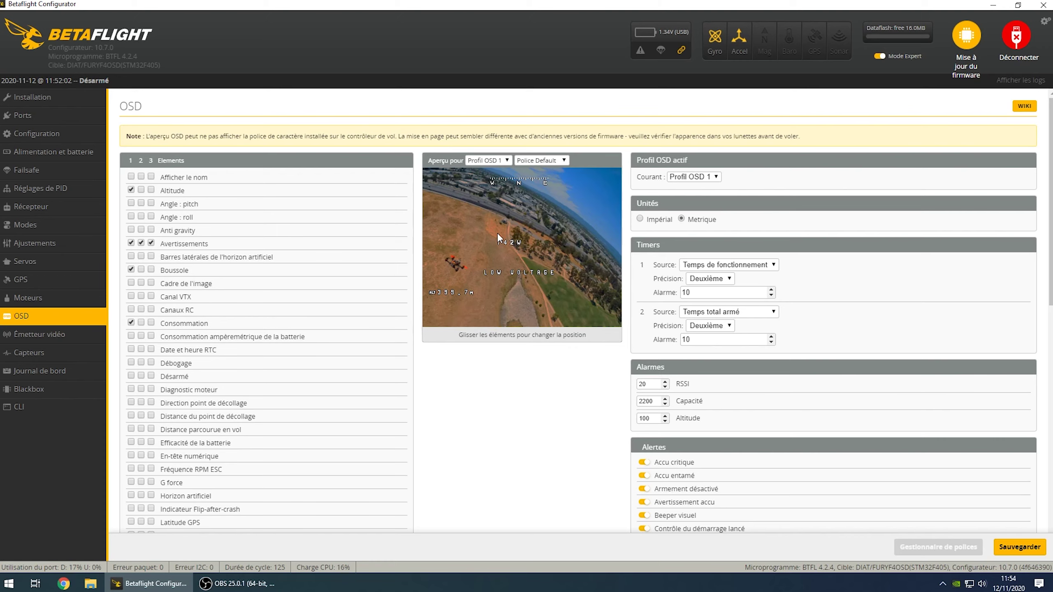
pyautogui.click(132, 336)
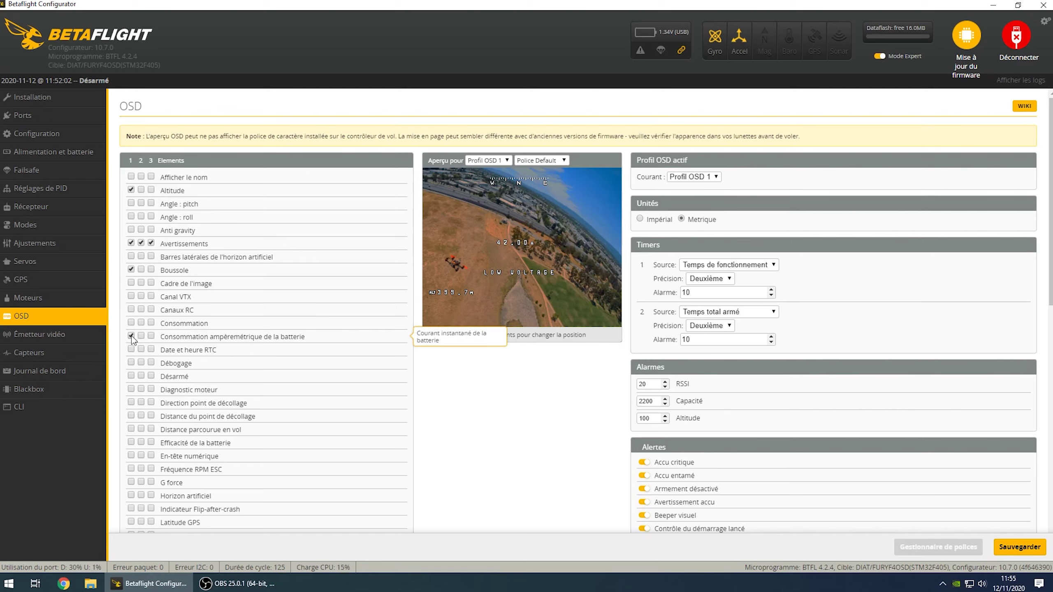
pyautogui.click(132, 336)
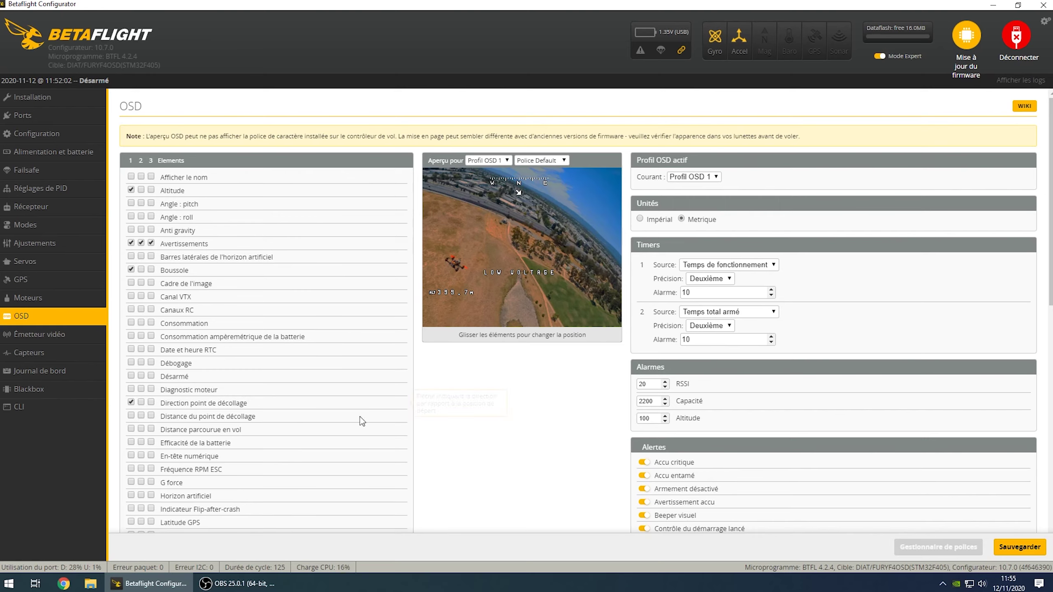
# - Add home distance and battery efficiency to OSD profile 1, placing the distance below the altitude and the efficiency in the preview's lower-right area
pyautogui.scroll(-1, 270, 435)
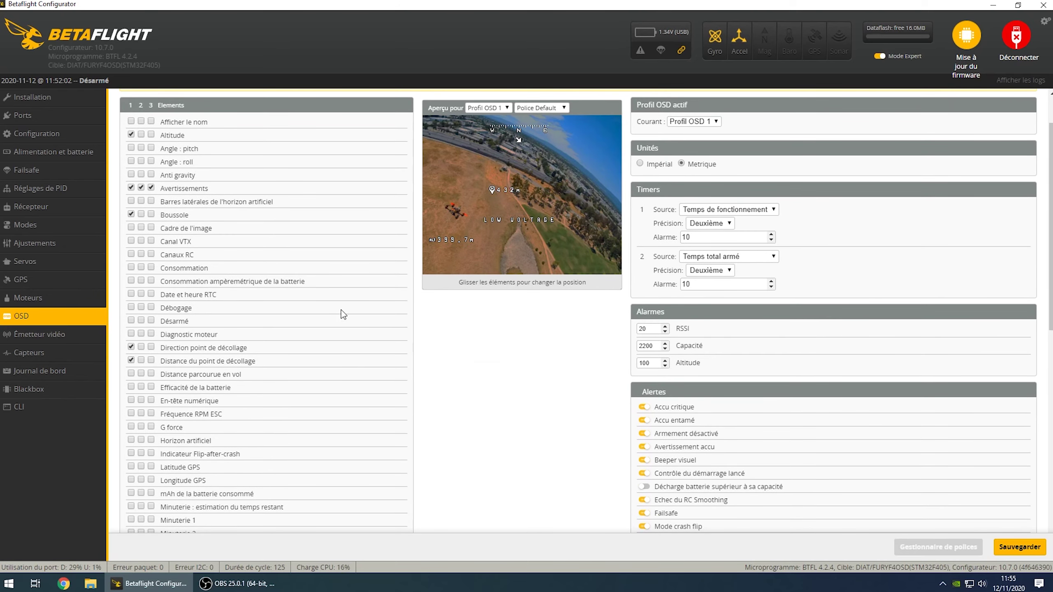
pyautogui.moveTo(491, 190); pyautogui.dragTo(440, 256)
pyautogui.scroll(-1, 294, 383)
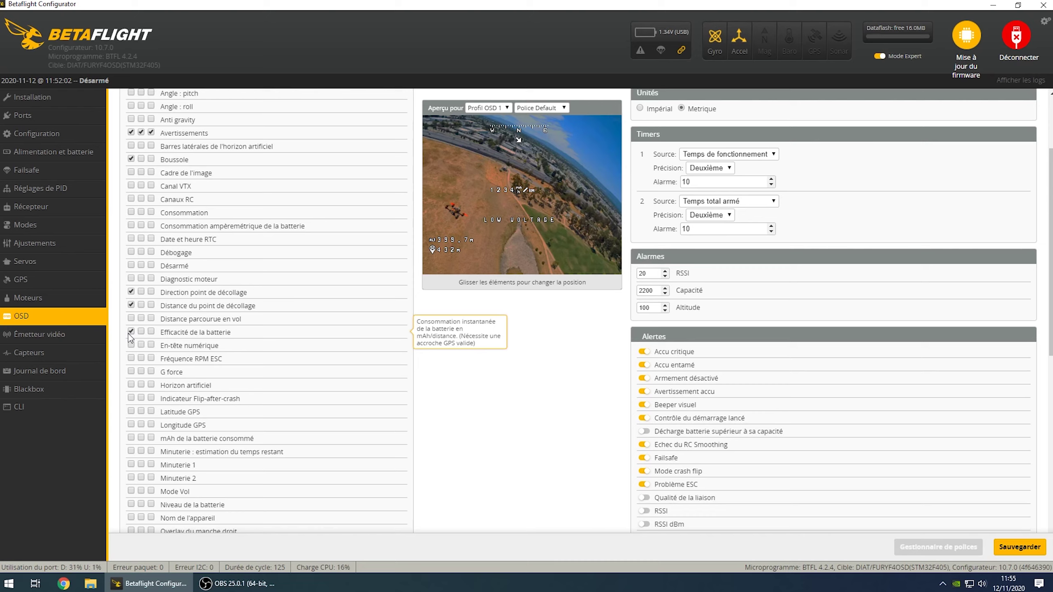
pyautogui.moveTo(496, 192); pyautogui.dragTo(567, 241)
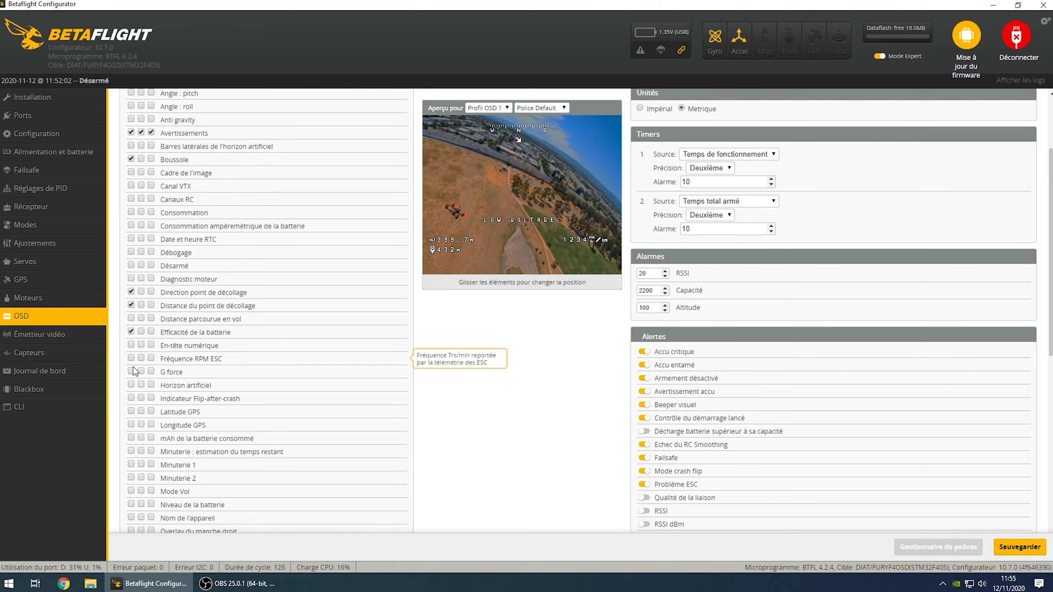
# - Try the artificial horizon, GPS latitude and GPS longitude elements in the OSD preview
pyautogui.scroll(-1, 134, 368)
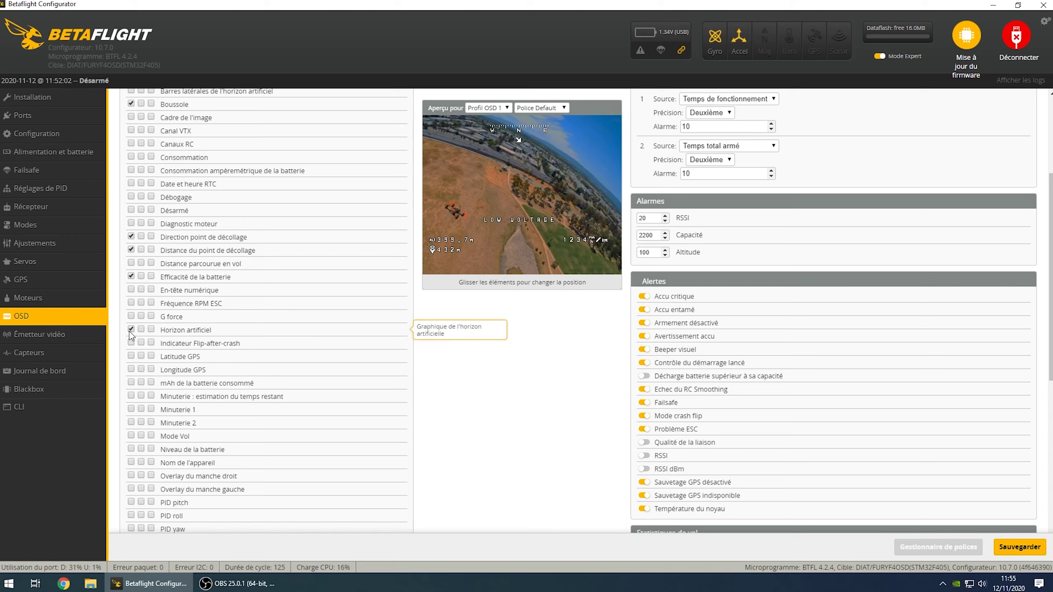
pyautogui.click(130, 330)
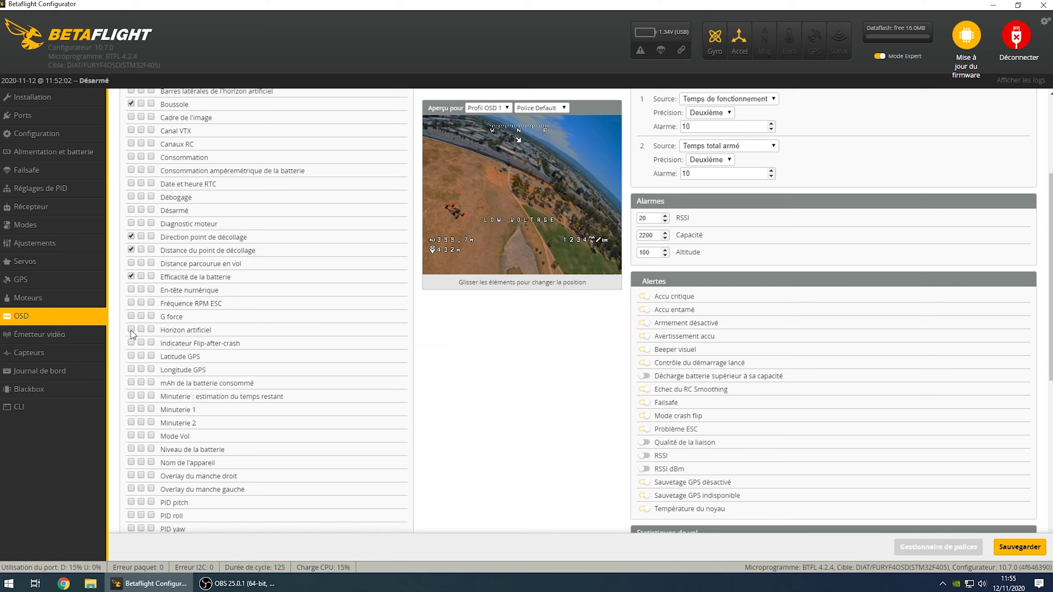
pyautogui.click(130, 356)
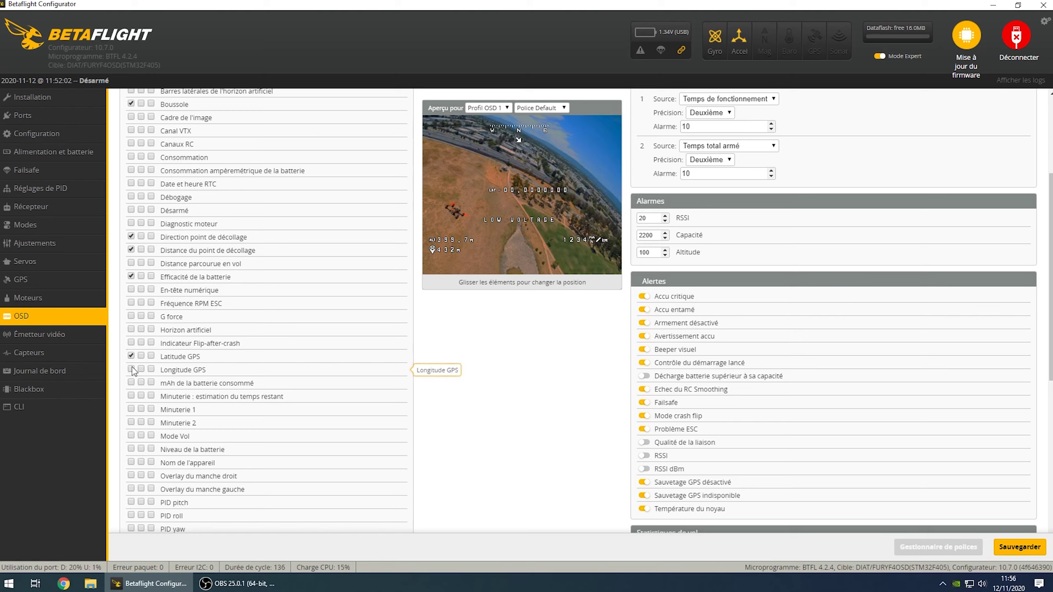
pyautogui.click(131, 369)
pyautogui.click(131, 369)
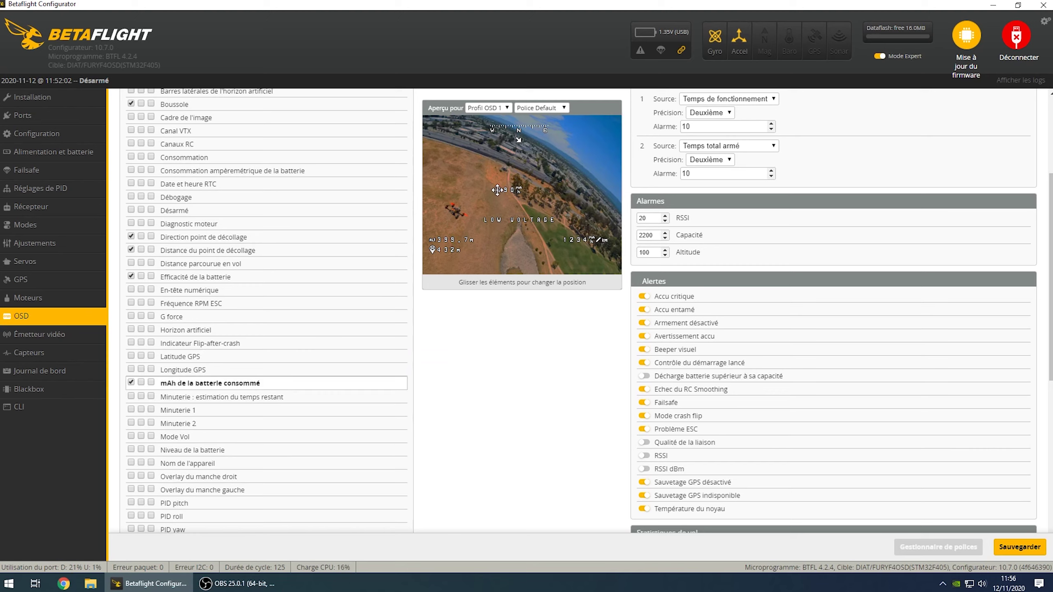
# - Add consumed battery mAh in the OSD preview's upper-right area and Minuterie 2 directly below the battery efficiency
pyautogui.moveTo(502, 190); pyautogui.dragTo(581, 153)
pyautogui.moveTo(582, 145); pyautogui.dragTo(583, 148)
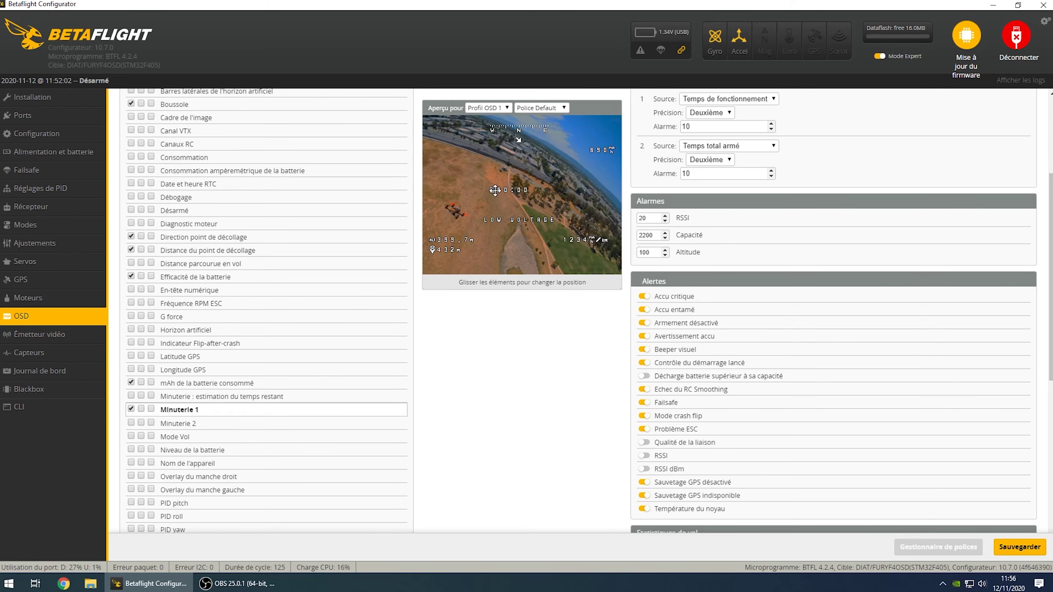
pyautogui.moveTo(494, 190); pyautogui.dragTo(564, 250)
pyautogui.moveTo(566, 250); pyautogui.dragTo(567, 251)
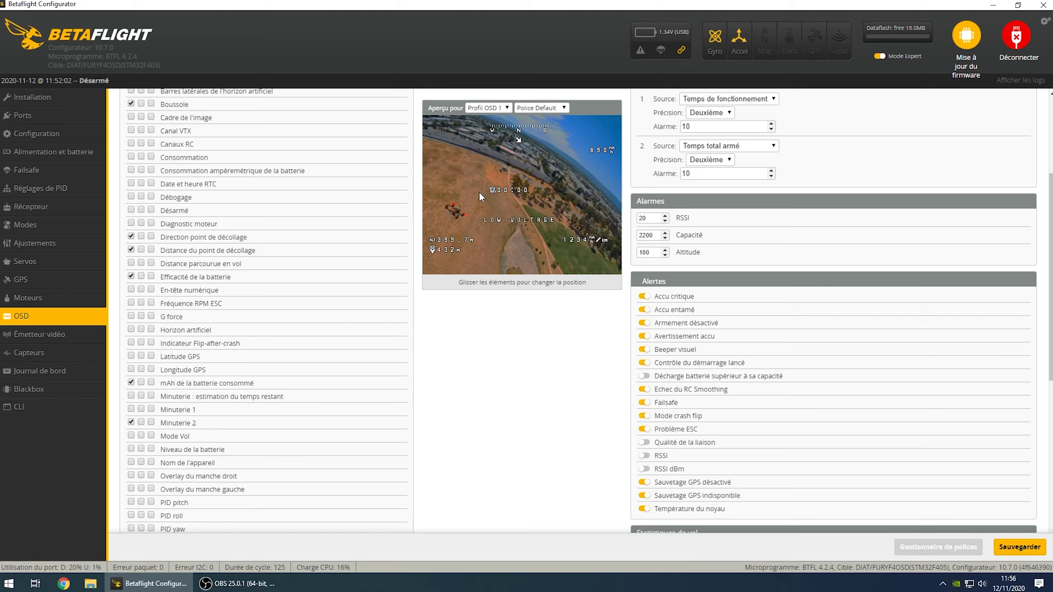
pyautogui.moveTo(566, 250)
pyautogui.mouseDown()
pyautogui.moveTo(539, 224)
pyautogui.moveTo(564, 251)
pyautogui.mouseUp()
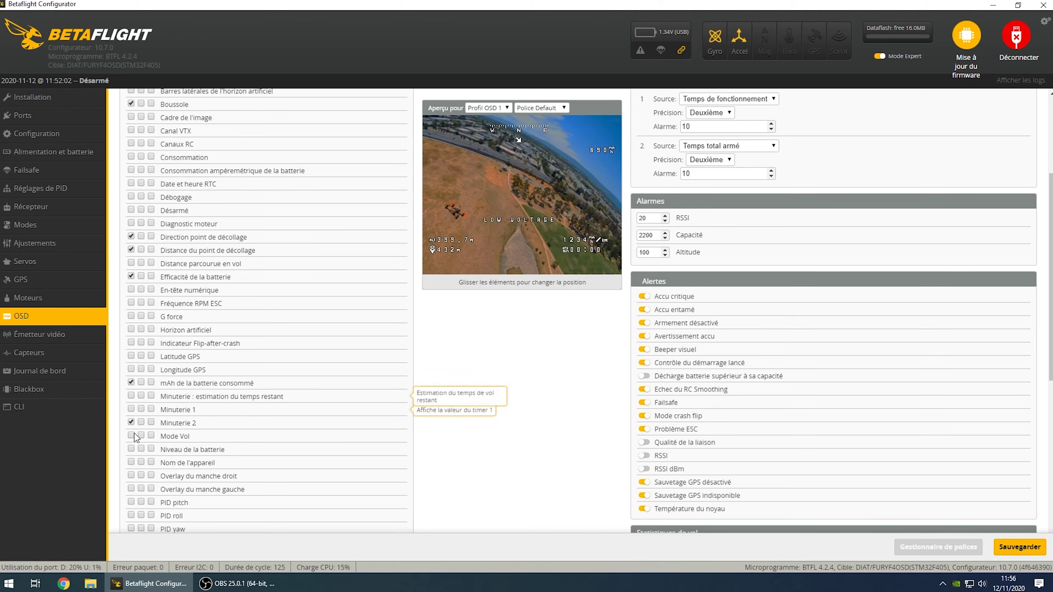
# - Enable Satellites GPS in OSD profile 1 and place it in the preview's upper-left area
pyautogui.scroll(-2, 144, 449)
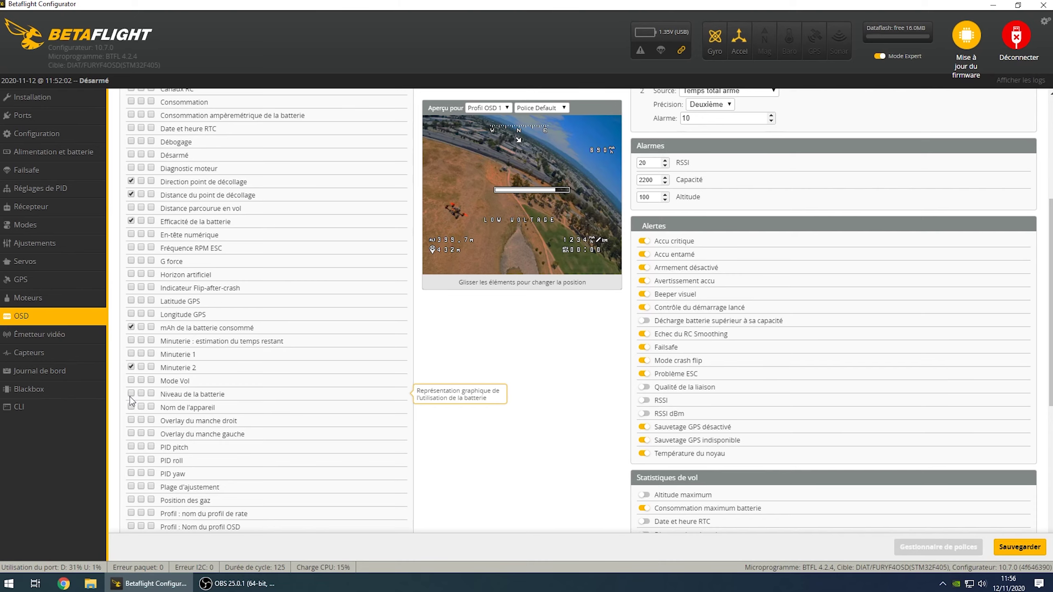
pyautogui.scroll(-3, 154, 415)
pyautogui.scroll(-3, 147, 422)
pyautogui.scroll(-1, 139, 431)
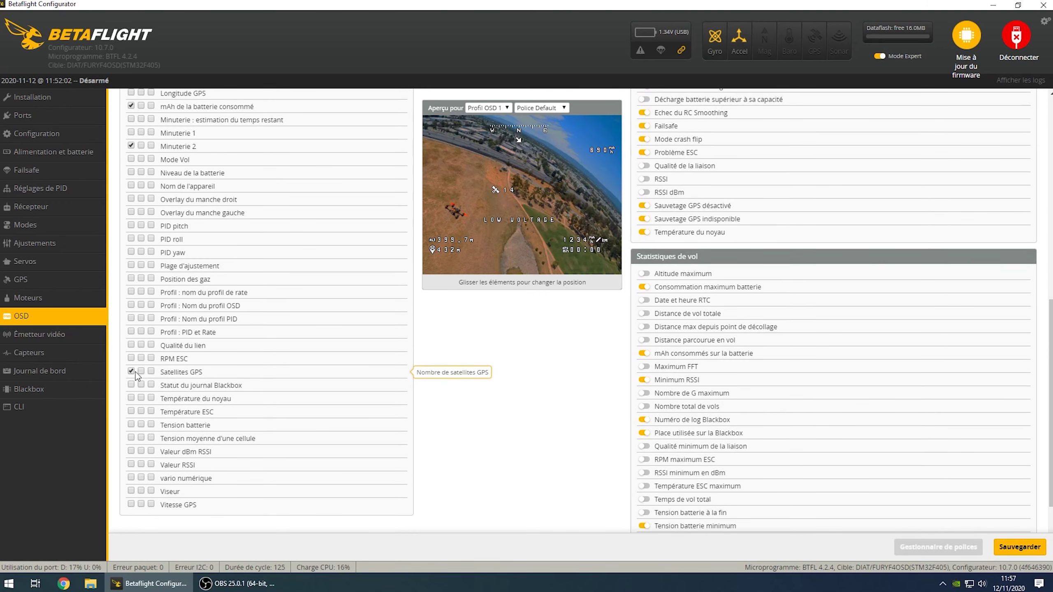
pyautogui.moveTo(497, 190); pyautogui.dragTo(451, 155)
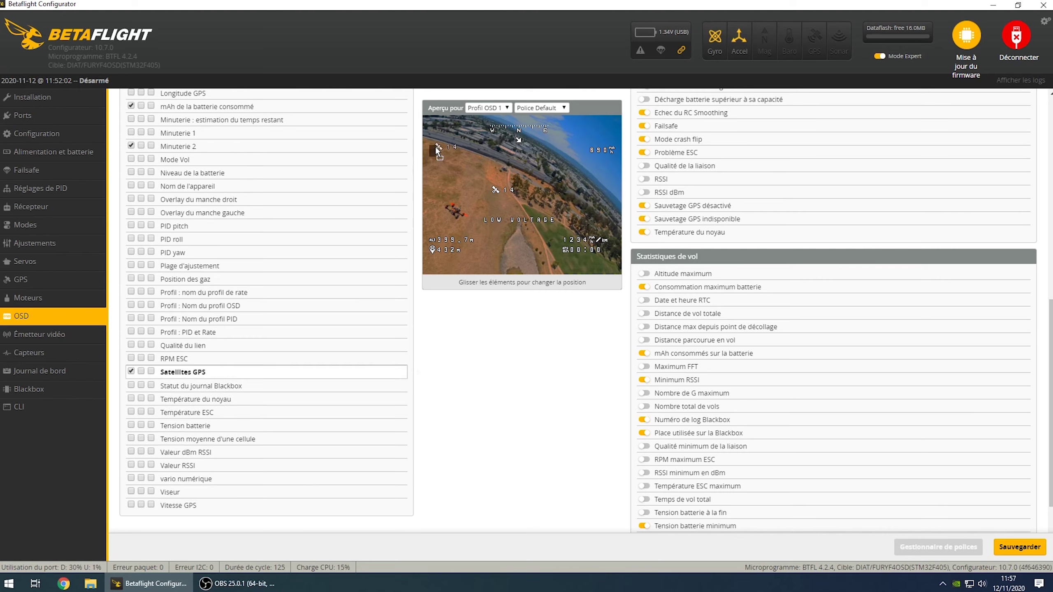
pyautogui.moveTo(433, 142); pyautogui.dragTo(431, 143)
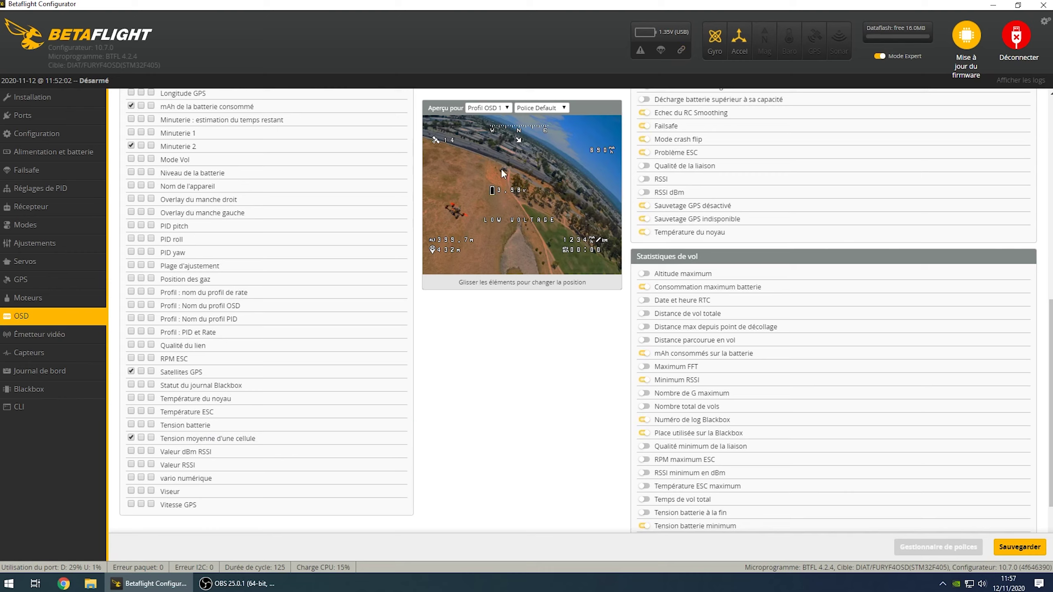
# - Place the average cell voltage above the consumed mAh, move the satellites one row down, and put the RSSI dBm value above them
pyautogui.moveTo(492, 190); pyautogui.dragTo(579, 142)
pyautogui.moveTo(438, 142); pyautogui.dragTo(436, 150)
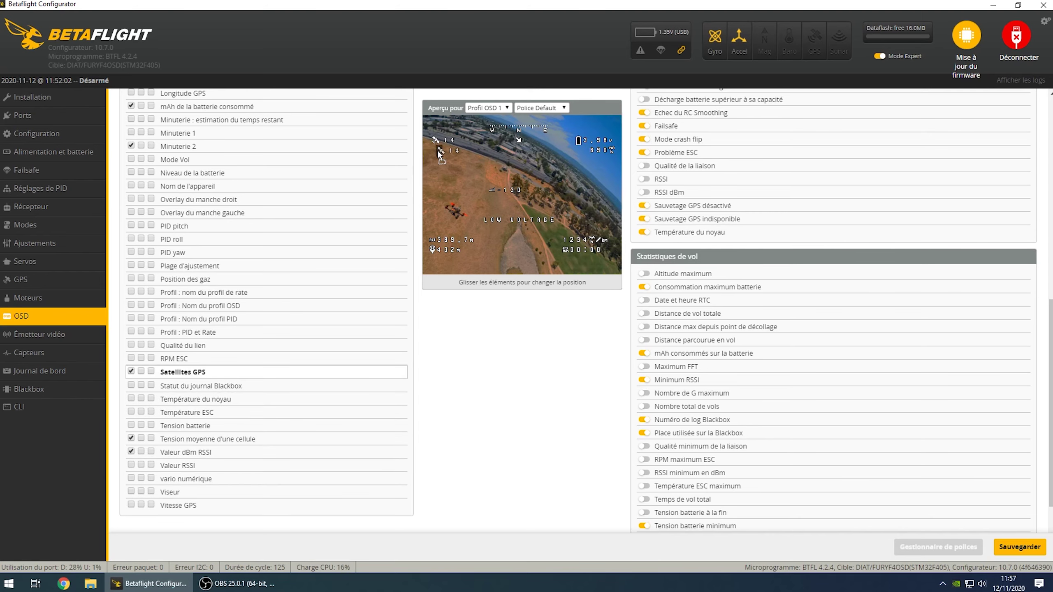
pyautogui.moveTo(495, 188); pyautogui.dragTo(436, 131)
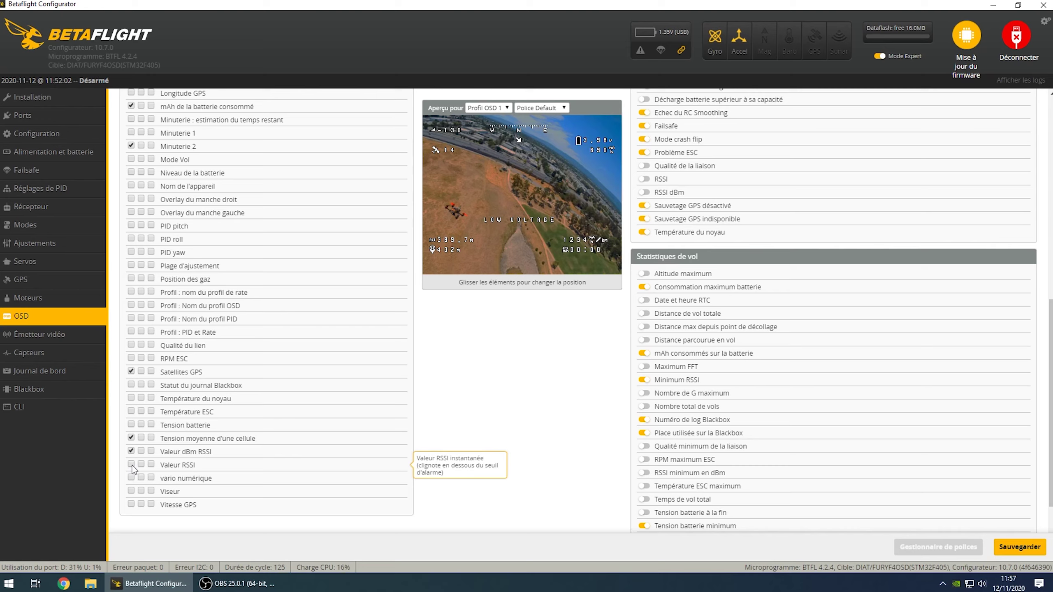
# - Place the RSSI value between the RSSI dBm and satellites in the OSD preview, then enable Vitesse GPS and move it to mid-right
pyautogui.moveTo(496, 190); pyautogui.dragTo(433, 139)
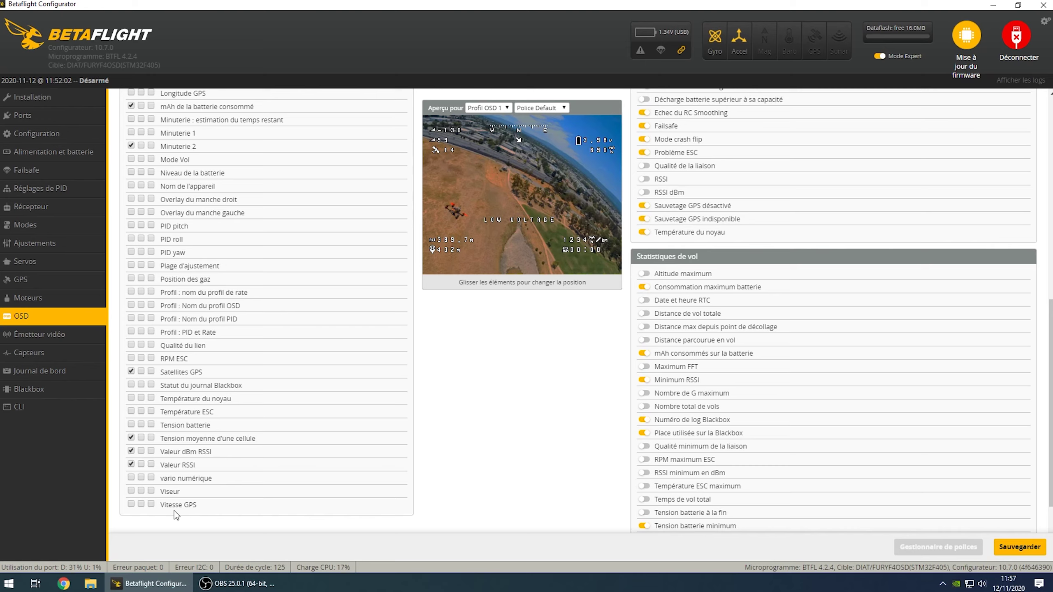
pyautogui.click(132, 506)
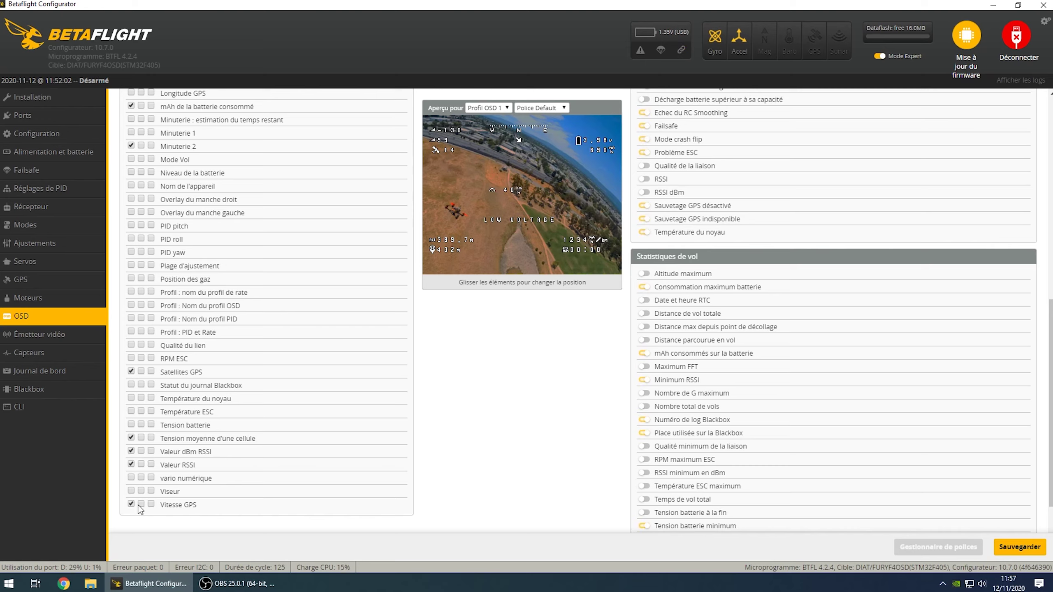
pyautogui.moveTo(492, 190); pyautogui.dragTo(562, 189)
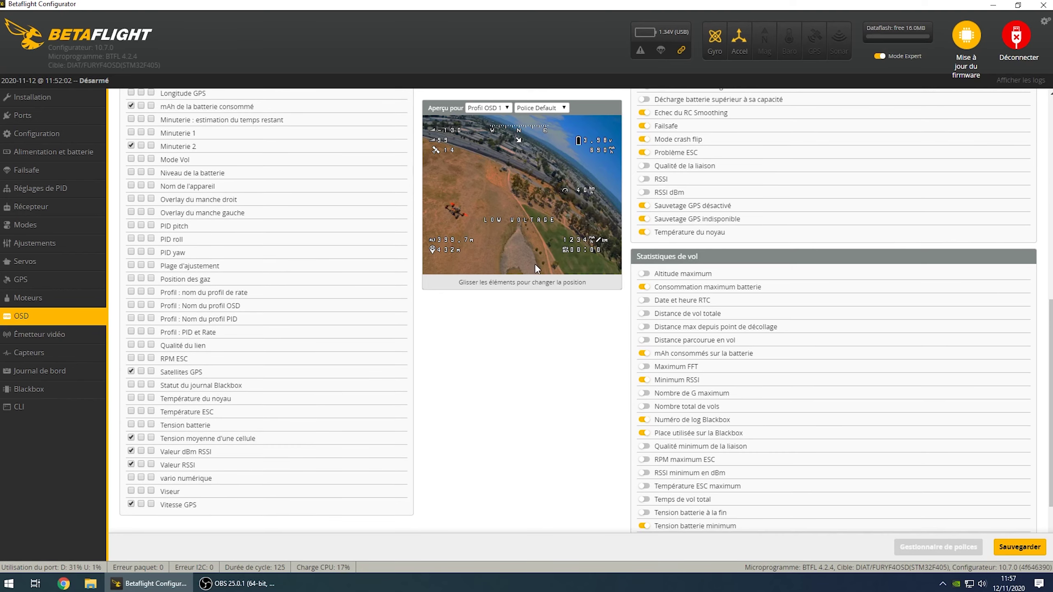
# - Enable Altitude maximum, Distance de vol totale and RSSI minimum en dBm in the flight statistics, and save the OSD settings
pyautogui.scroll(3, 742, 249)
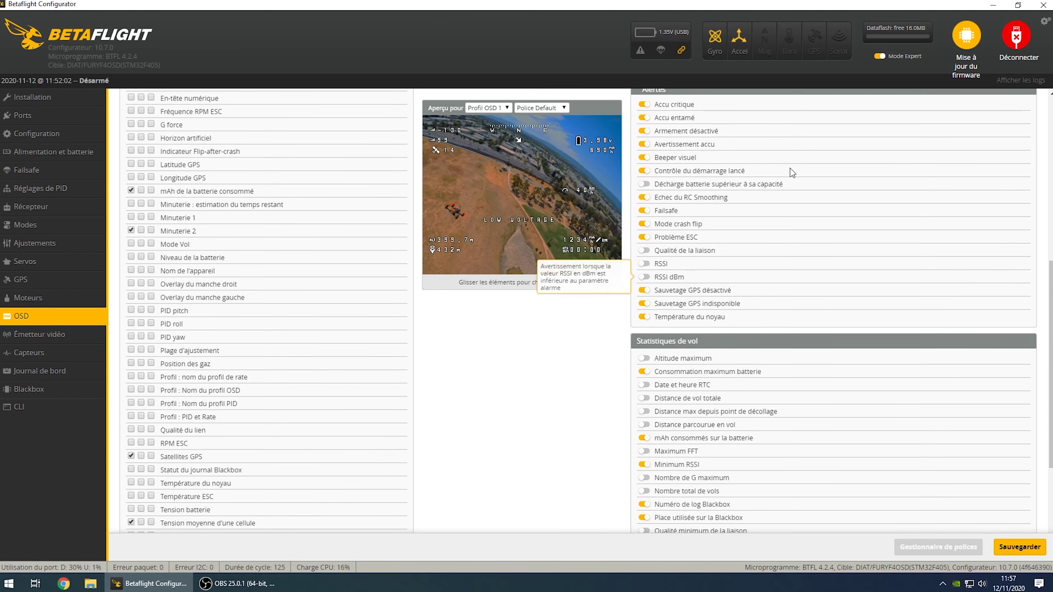
pyautogui.scroll(3, 772, 202)
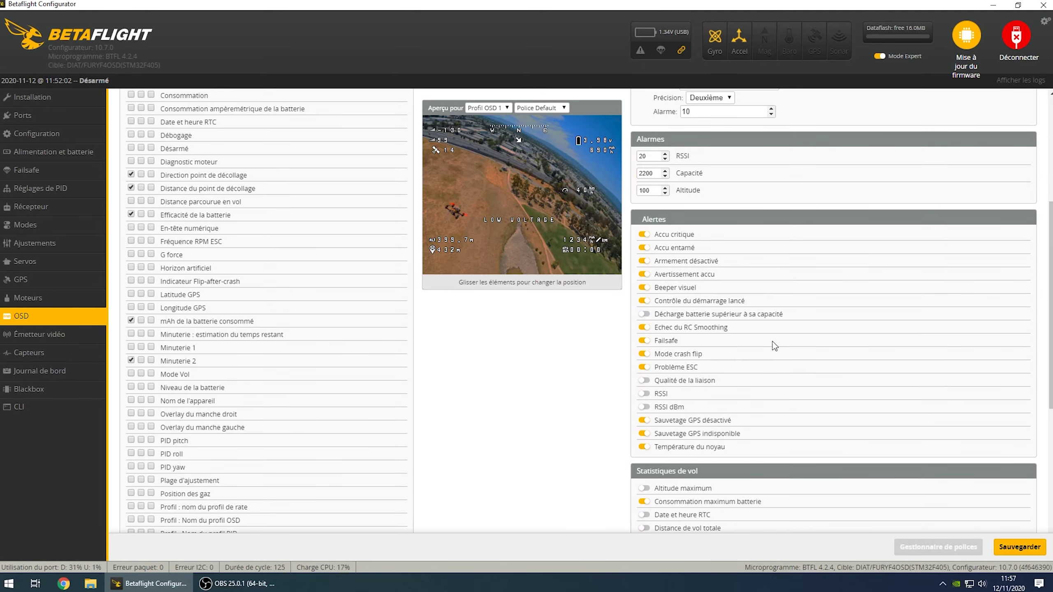
pyautogui.scroll(-5, 731, 338)
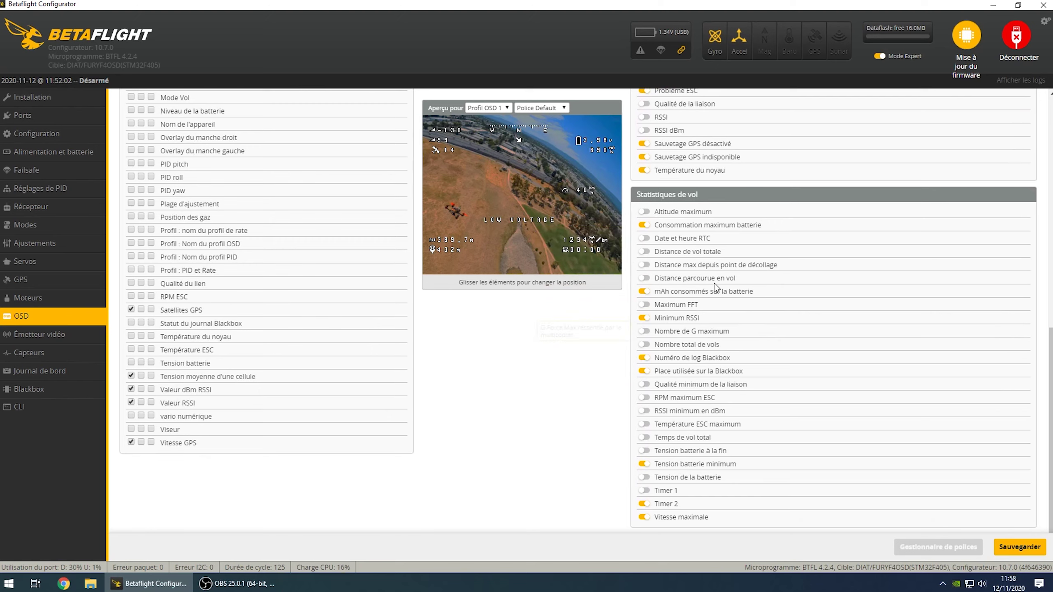
pyautogui.click(645, 211)
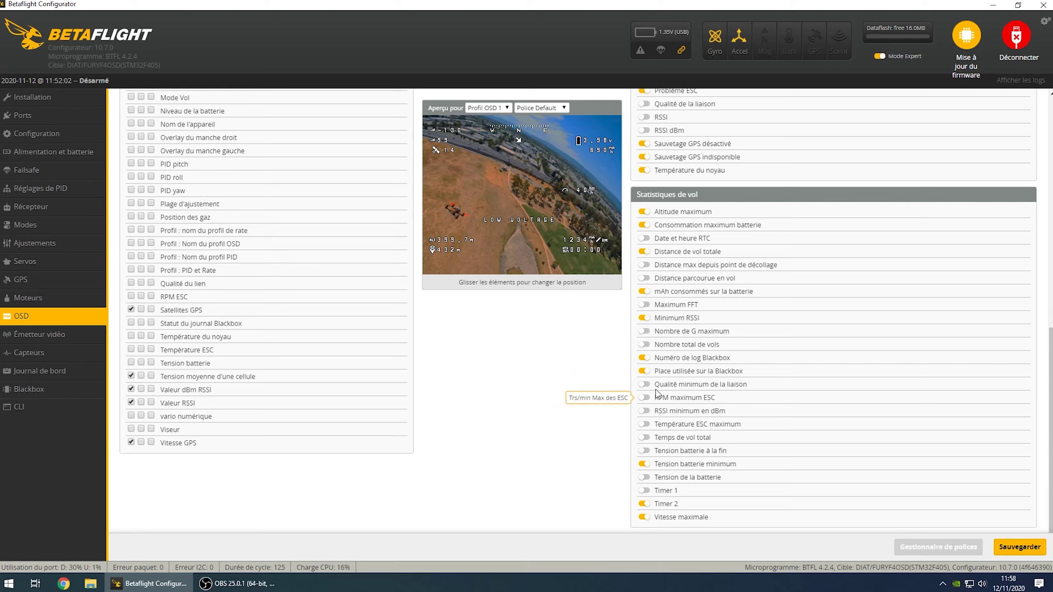
pyautogui.click(645, 411)
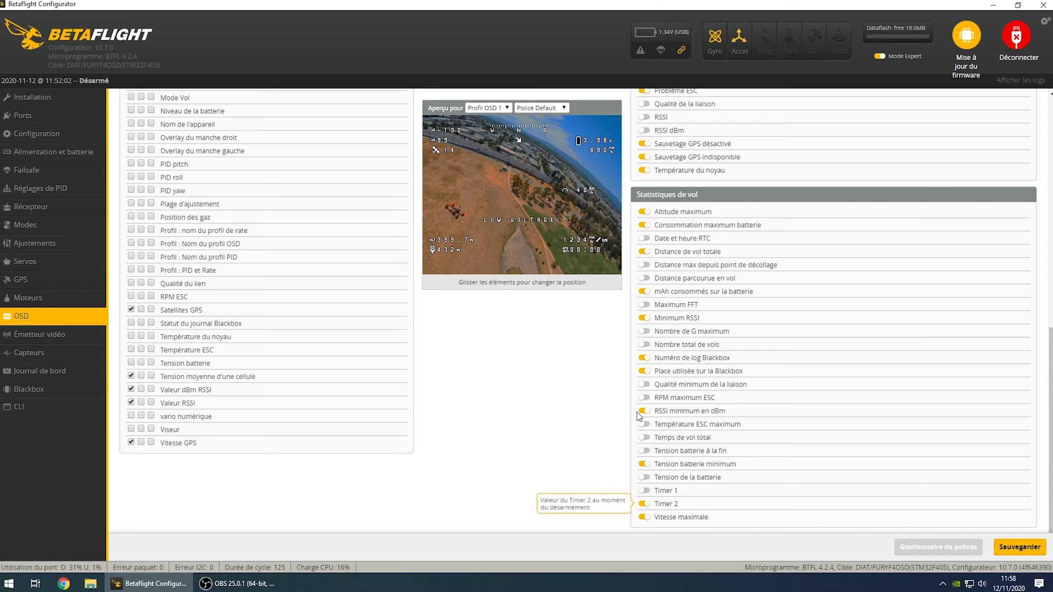
pyautogui.click(1007, 546)
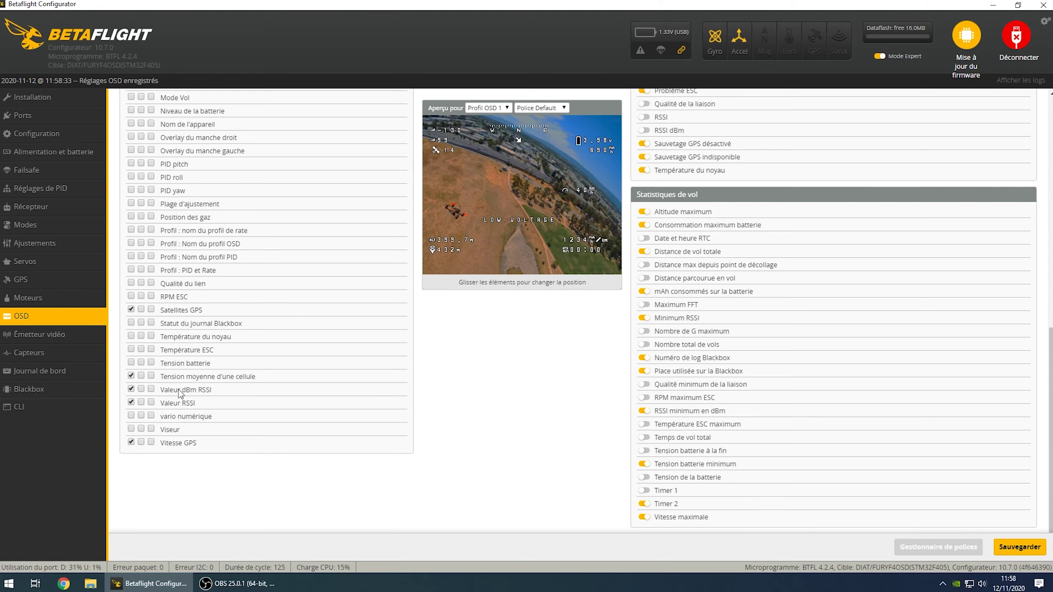
# - Look through the video transmitter, sensors, logging, Blackbox and CLI pages, and leave the CLI
pyautogui.click(26, 337)
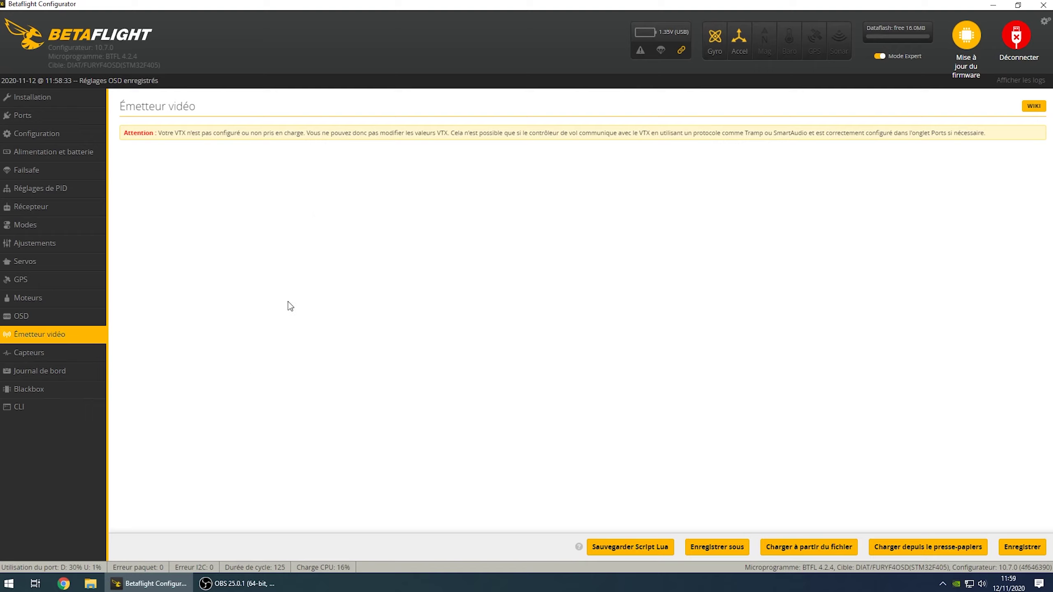
pyautogui.click(50, 356)
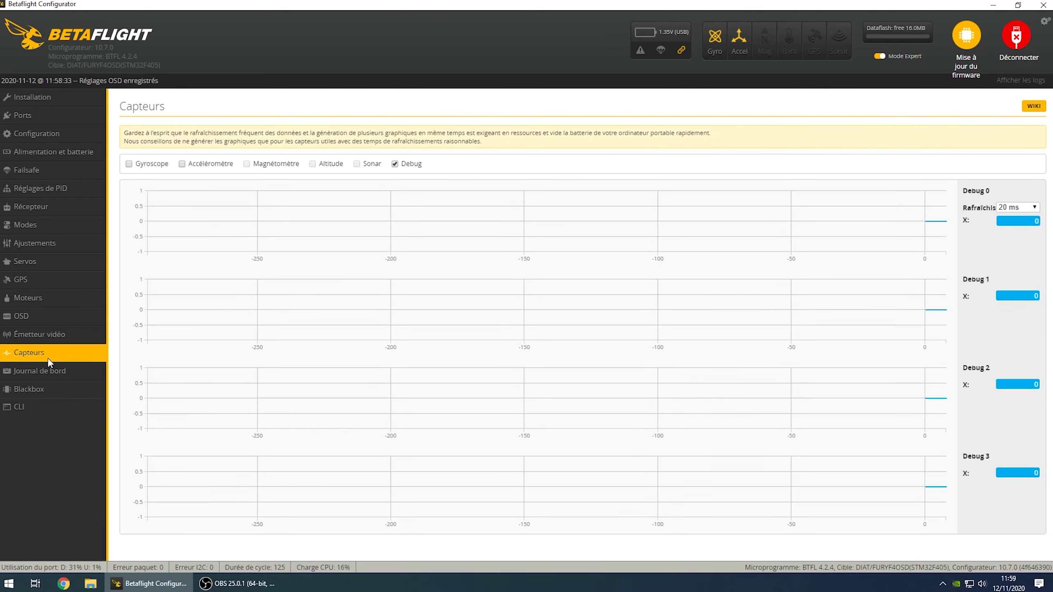
pyautogui.click(57, 376)
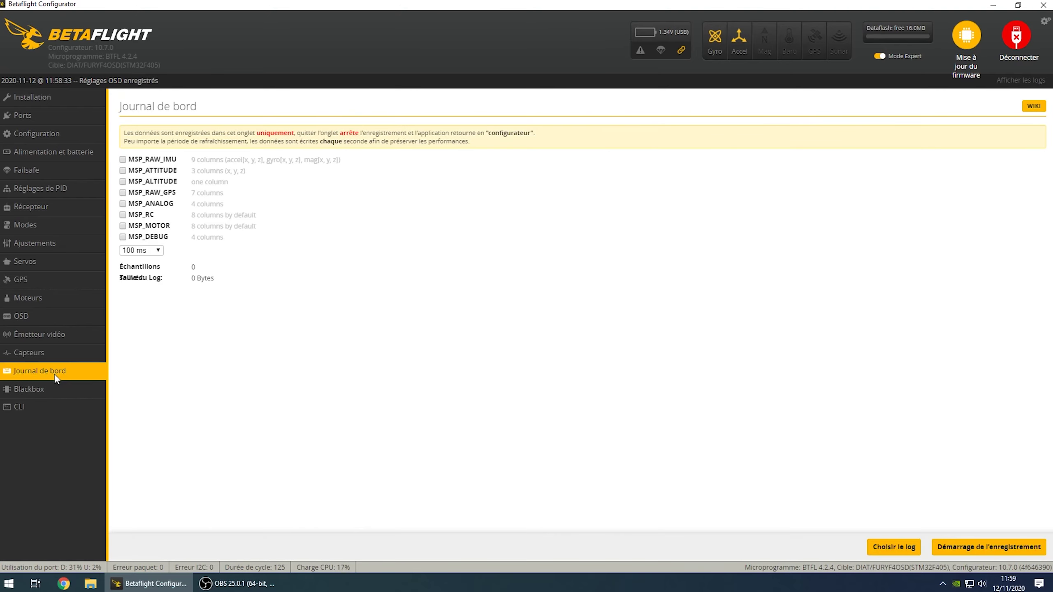
pyautogui.click(35, 390)
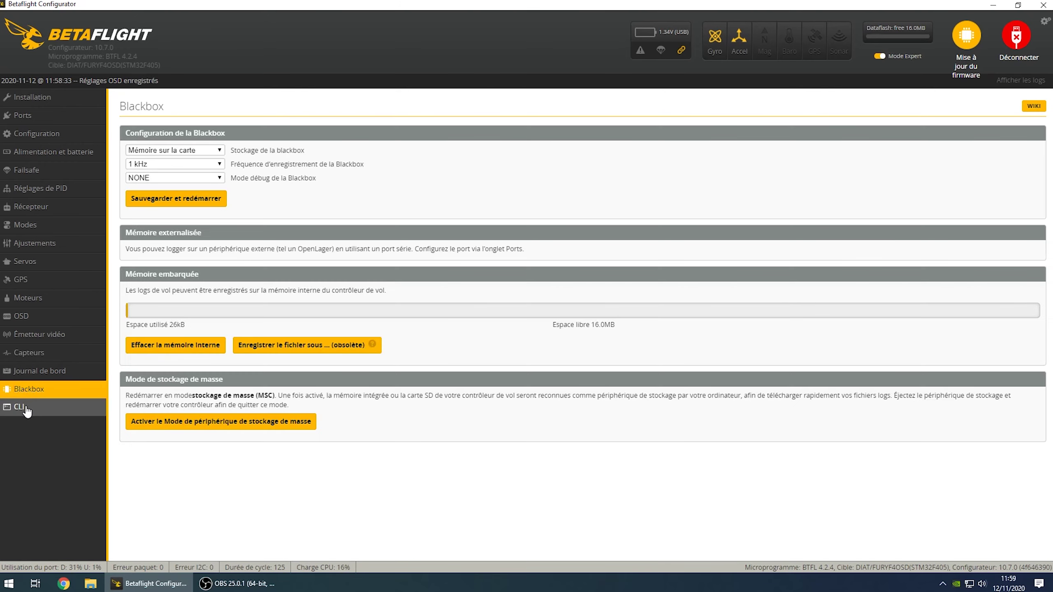
pyautogui.click(20, 408)
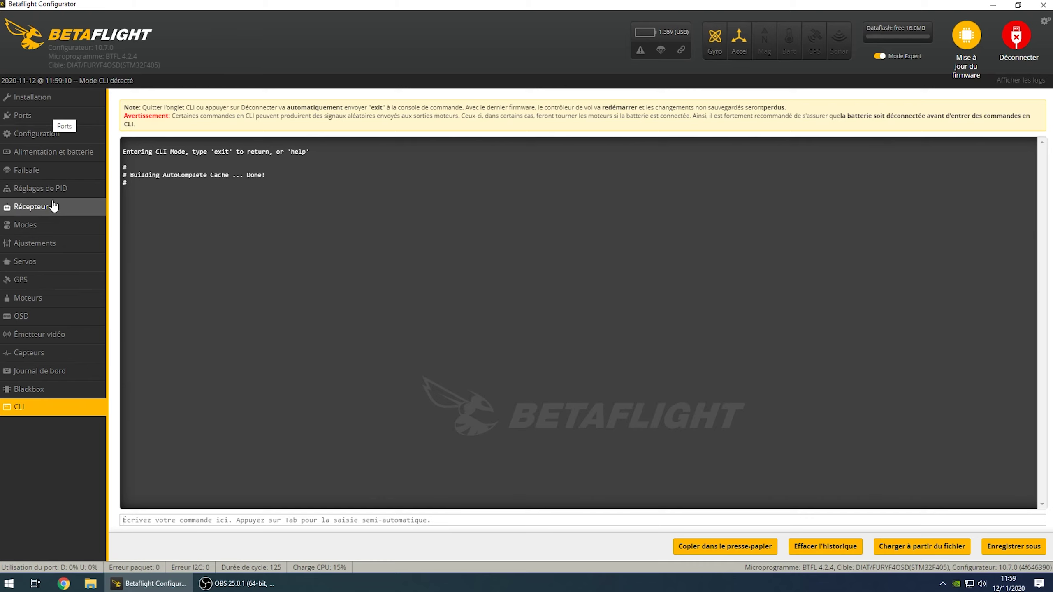
pyautogui.click(38, 207)
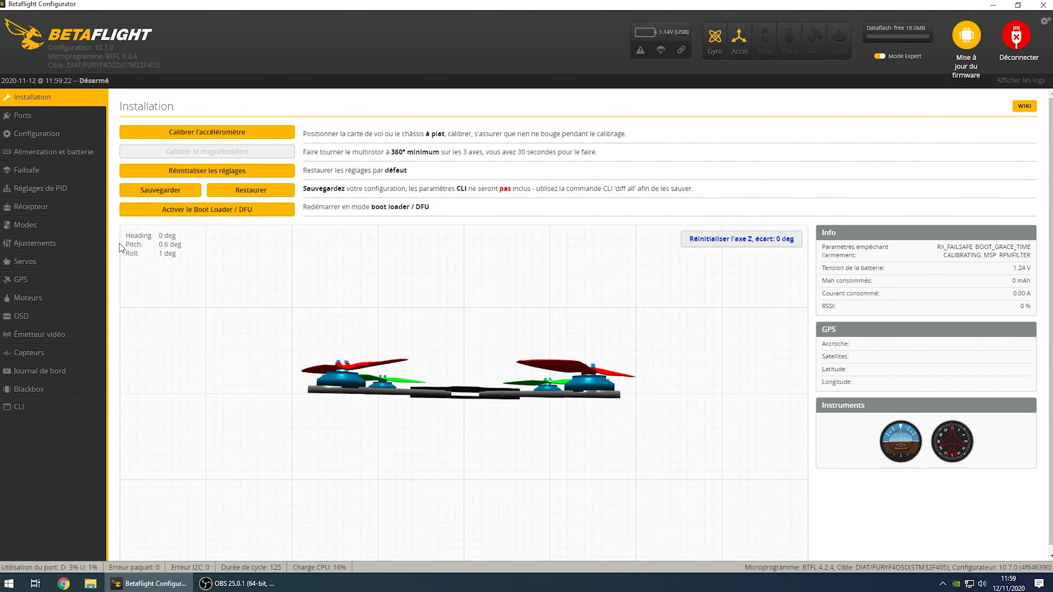
# - Check the receiver's channel bars and its AETR1234 channel order
pyautogui.click(49, 214)
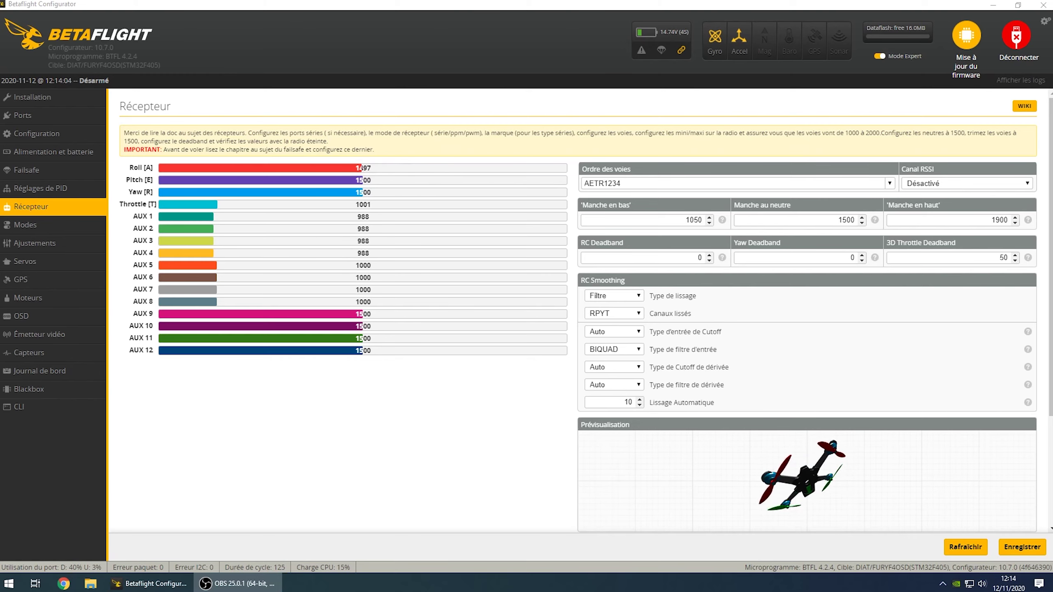
pyautogui.doubleClick(635, 187)
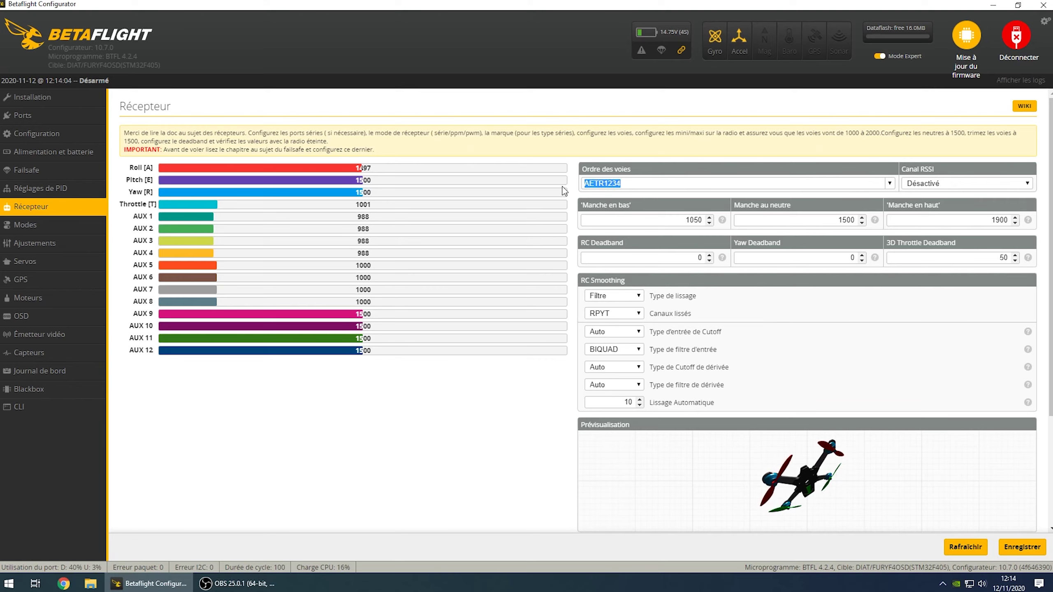
pyautogui.click(542, 448)
# - Add an ARM mode range on AUX 2 from 1775 to 2100
pyautogui.click(38, 227)
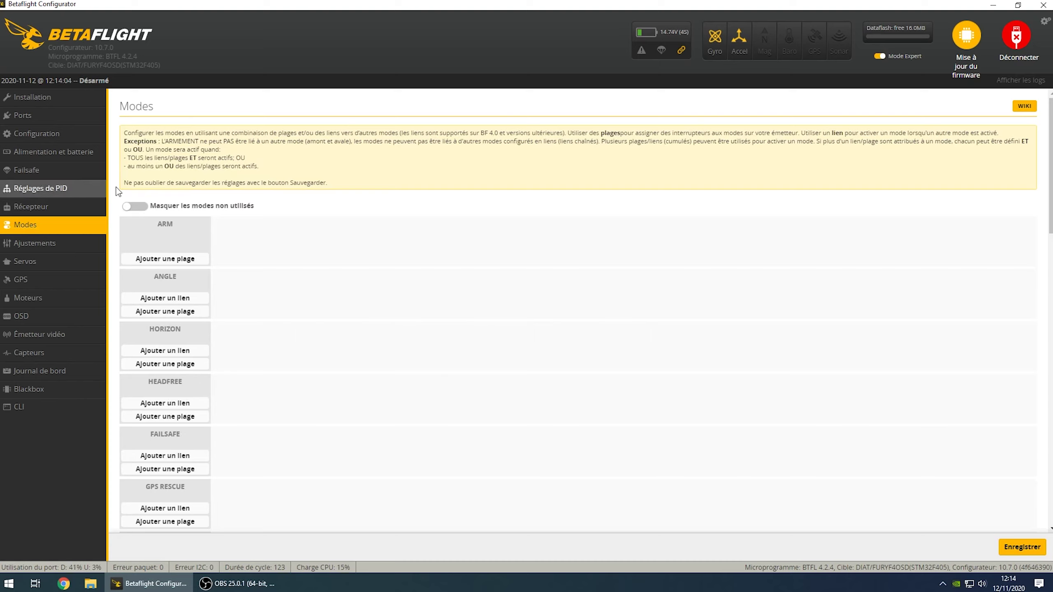
pyautogui.click(165, 258)
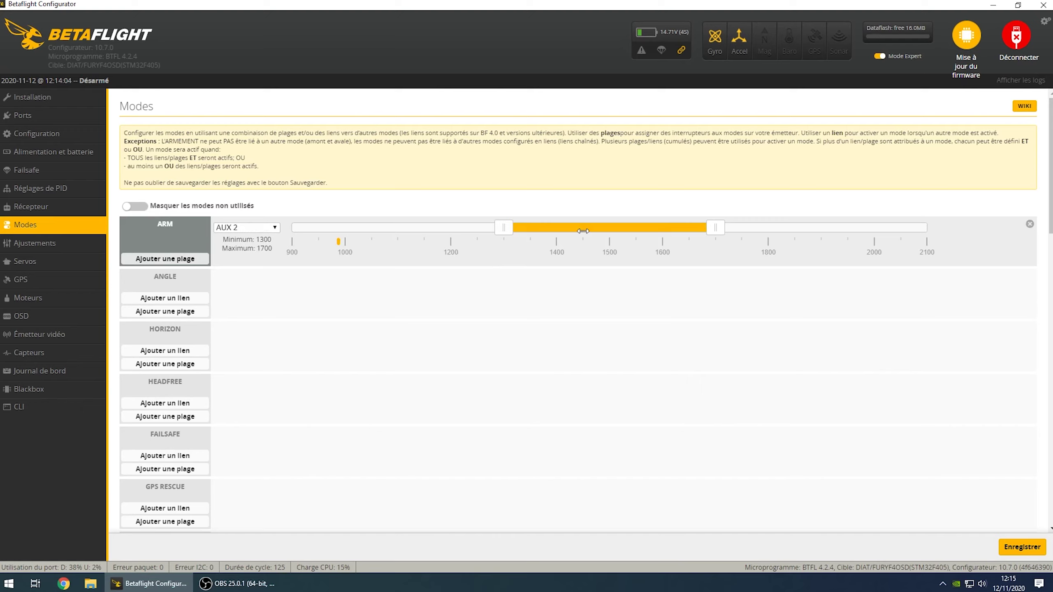
pyautogui.moveTo(583, 231); pyautogui.dragTo(815, 226)
pyautogui.moveTo(721, 231); pyautogui.dragTo(765, 229)
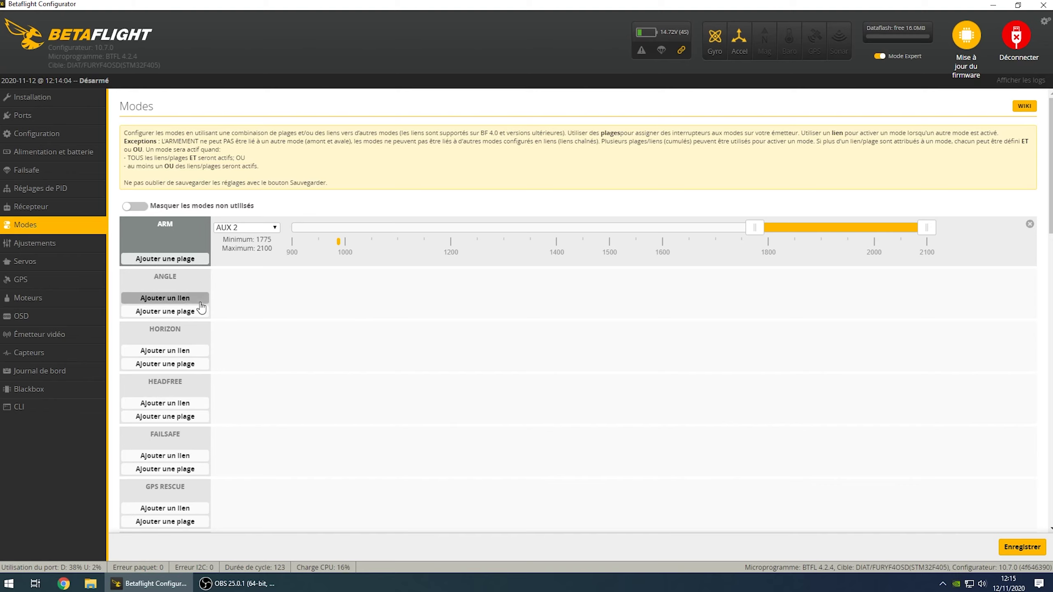
# - Review the available modes below ARM and save the mode settings
pyautogui.scroll(-1, 292, 380)
pyautogui.scroll(-7, 292, 379)
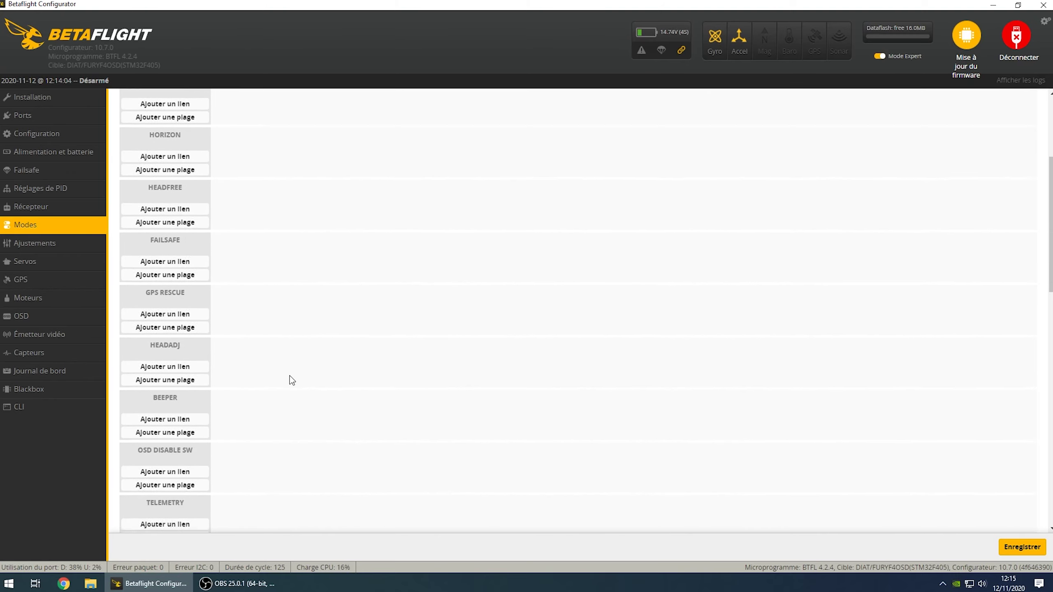
pyautogui.scroll(-10, 188, 405)
pyautogui.scroll(-1, 191, 436)
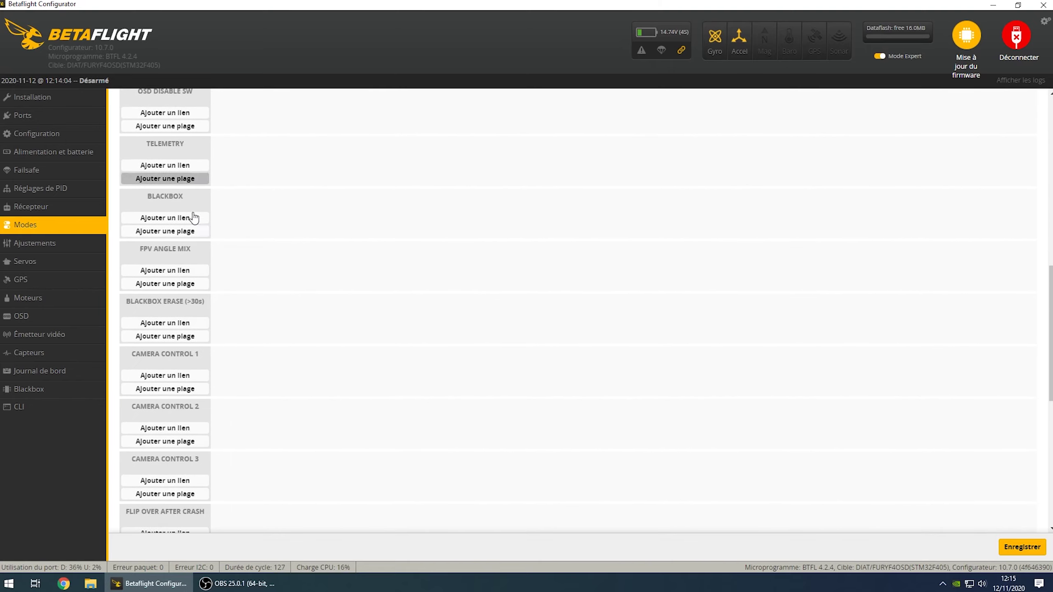
pyautogui.scroll(-9, 196, 405)
pyautogui.scroll(-1, 196, 411)
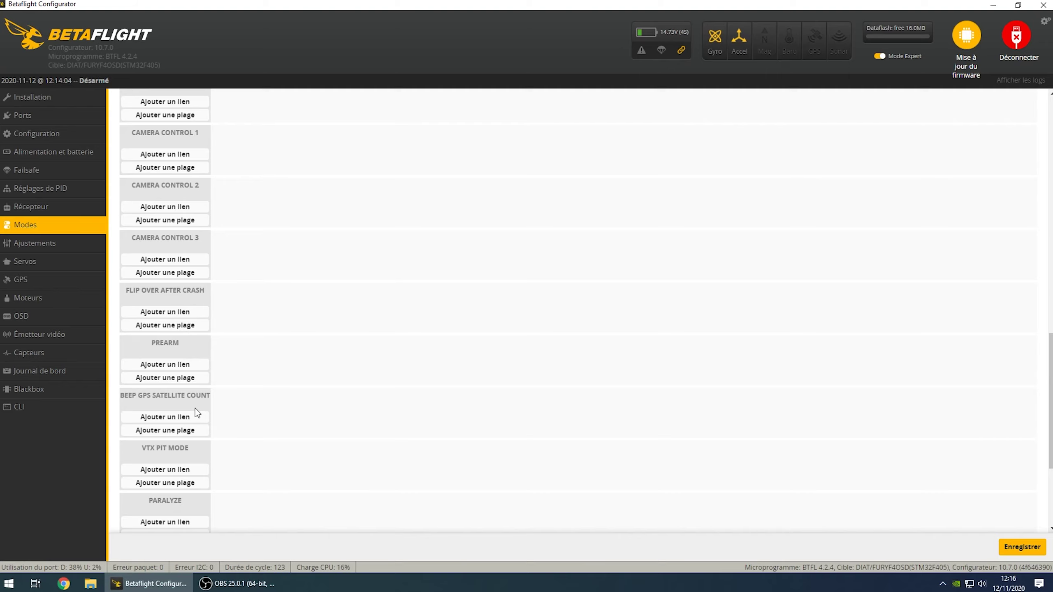
pyautogui.scroll(10, 248, 216)
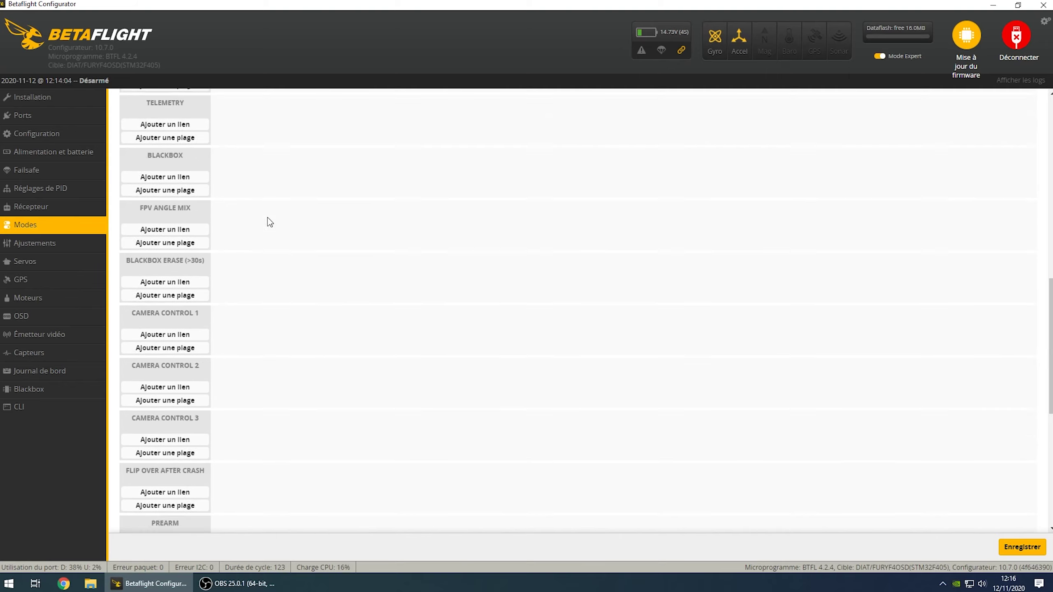
pyautogui.scroll(6, 224, 227)
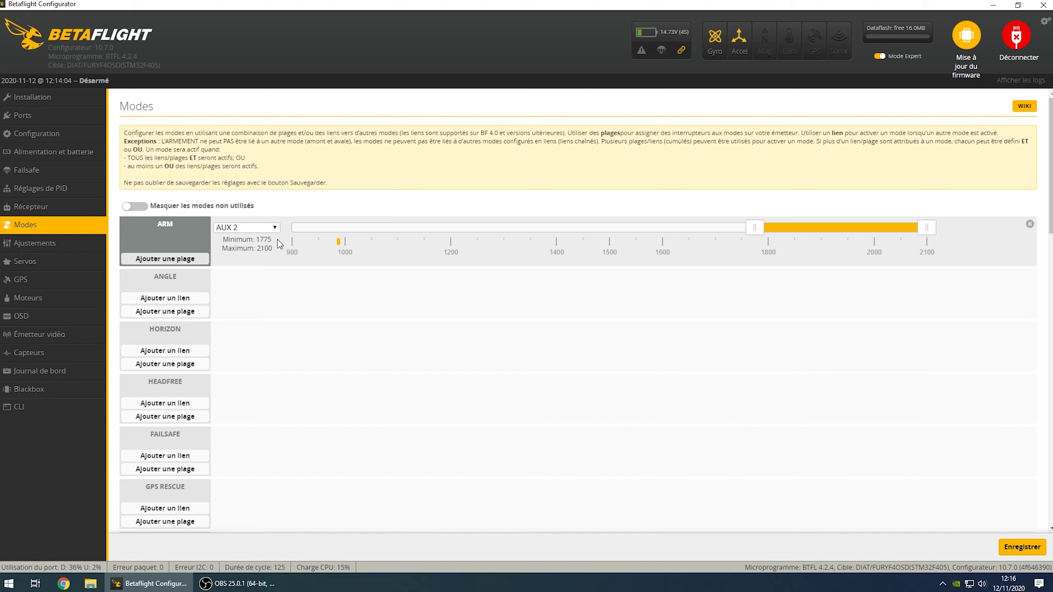
pyautogui.click(1022, 546)
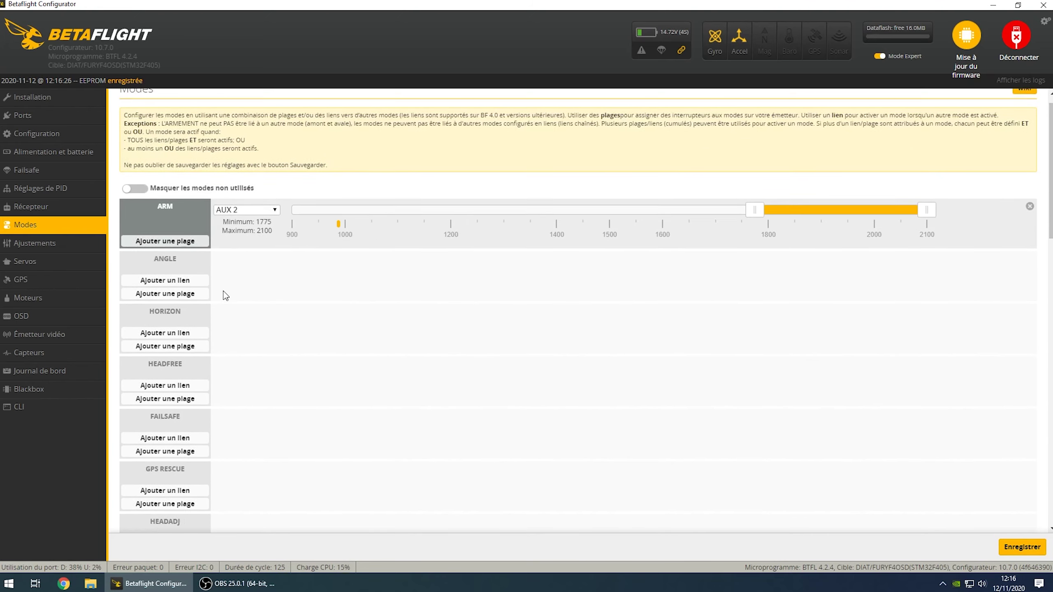
# - Examine the complete list of optional modes down to LAUNCH CONTROL
pyautogui.scroll(-5, 250, 268)
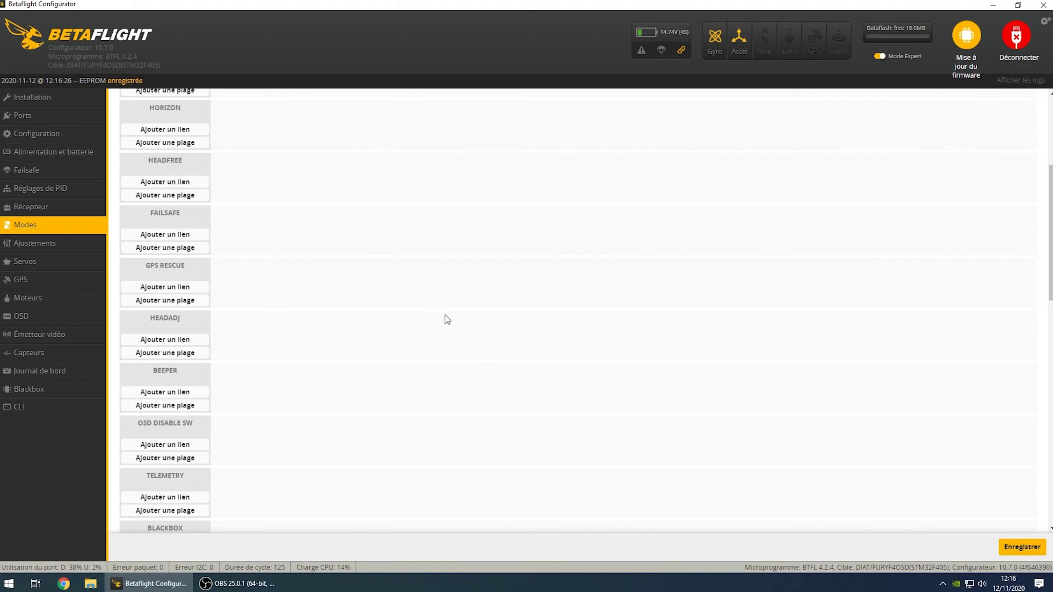
pyautogui.scroll(-3, 444, 318)
pyautogui.scroll(-4, 384, 331)
pyautogui.scroll(-3, 354, 332)
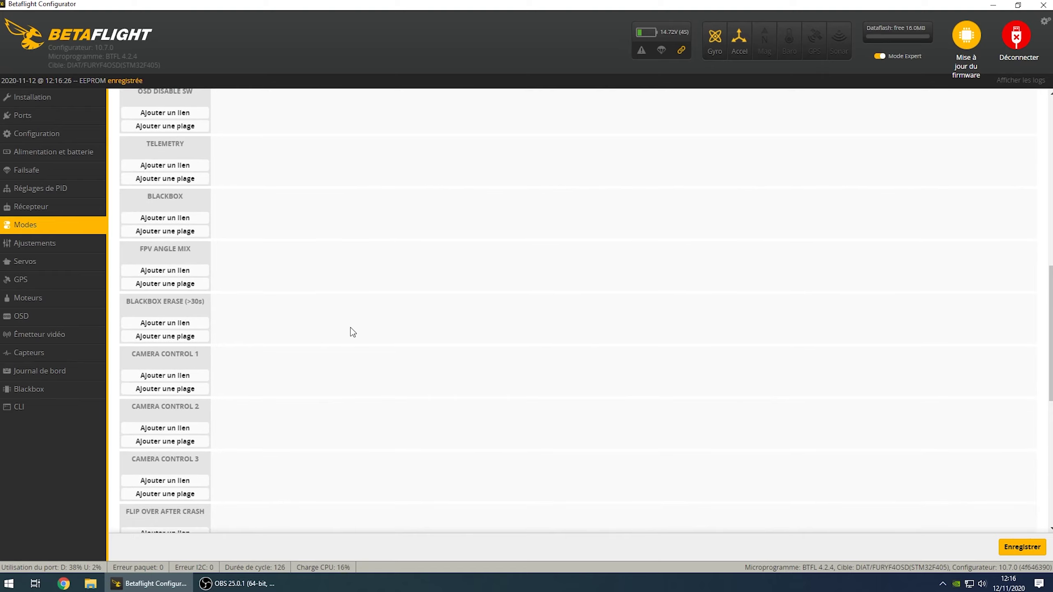
pyautogui.scroll(-1, 353, 332)
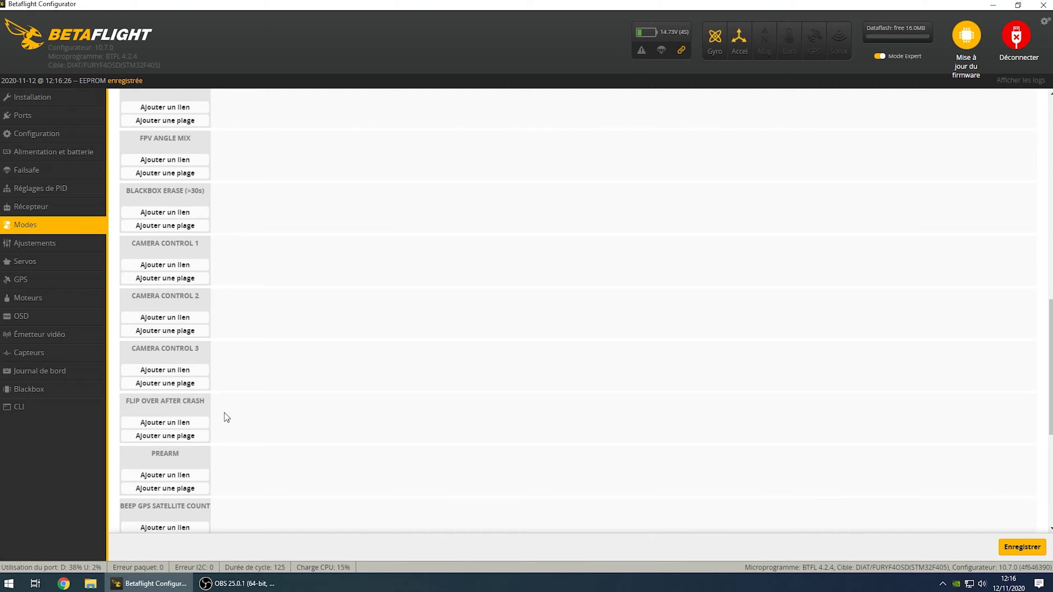
pyautogui.scroll(-1, 224, 413)
pyautogui.scroll(-3, 274, 403)
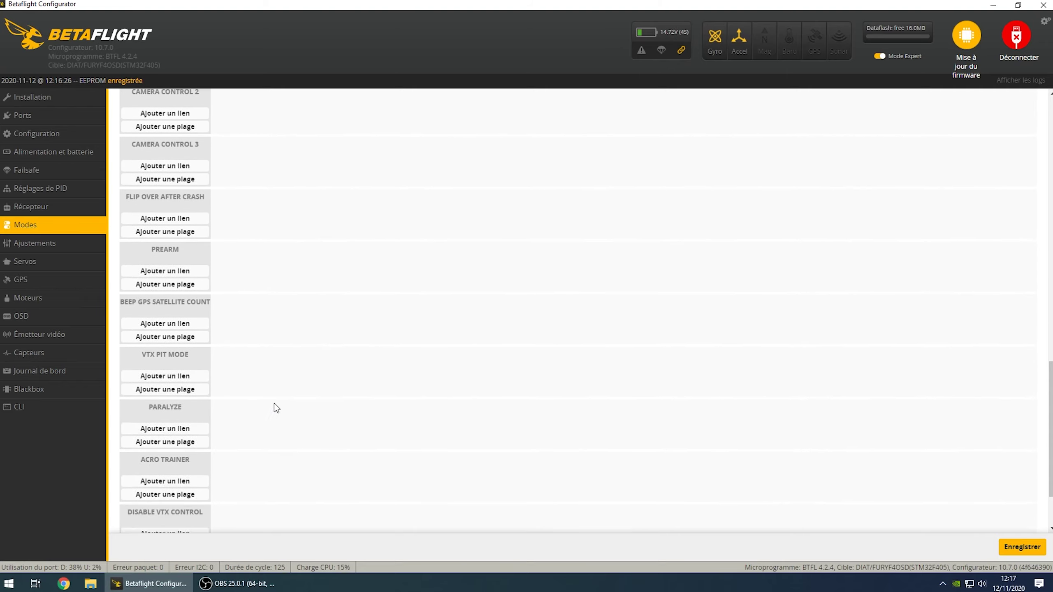
pyautogui.scroll(-2, 276, 403)
pyautogui.scroll(-1, 279, 403)
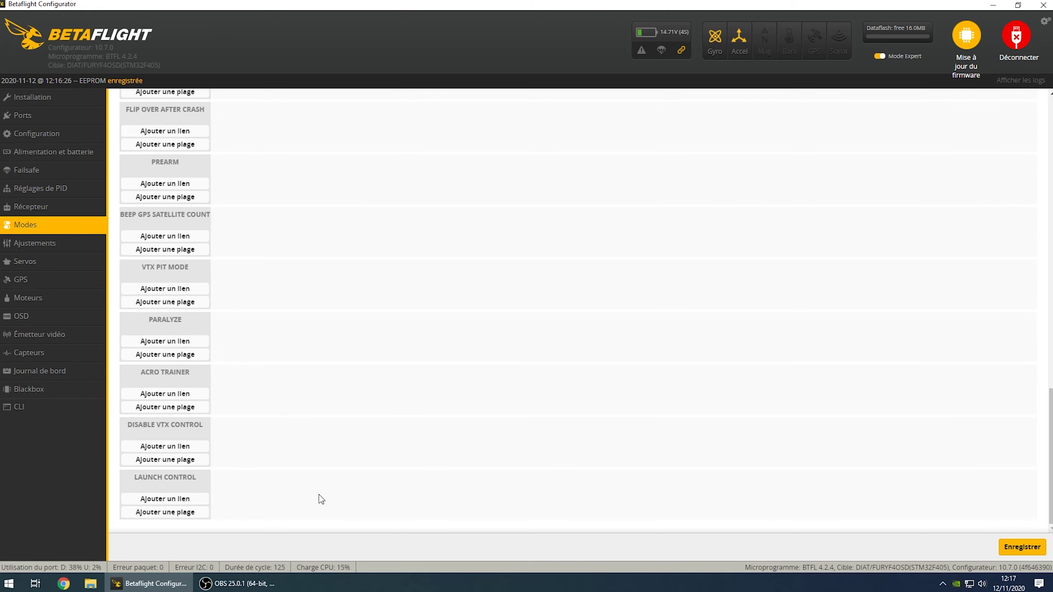
pyautogui.scroll(20, 543, 307)
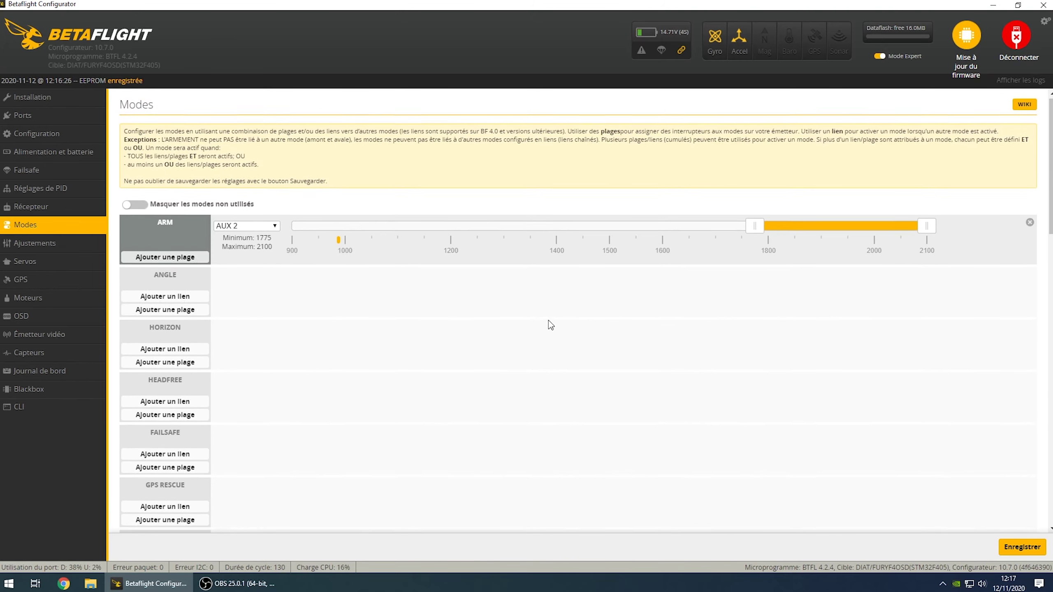
# - Save the mode configuration again and return to the Installation page
pyautogui.click(1022, 547)
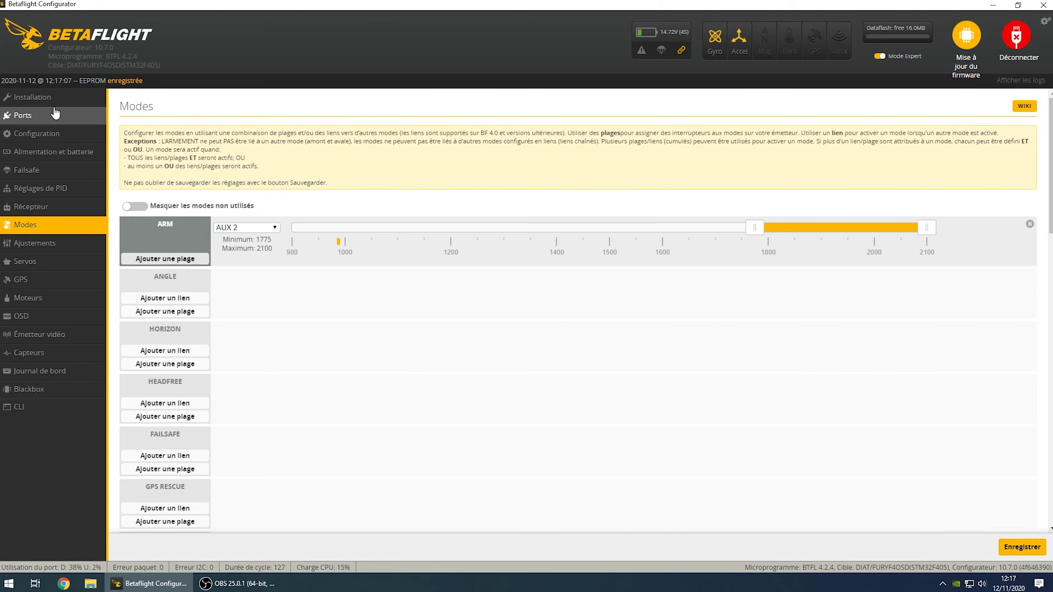
pyautogui.click(45, 99)
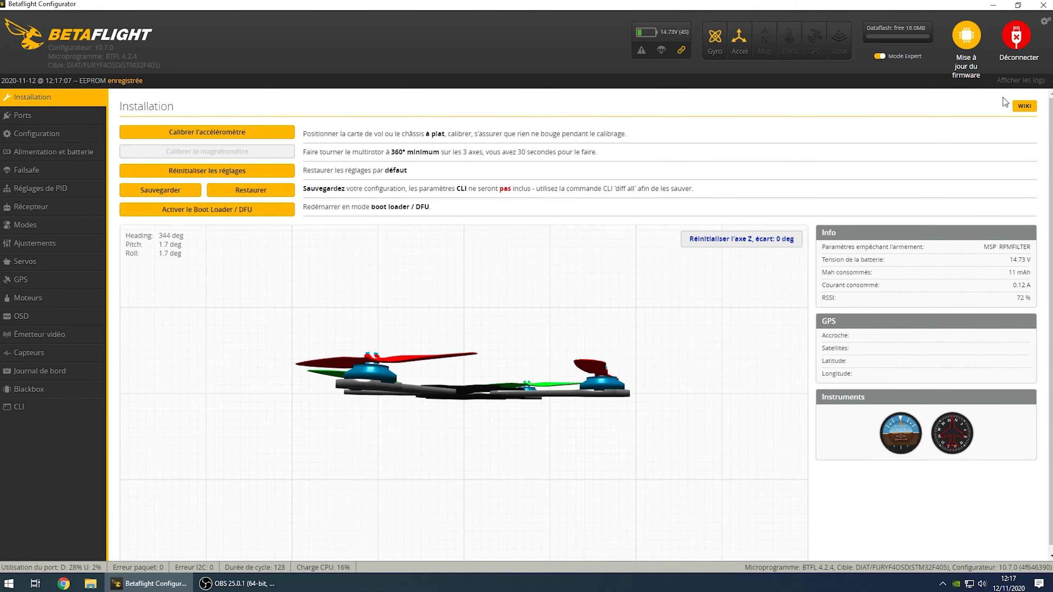